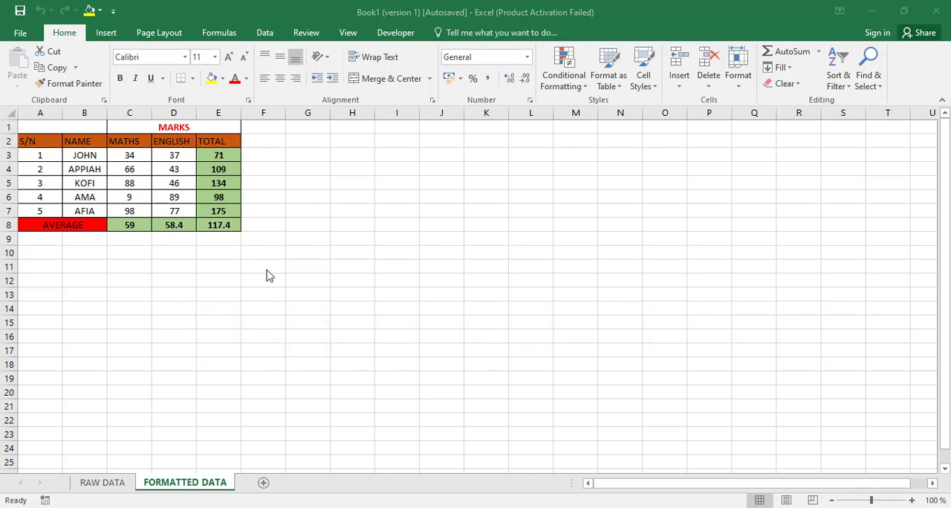
Step: Turn on the display of the formula bar for the FORMATTED DATA worksheet
click(424, 232)
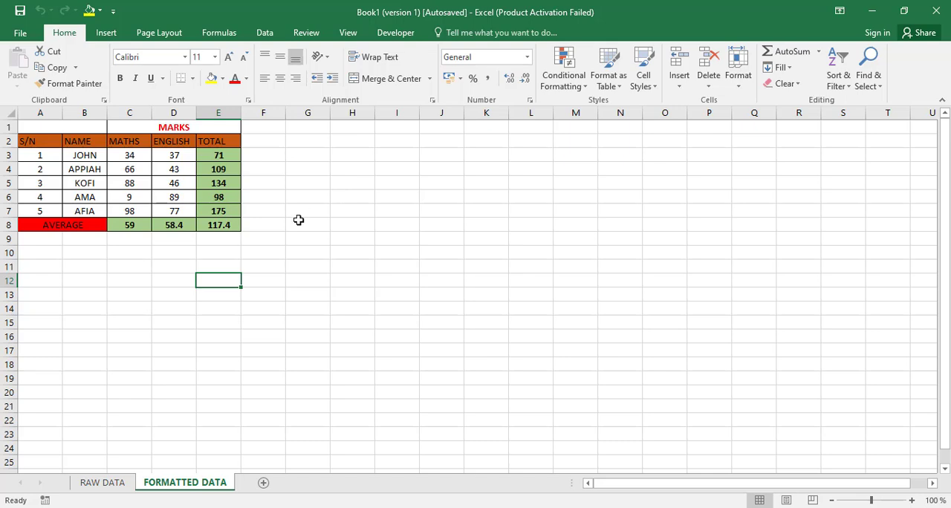
click(392, 211)
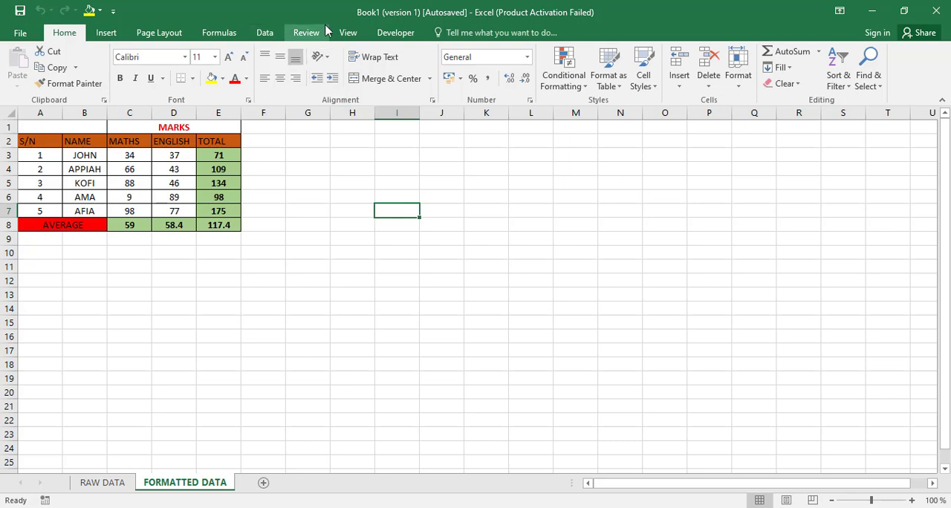
click(351, 33)
click(227, 59)
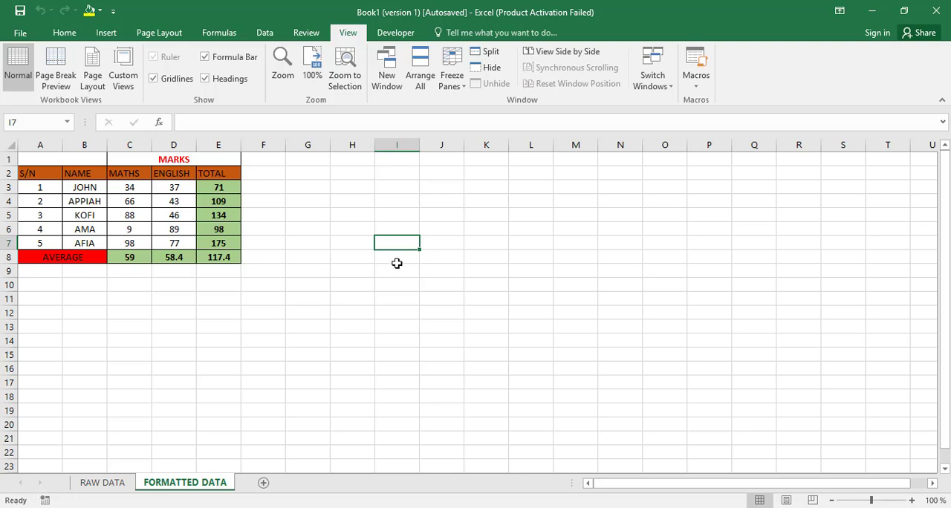
Step: Try entering "kk;k" in cell I7 and discard the entry
text(kk;k)
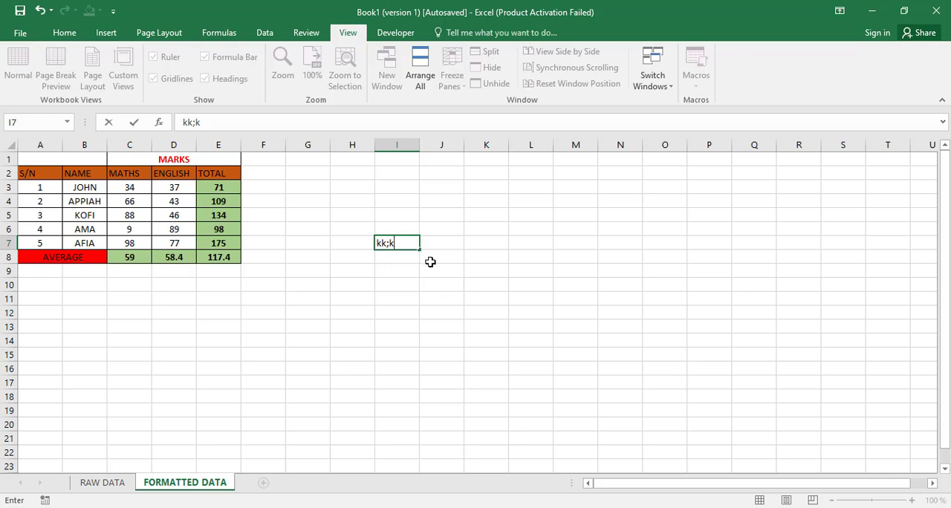
key(Escape)
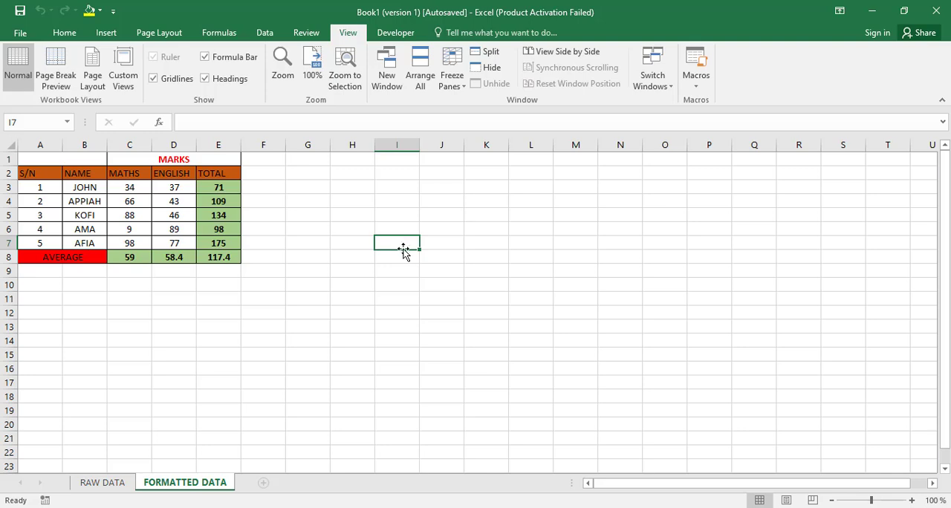
Step: Select individual whole columns from I to K in turn, ending with columns I and J selected together
click(396, 145)
drag(396, 145, 360, 452)
click(396, 145)
click(442, 145)
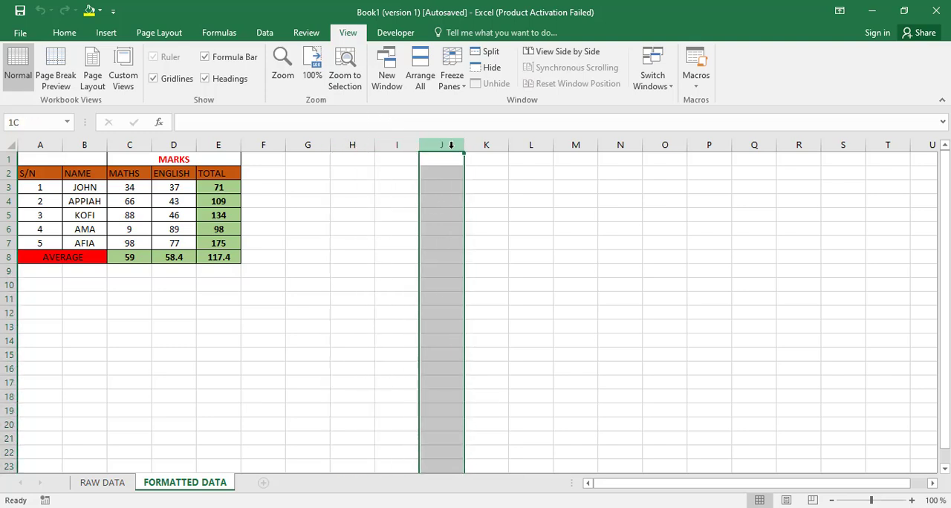
click(486, 145)
drag(408, 157, 407, 377)
Step: Increase the height of row 6 and undo the change
drag(8, 236, 7, 249)
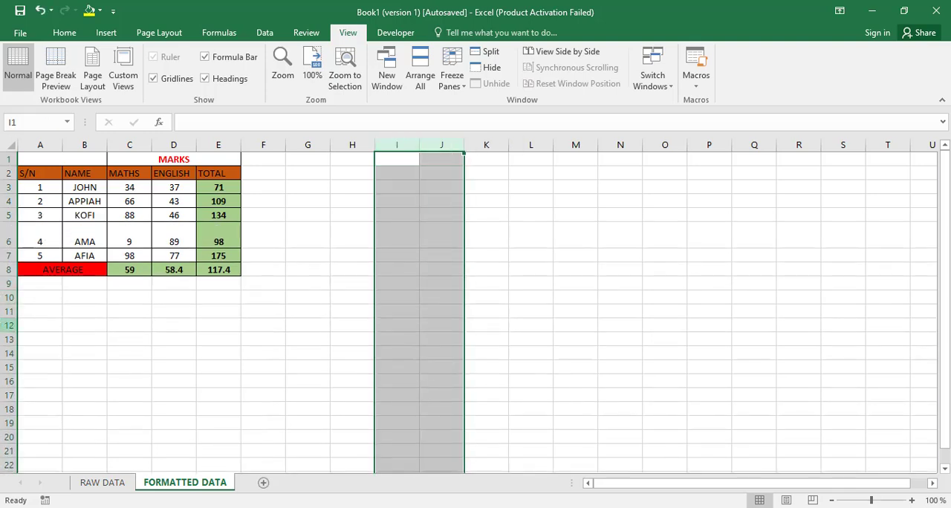
key(ctrl+z)
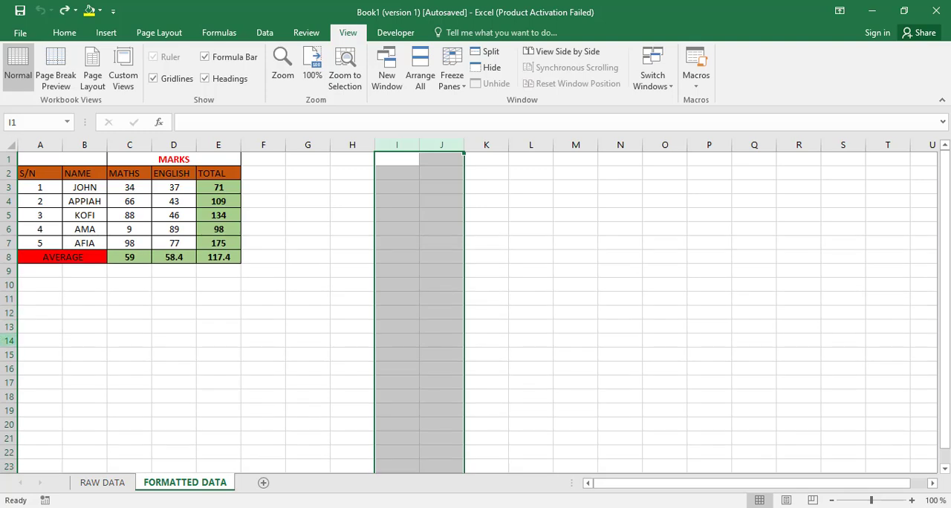
Step: Select the whole of row 13, followed by the single cell I9
click(9, 333)
click(9, 327)
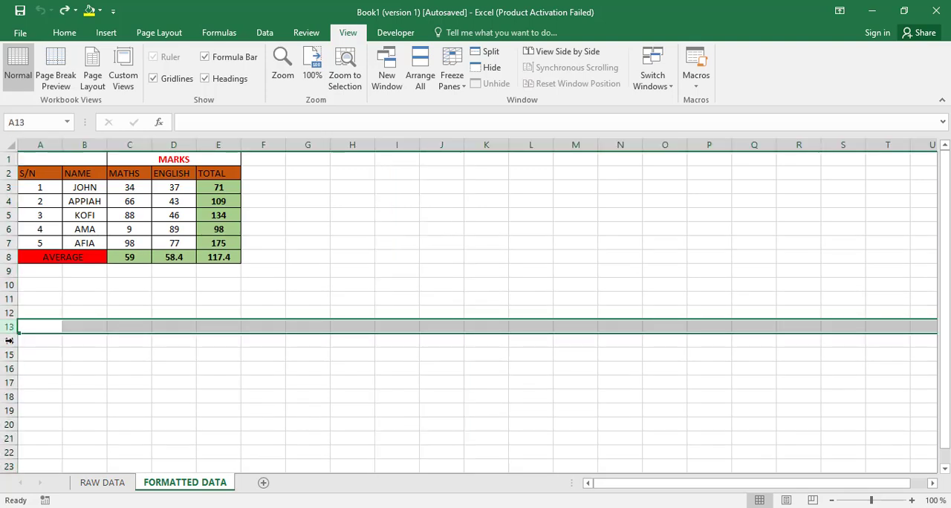
click(406, 269)
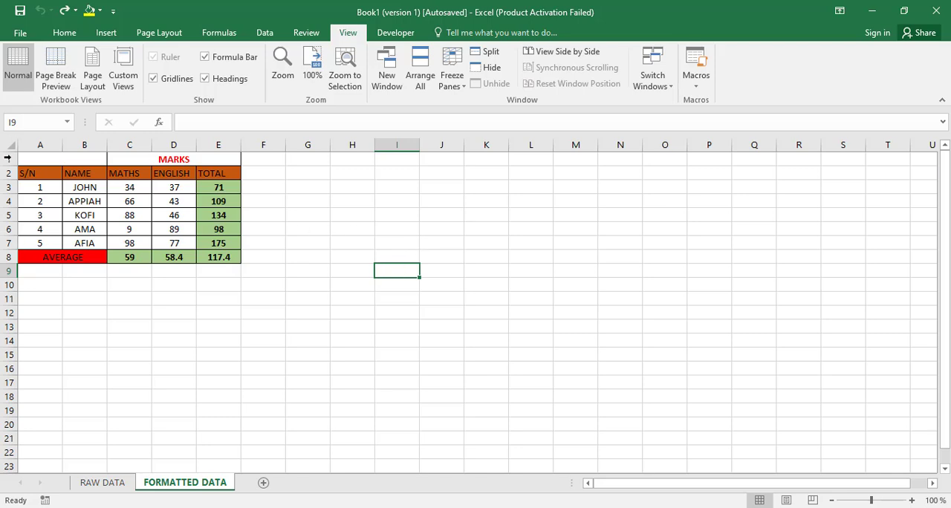
click(26, 122)
Step: Select the whole of column I, the whole of row 15 and the cell range H7:K14 in turn
click(395, 145)
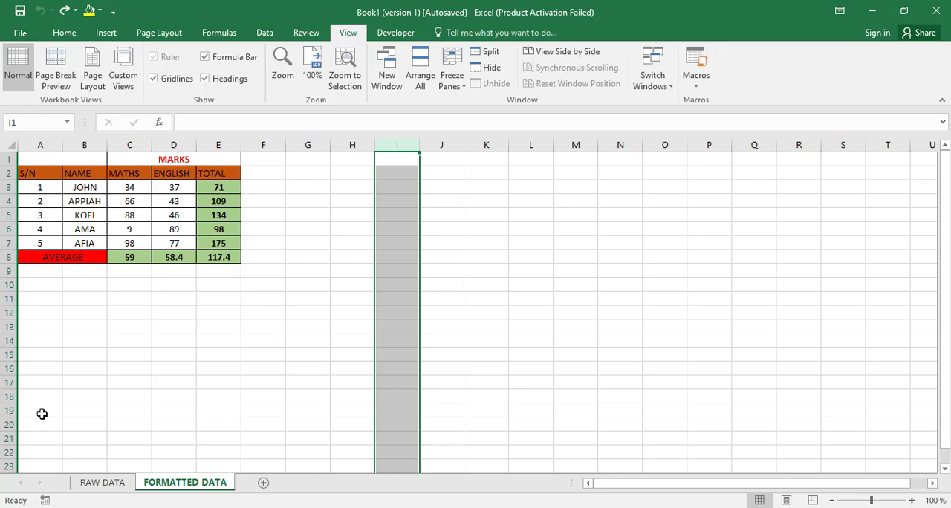
click(5, 356)
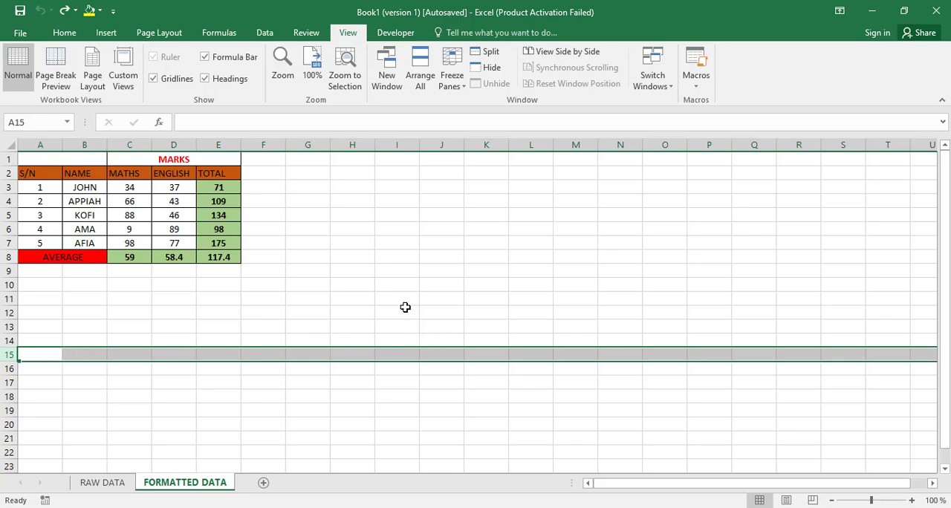
drag(339, 248, 505, 341)
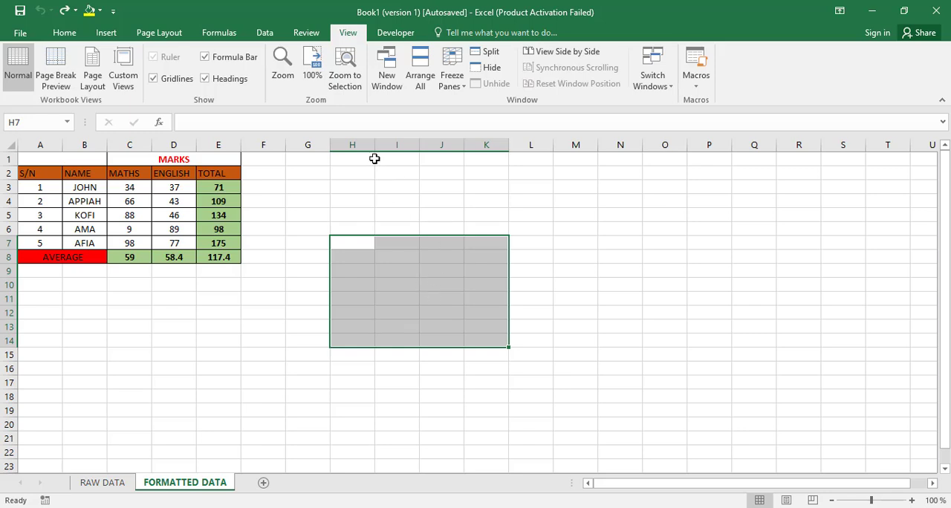
Step: Select whole columns H and J in turn, ending with column H selected
click(351, 145)
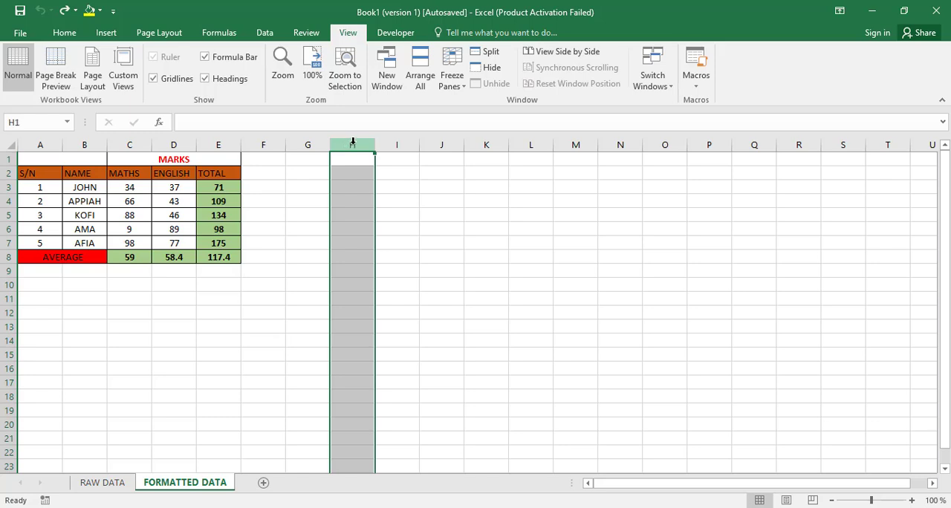
click(450, 144)
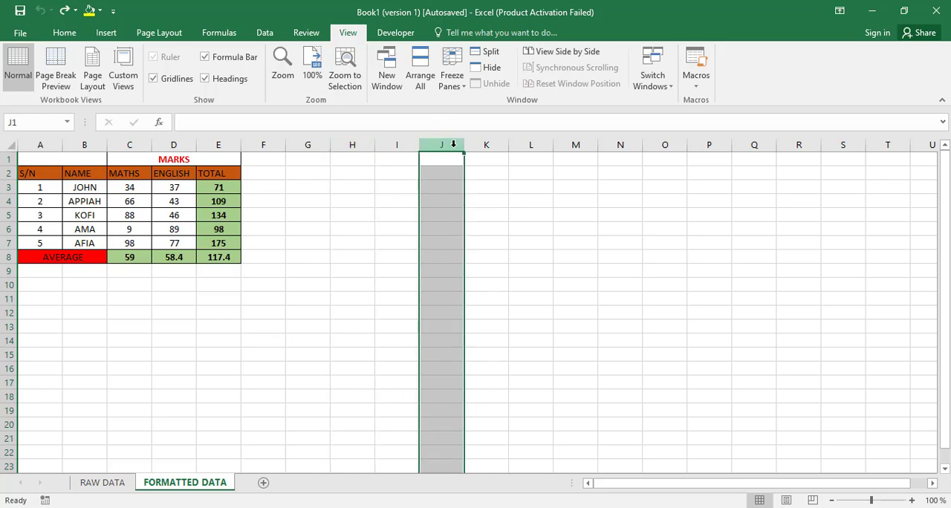
click(350, 144)
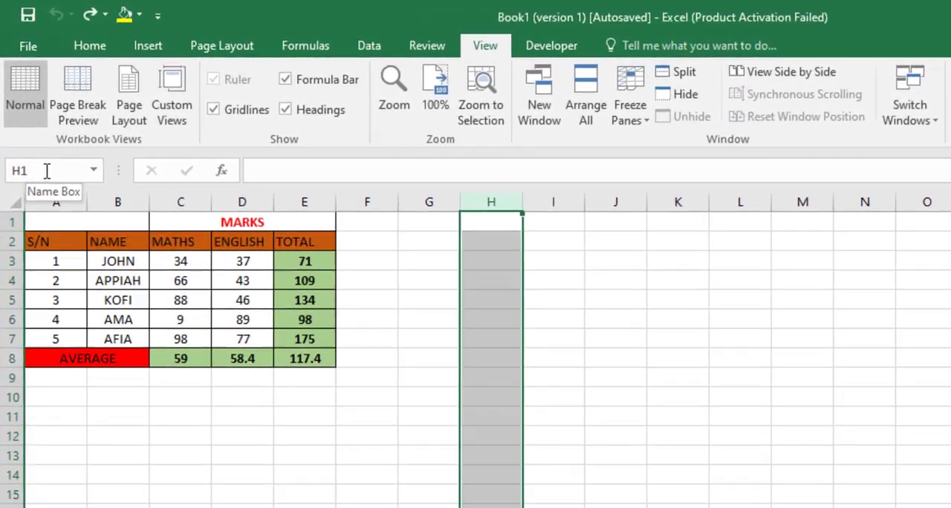
Step: Select the whole of column J by entering its reference j:j
click(39, 144)
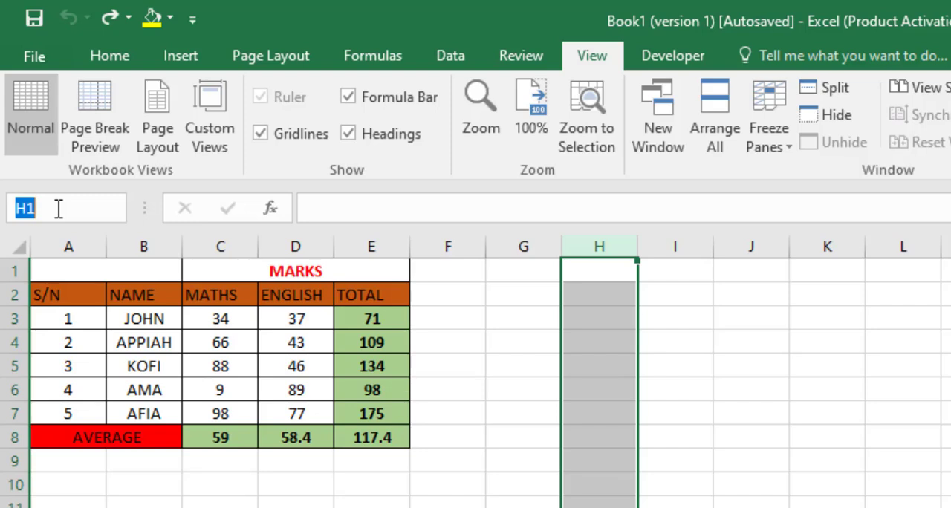
text(j)
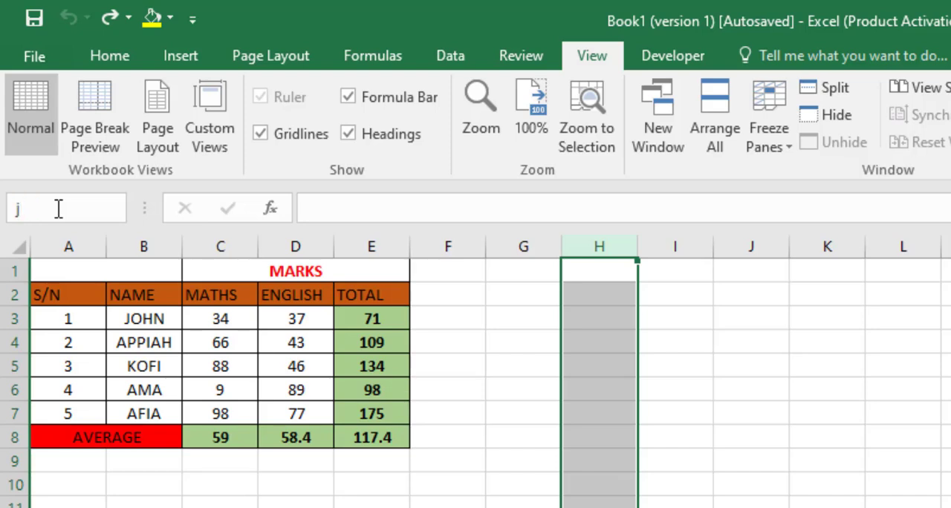
text(:j)
key(Return)
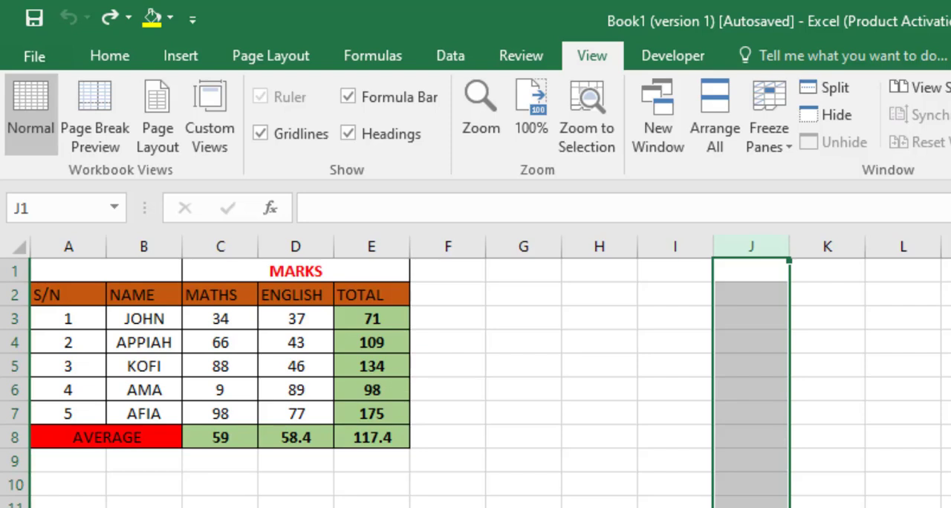
Step: Select columns A and B together by entering the reference a:b
click(49, 212)
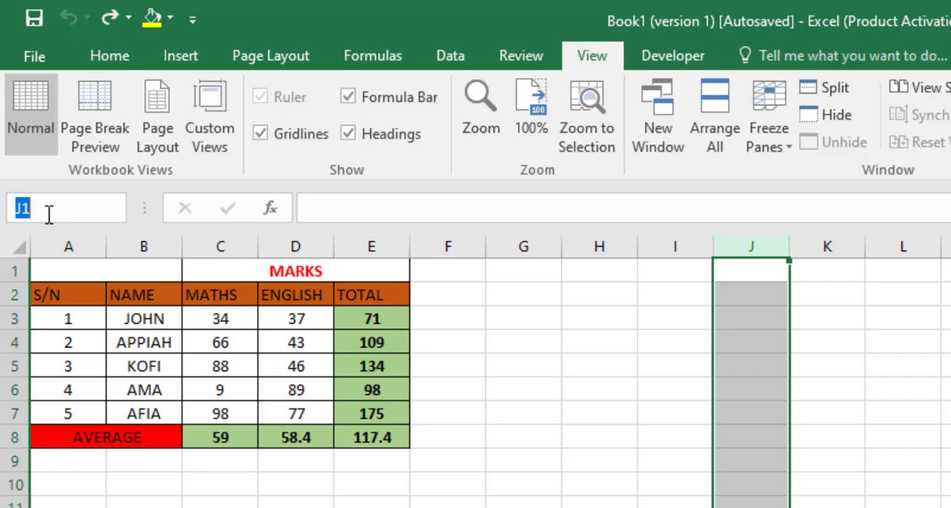
text(a)
text(:)
text(b)
key(Return)
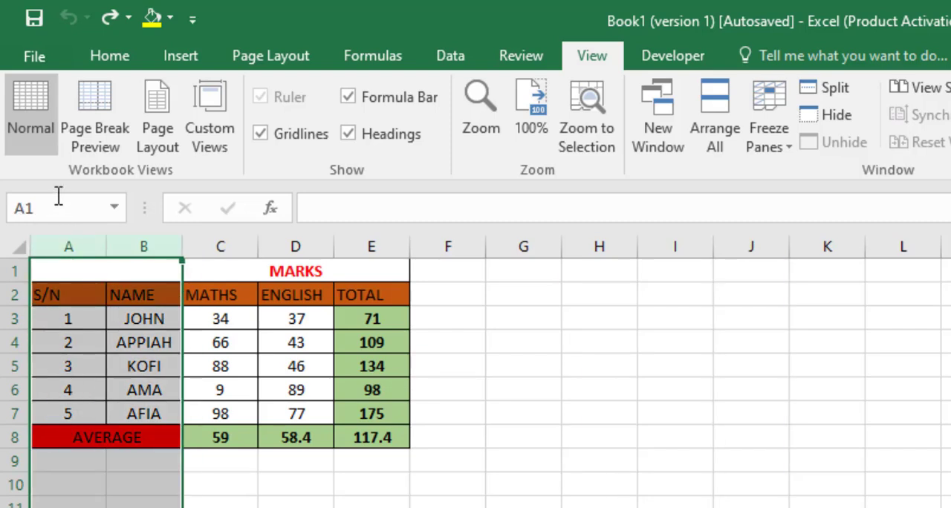
Step: Unmerge the blank merged cell spanning A1:B1 above the S/N and NAME headings
click(59, 205)
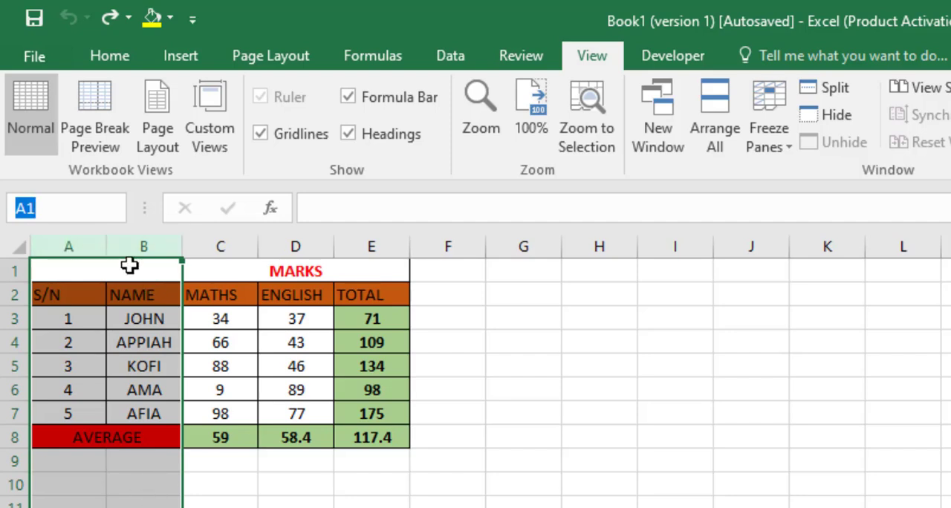
click(81, 270)
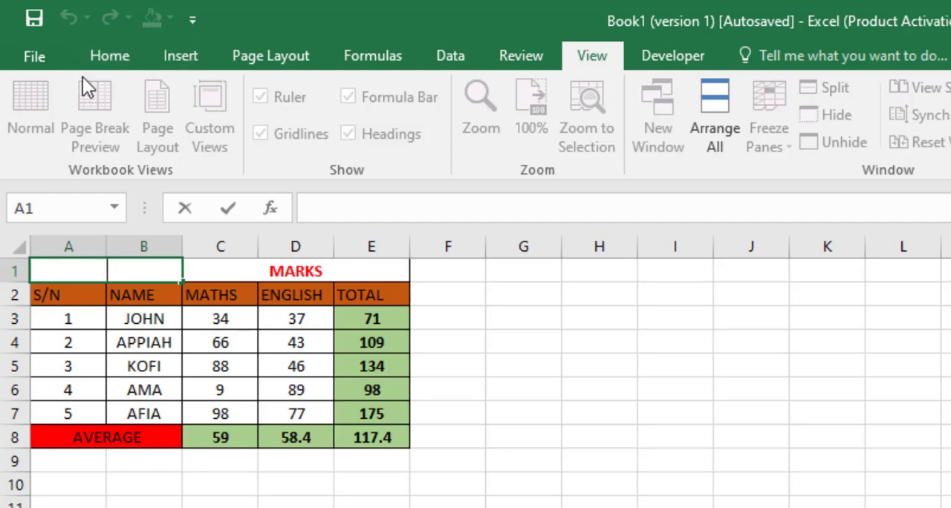
click(103, 58)
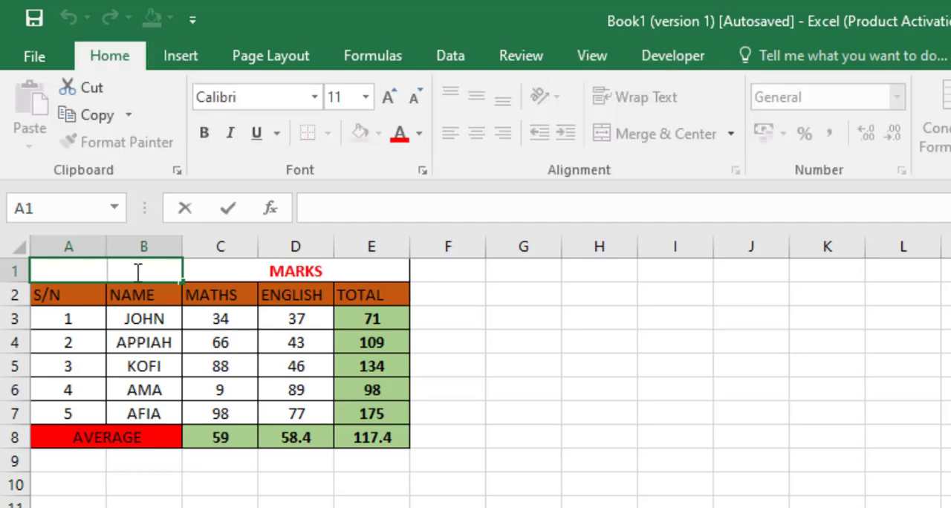
click(121, 364)
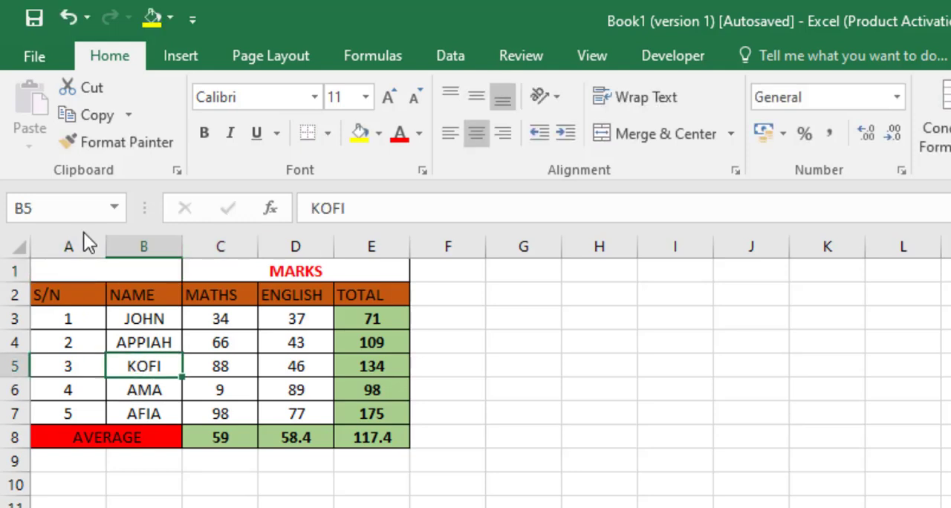
click(72, 269)
click(664, 137)
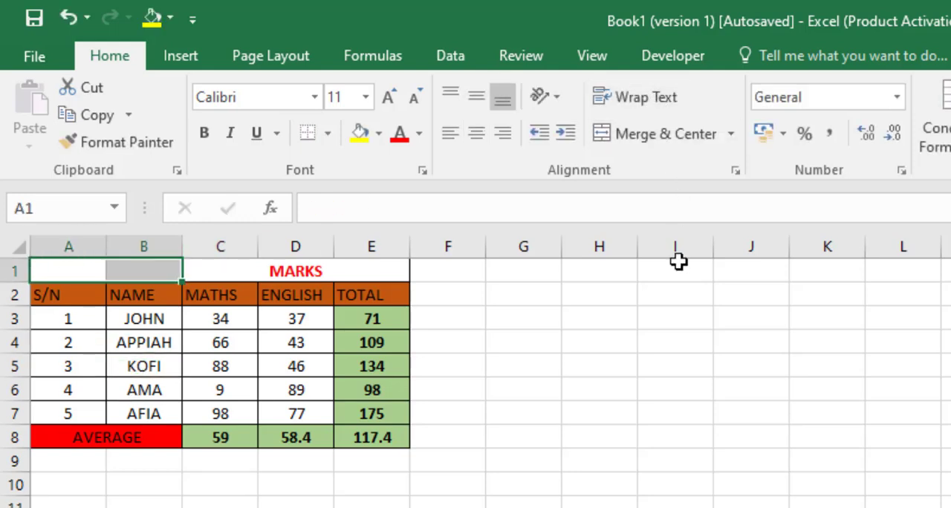
Step: Select by the column reference a:a to test selecting column A on its own
click(220, 507)
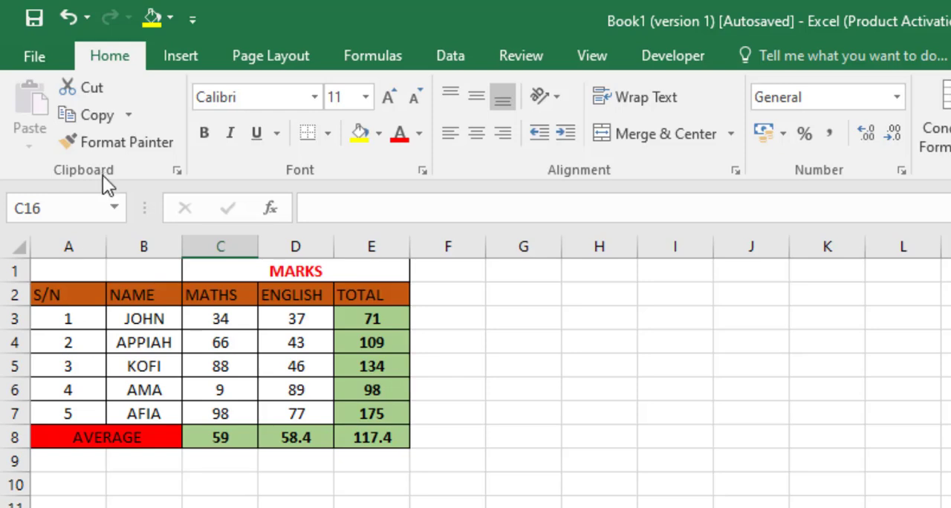
click(73, 209)
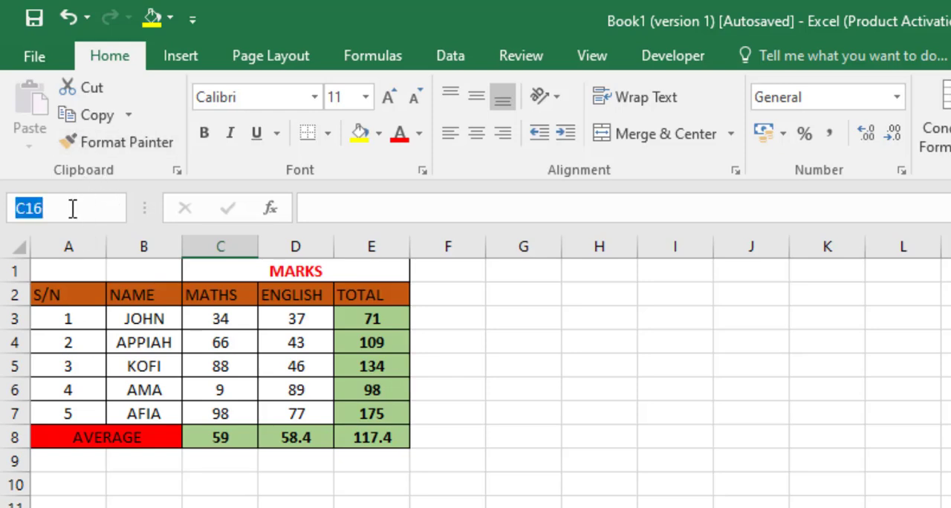
text(a)
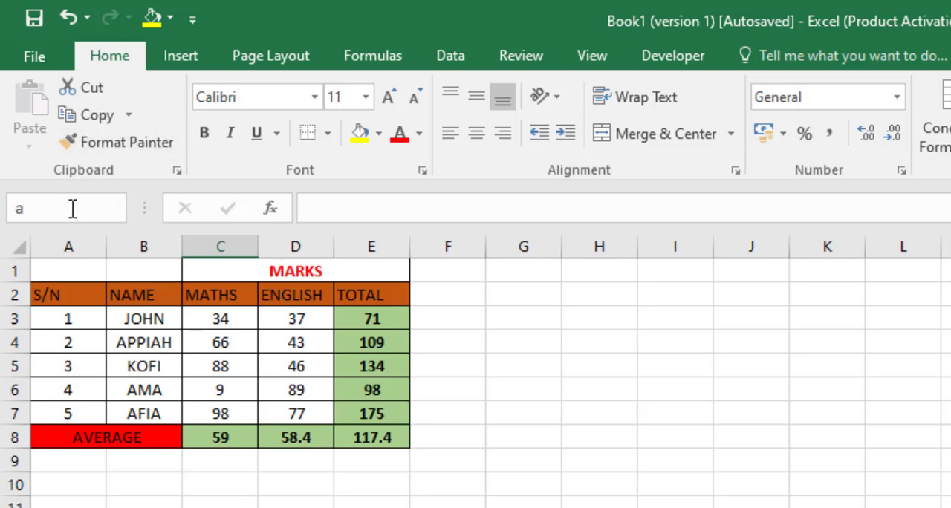
text(:a)
key(Return)
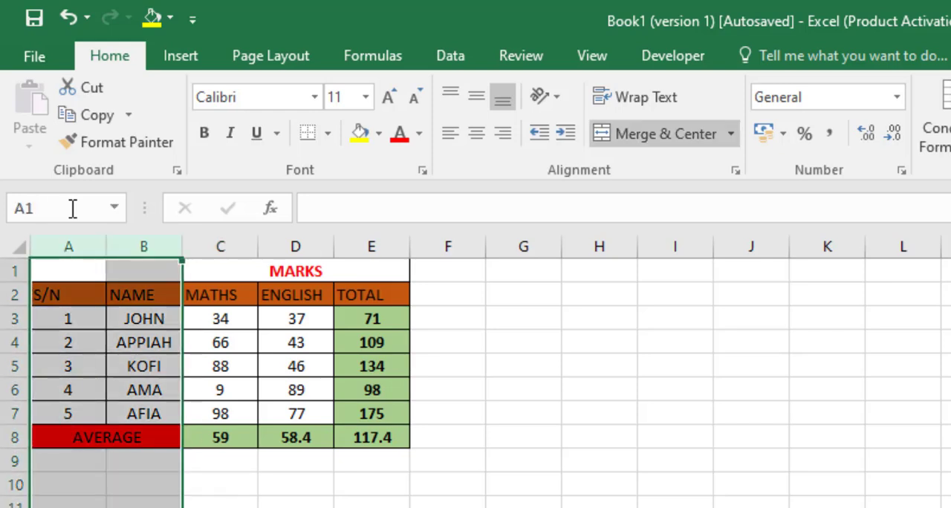
Step: Unmerge the AVERAGE label cell spanning A8:B8
click(72, 391)
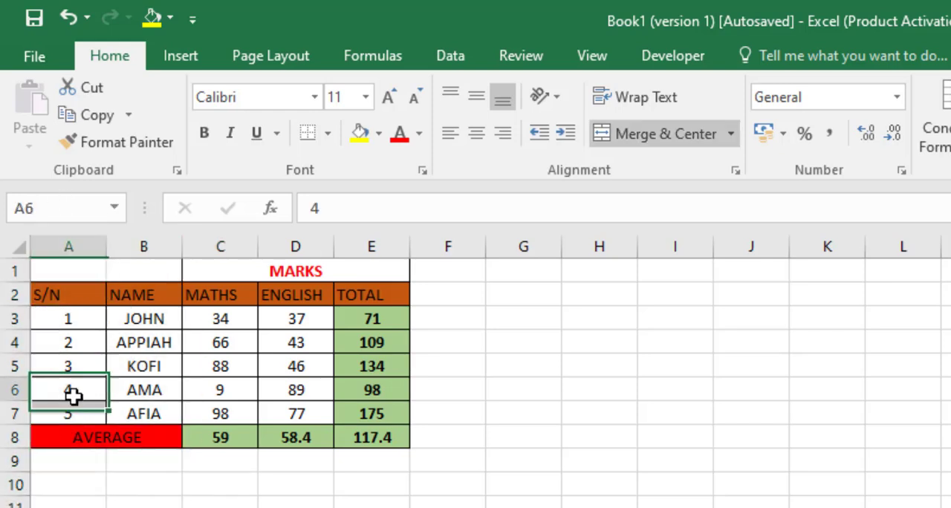
click(79, 276)
click(72, 429)
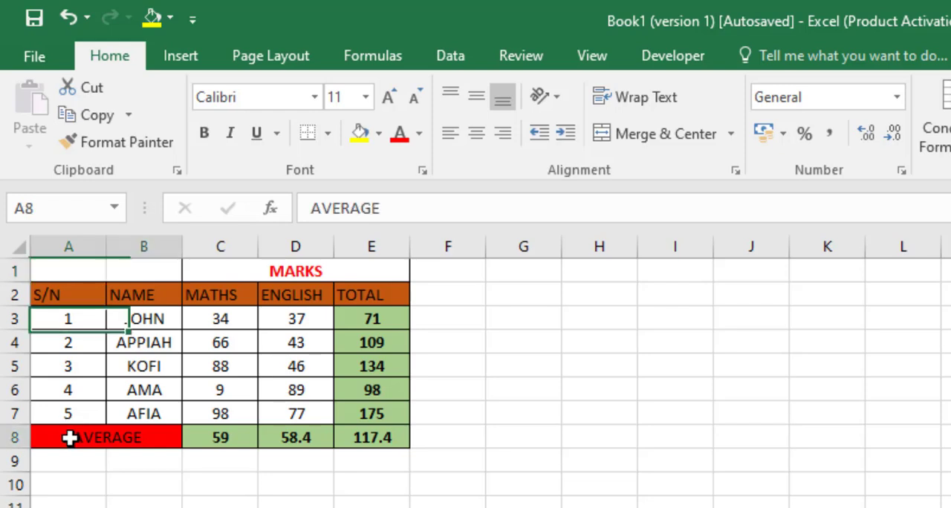
click(655, 134)
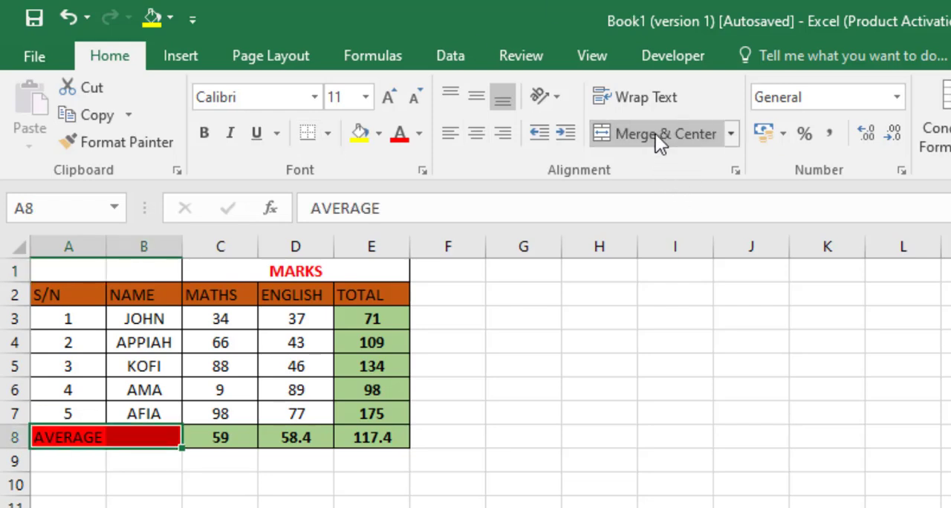
Step: Select the whole of column A by entering the reference a:a, and clear the selection
click(68, 209)
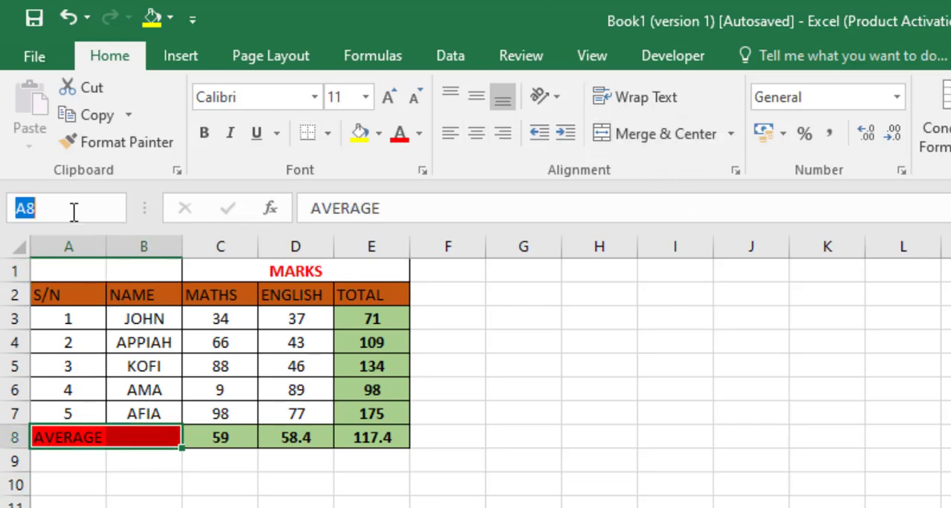
text(a)
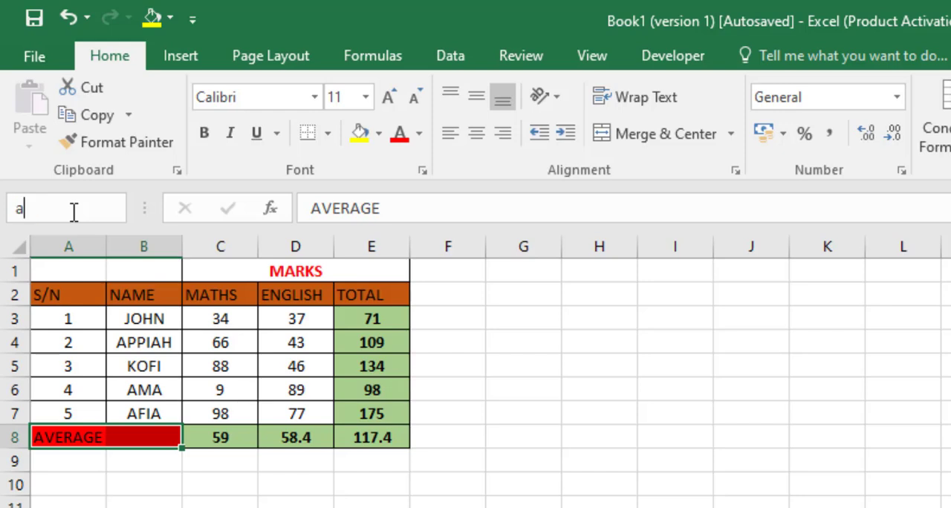
text(:a)
key(Return)
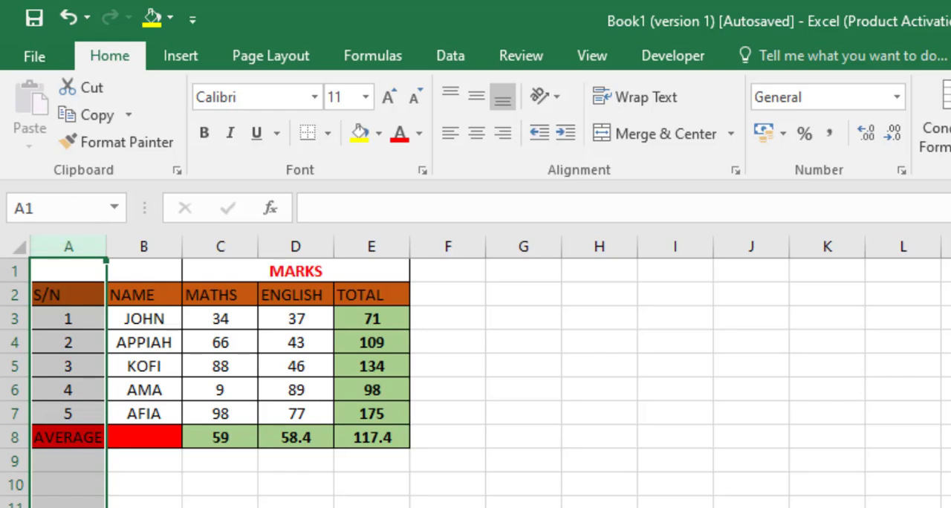
click(524, 507)
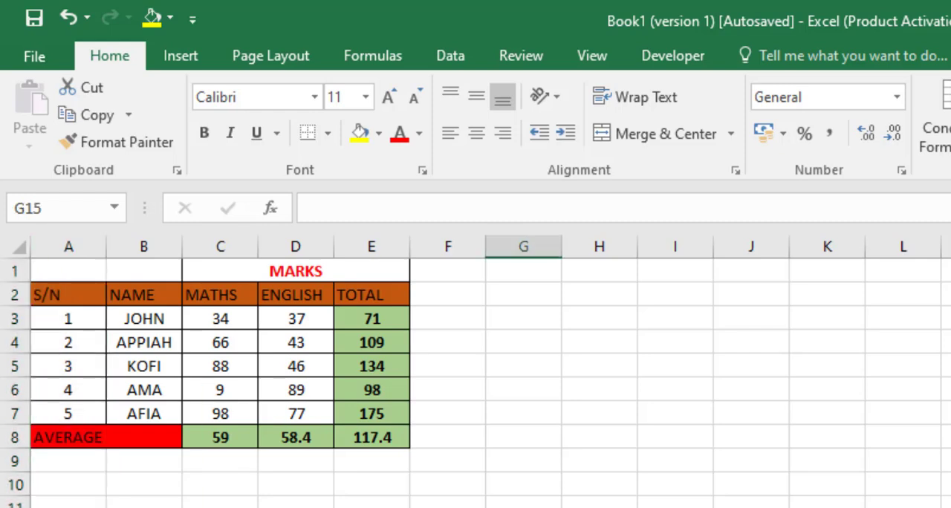
Step: Select the whole of row 9 by entering the reference 9:9
click(63, 213)
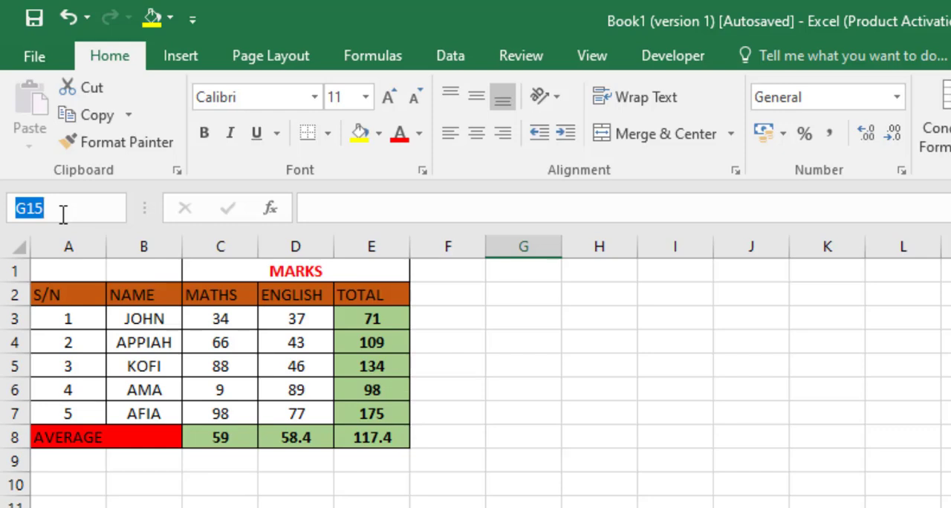
text(9)
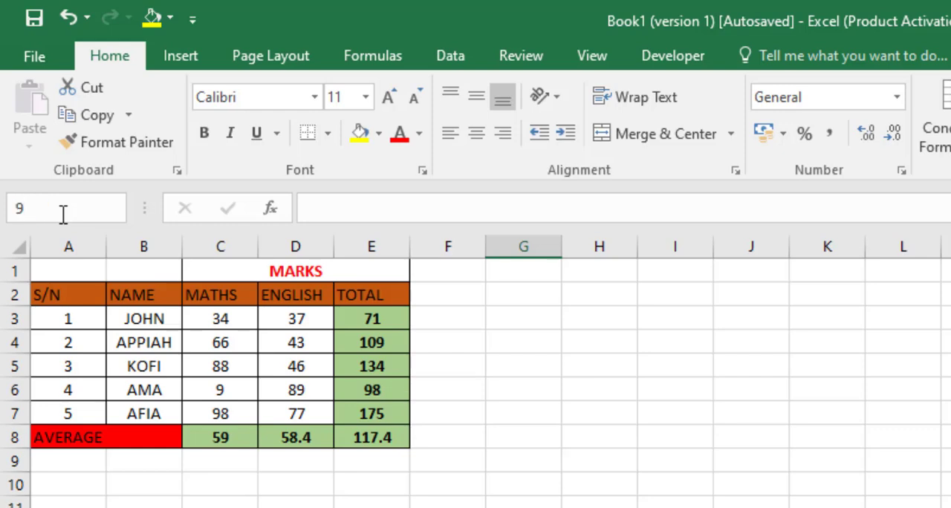
text(:9)
key(Return)
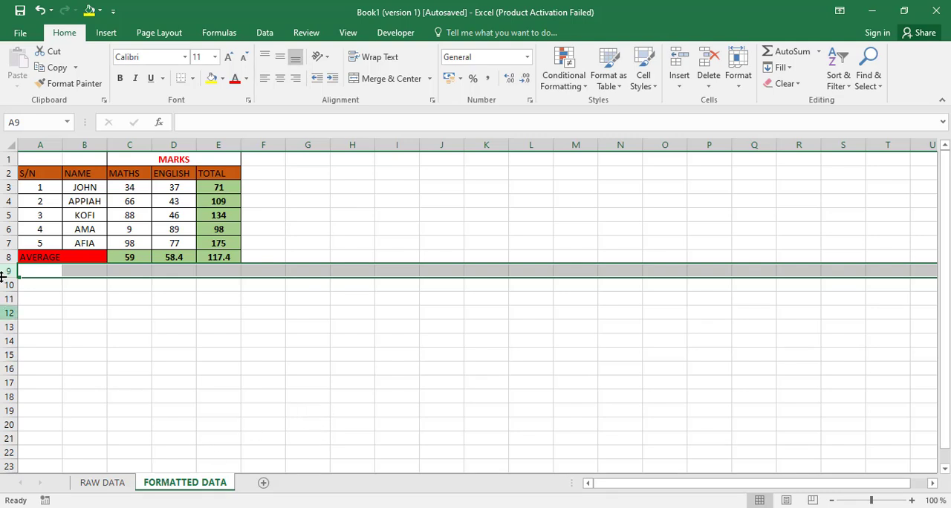
Step: Select the entire row 12 and the entire column M by their headings, one after the other
click(9, 313)
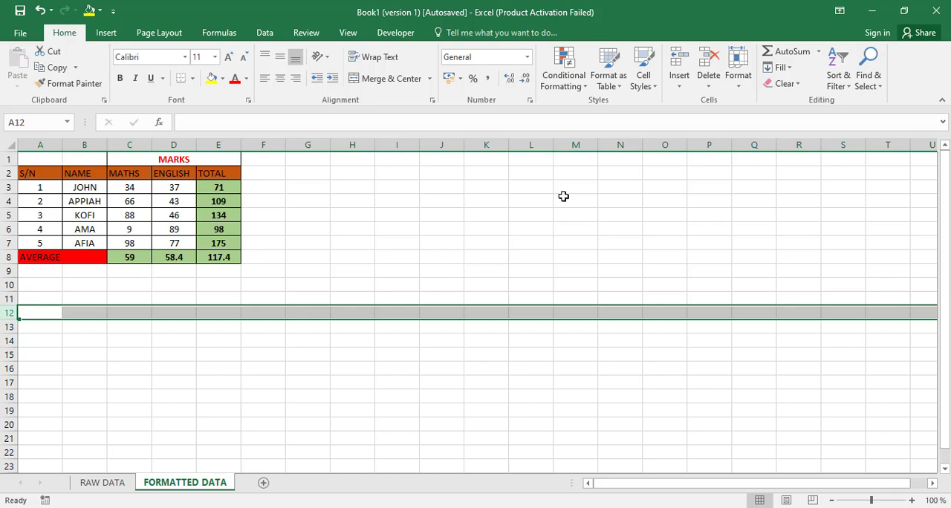
click(581, 145)
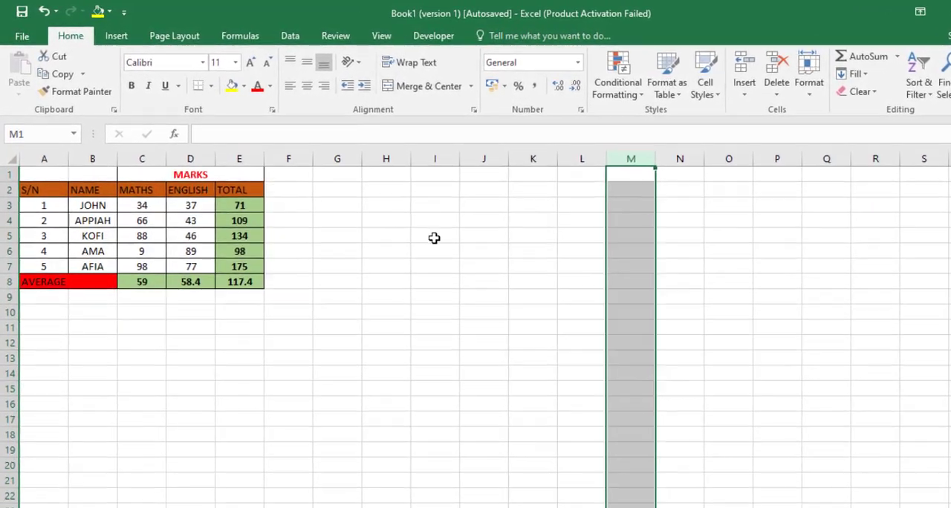
click(399, 216)
Step: Fill the blank range I5:M12 with yellow and deselect it
drag(509, 263, 651, 361)
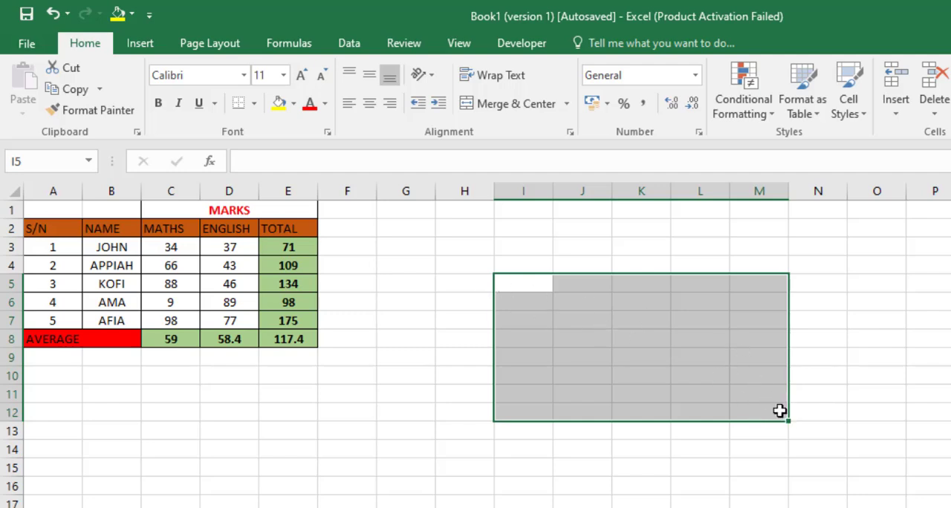
click(278, 103)
drag(595, 448, 612, 474)
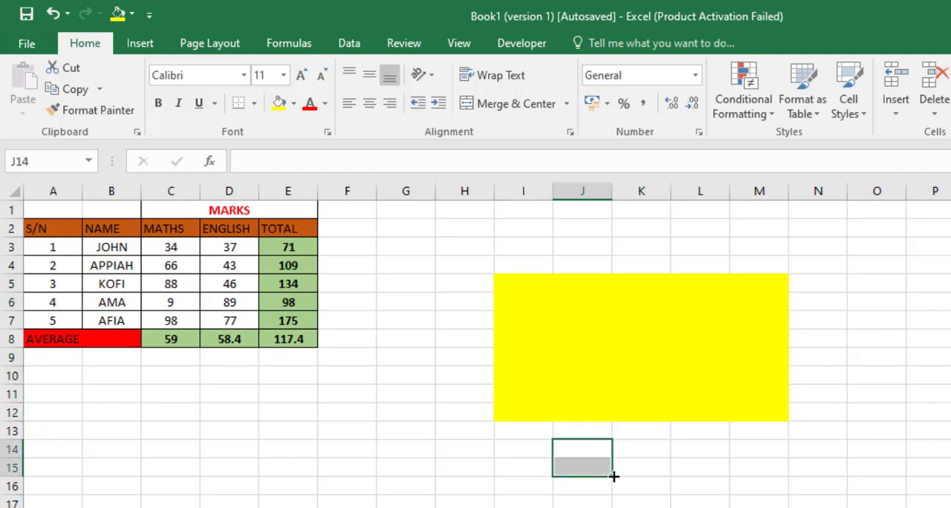
Step: Write the range reference I5:M12 in cell O10 beside the yellow block
click(871, 372)
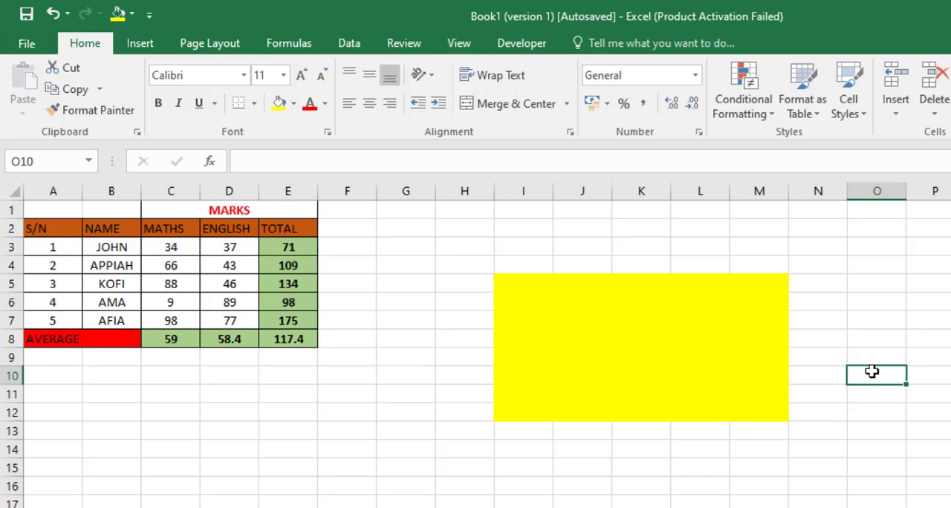
text(I)
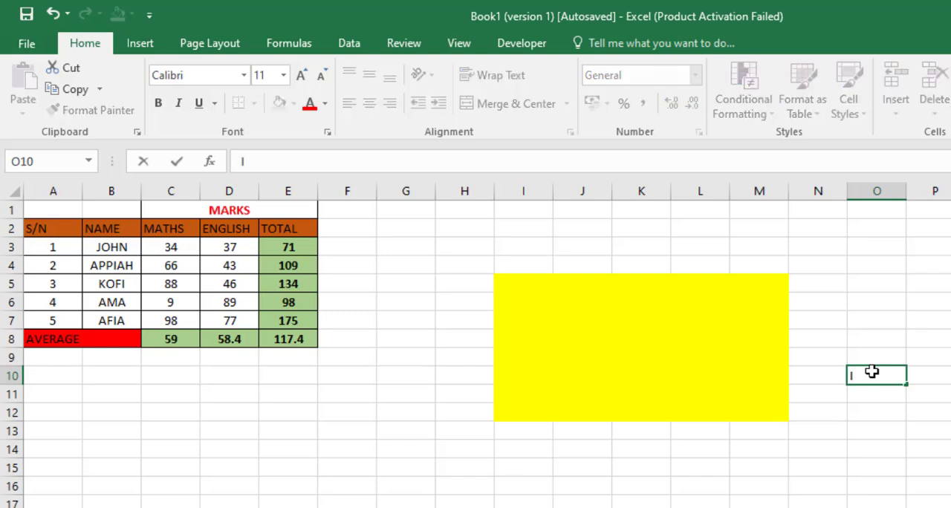
text(5:M2)
key(BackSpace)
text(12)
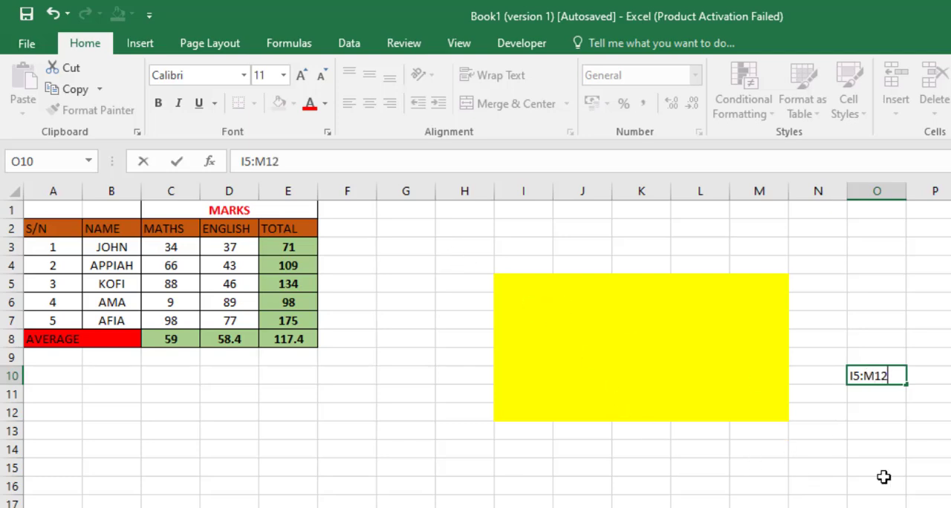
Step: Select the yellow block directly on the grid and again by entering the reference I5:M12, and deselect it
drag(507, 280, 751, 414)
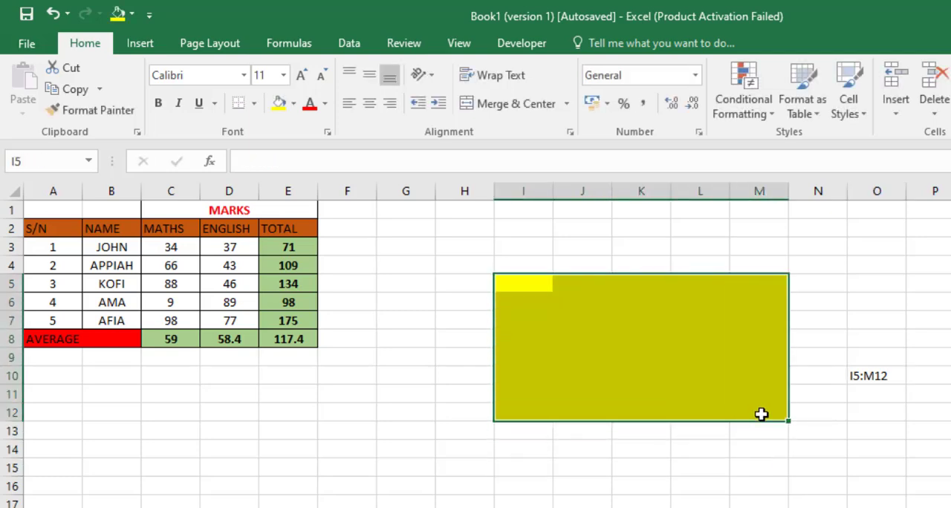
click(28, 160)
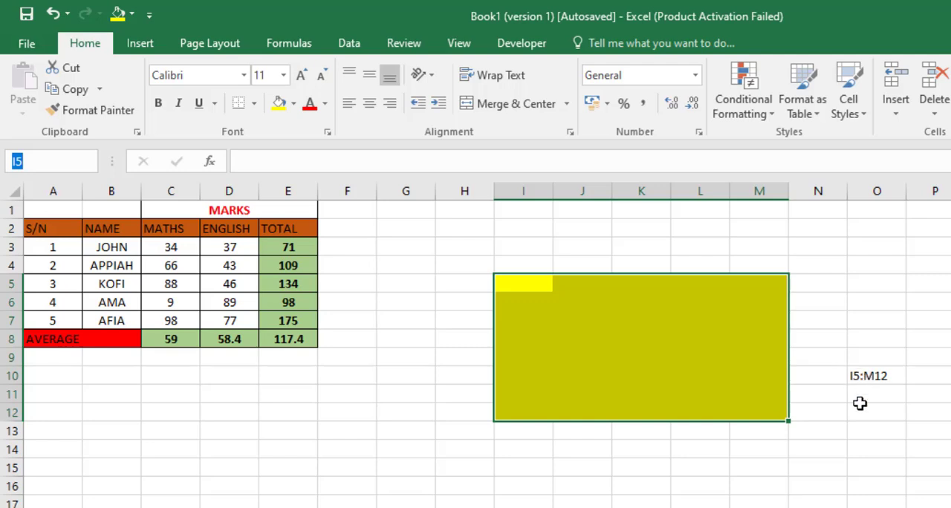
text(I5:M12)
key(Return)
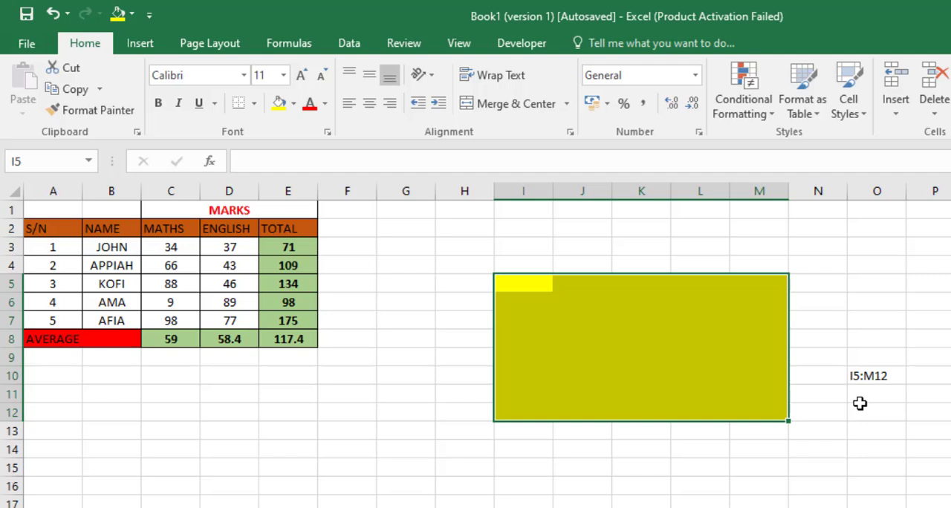
click(715, 452)
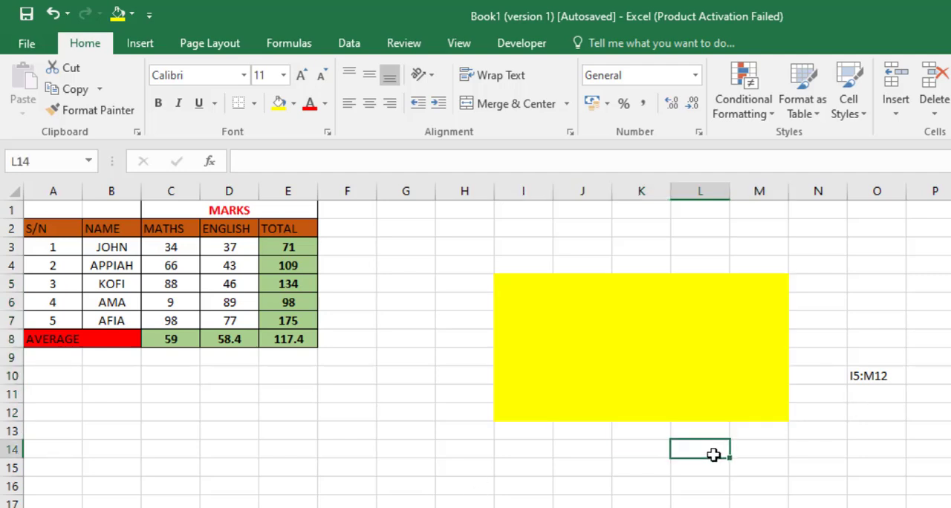
Step: Reselect the yellow block from cell L14 by entering the reference I5:M12
click(34, 161)
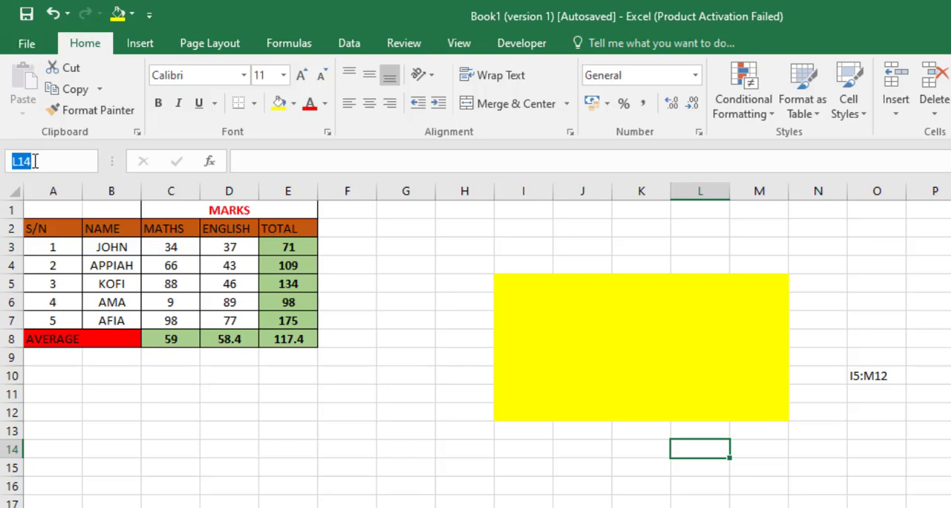
text(I5:M12)
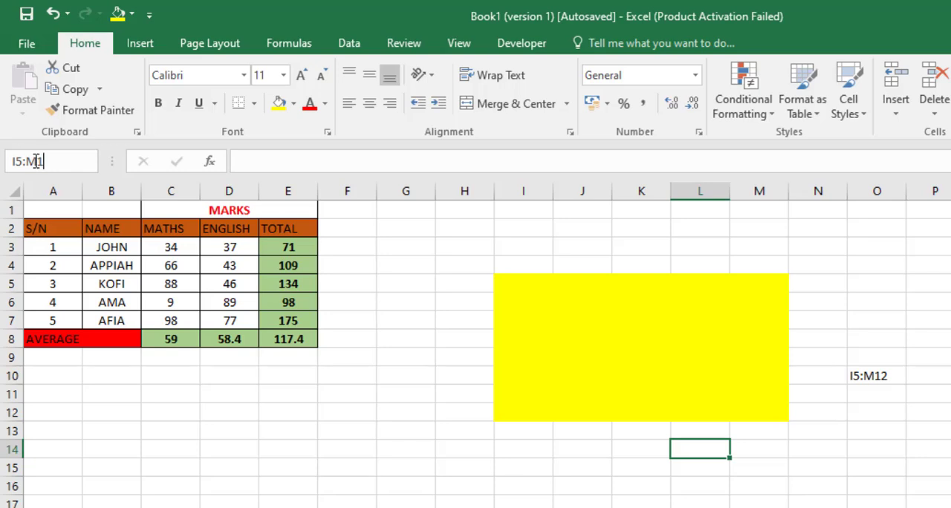
key(Return)
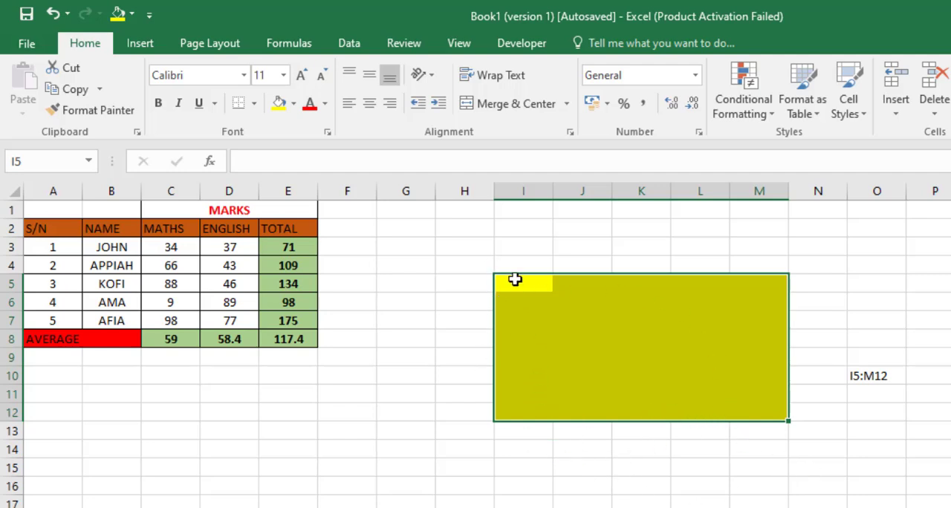
Step: Select the yellow block and the range K8:L14 directly on the grid, and clear the selection at H14
drag(516, 280, 757, 421)
drag(641, 339, 673, 452)
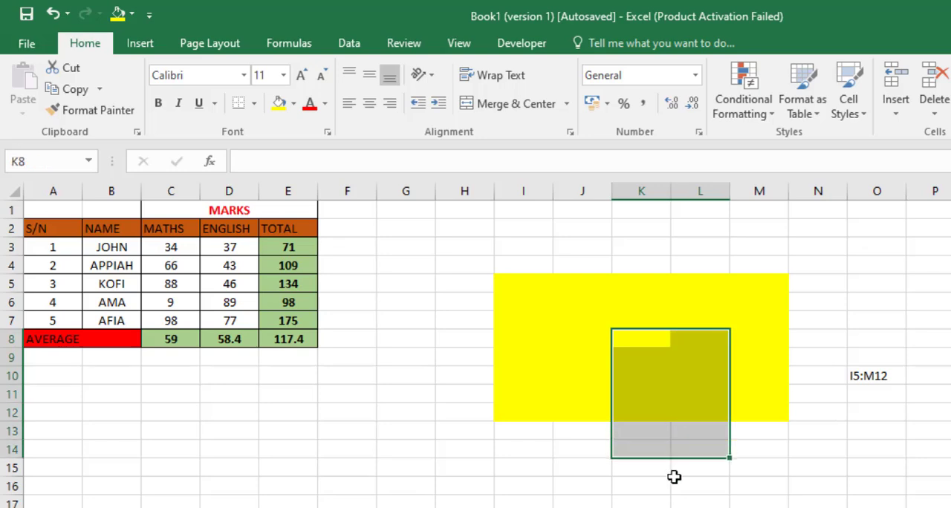
click(46, 162)
click(443, 450)
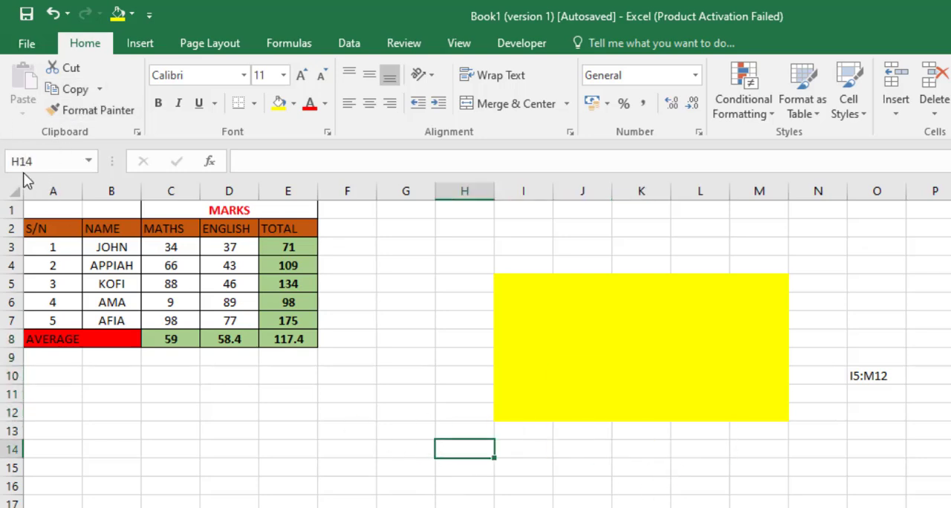
Step: Select the range H4:P10 by entering its reference, select H4:O10 directly on the grid, and clear the selection
click(51, 162)
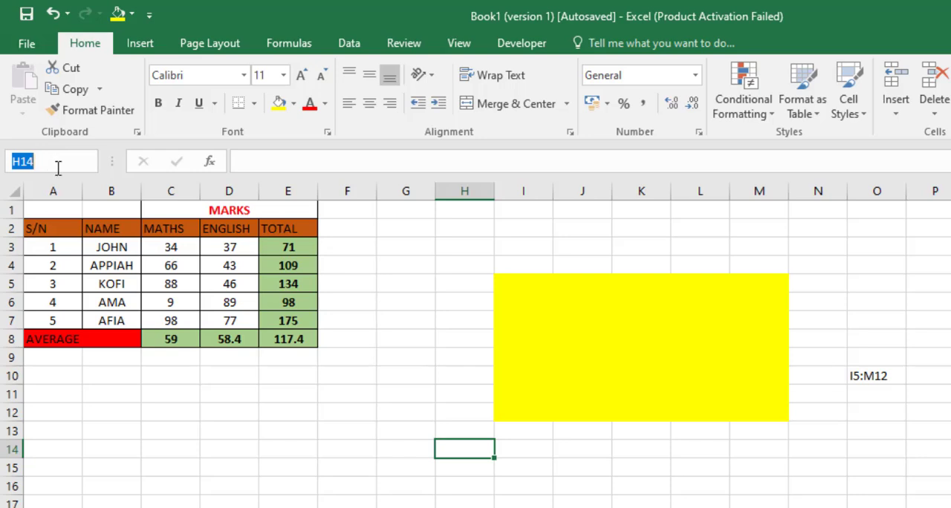
text(H4:P)
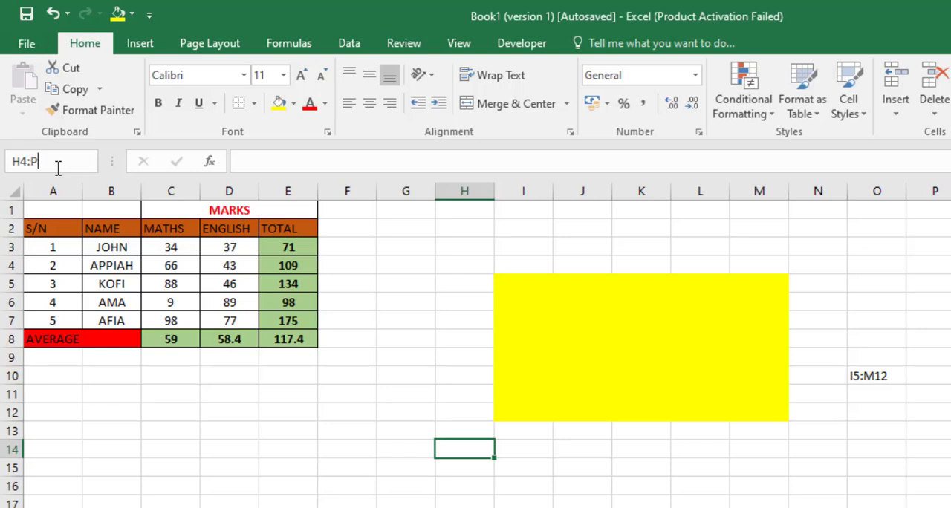
text(10)
key(Return)
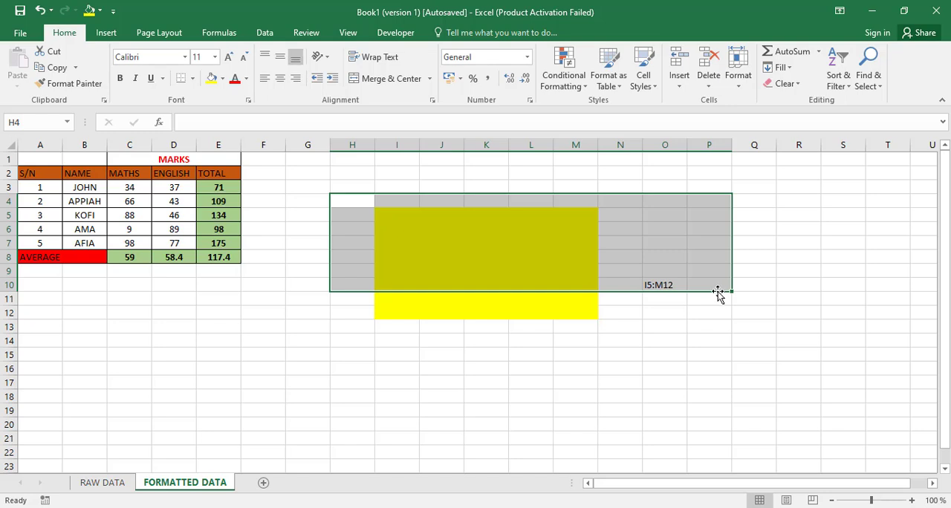
drag(332, 195, 676, 284)
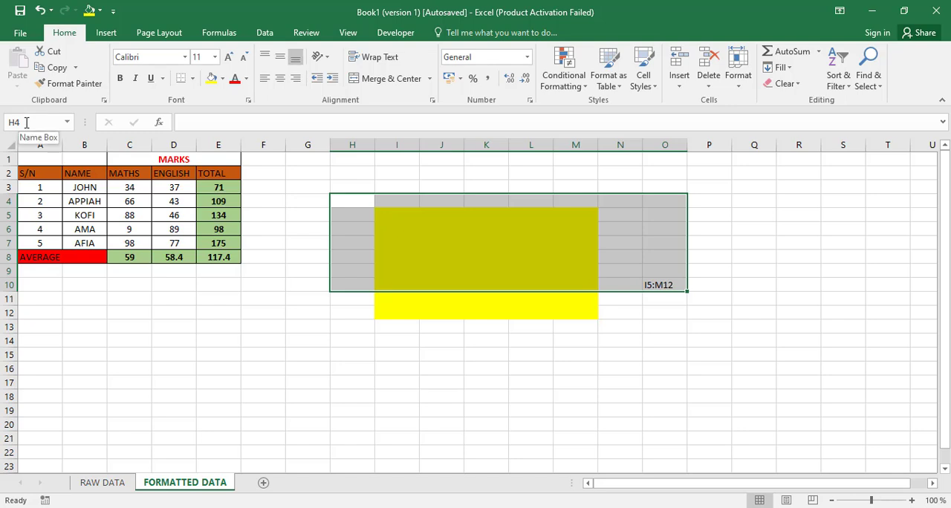
click(202, 354)
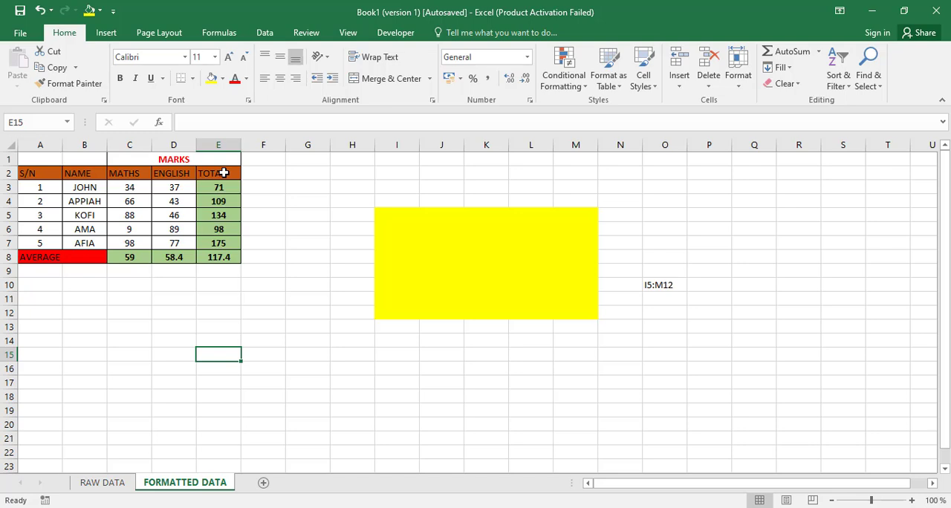
Step: Select the AVERAGE row cells A8:D8 together with the TOTAL column E2:E8 and fill them with yellow
drag(224, 173, 224, 257)
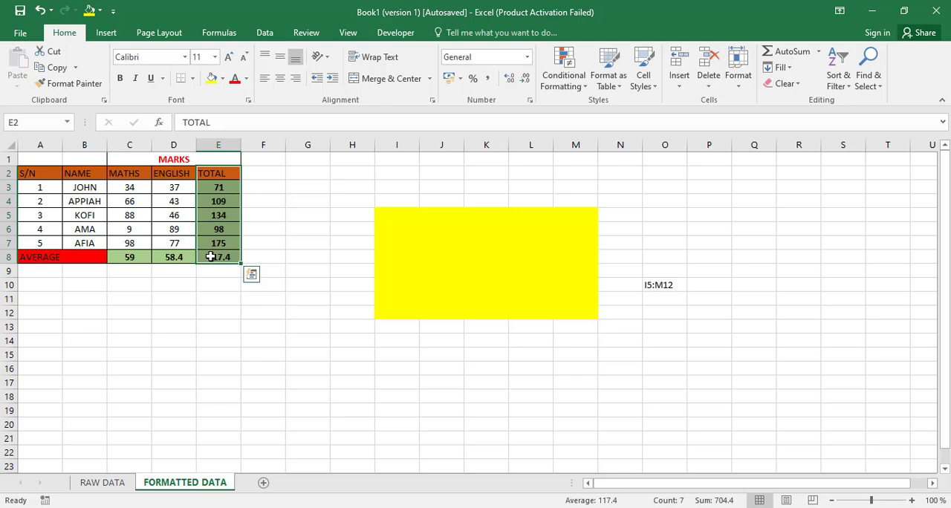
drag(36, 255, 172, 259)
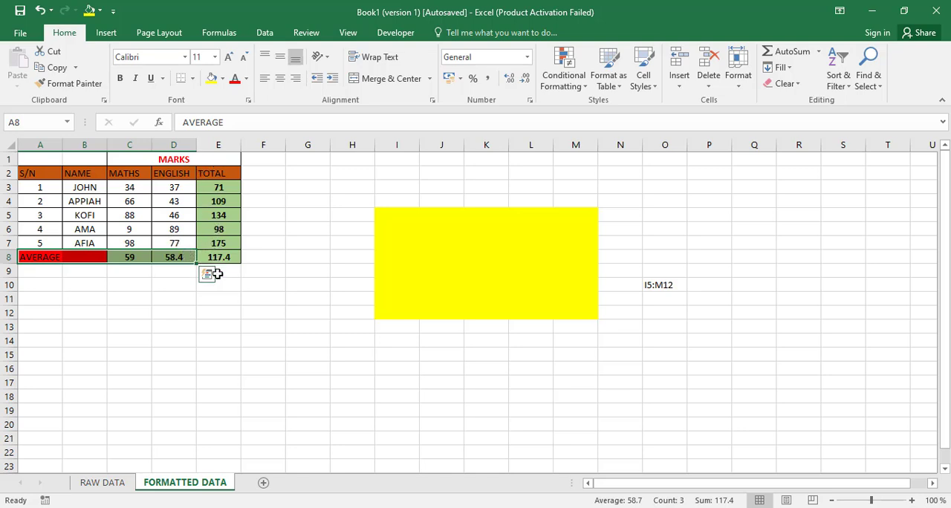
drag(219, 169, 219, 252)
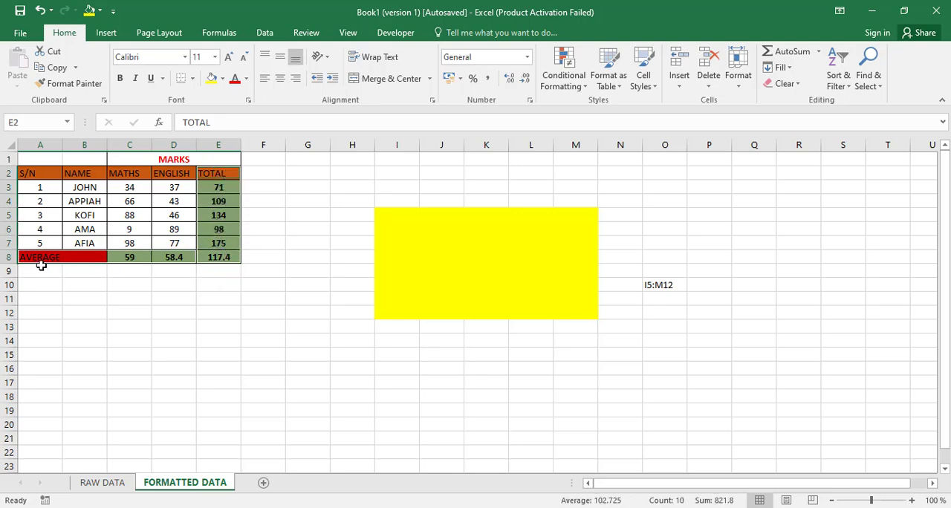
click(212, 79)
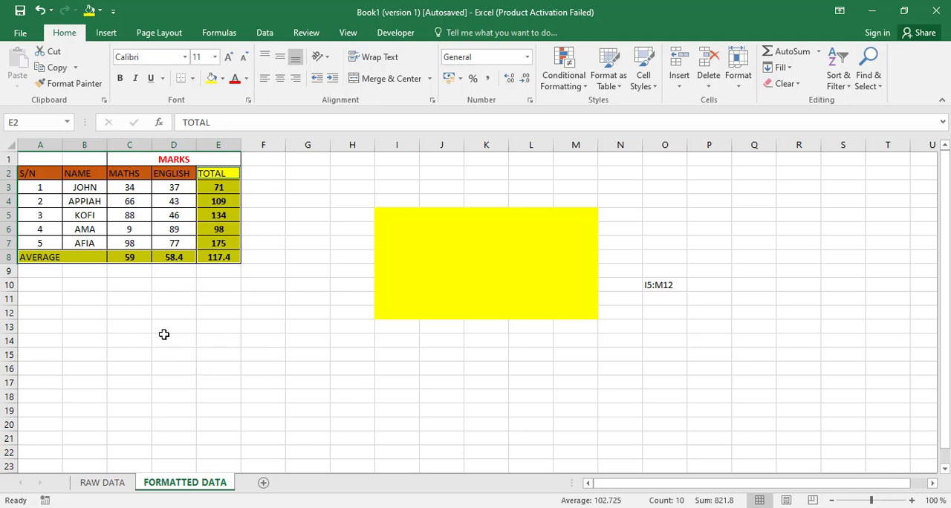
Step: Add the blank range D14:I17 to the multiple selection, fill it with yellow, and deselect everything
drag(165, 337, 377, 384)
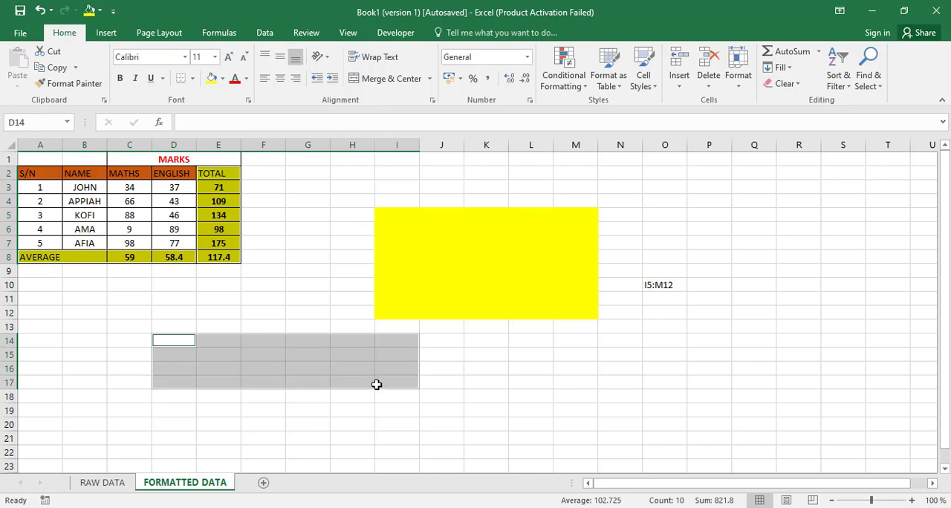
click(211, 77)
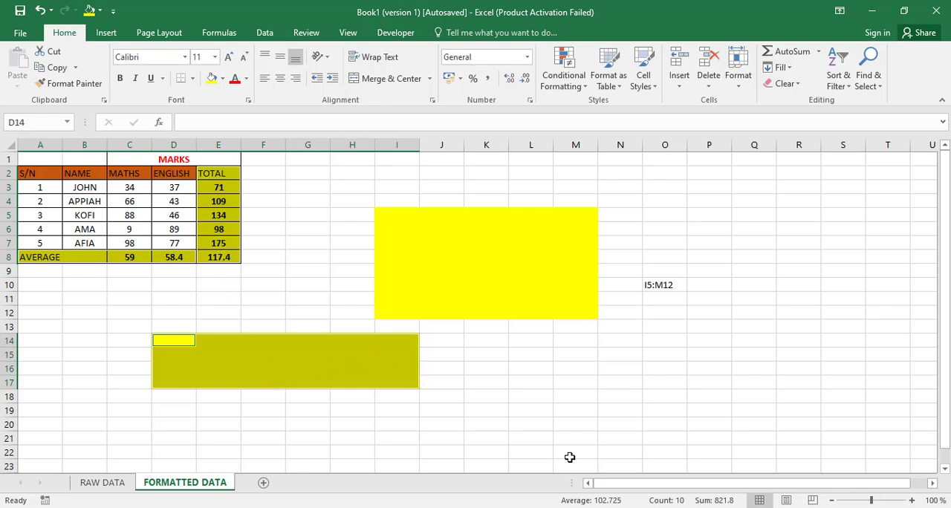
click(533, 396)
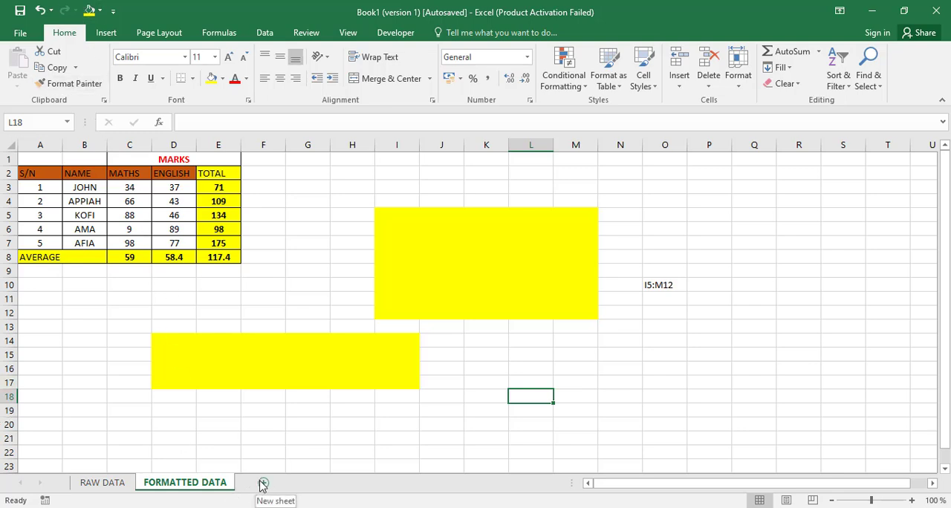
Step: Add two new blank worksheets after the FORMATTED DATA sheet
click(262, 484)
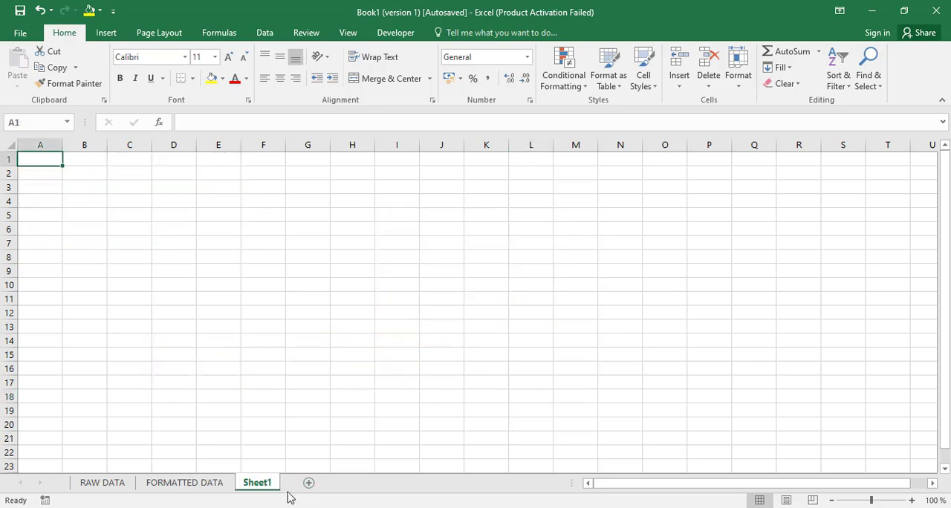
click(309, 484)
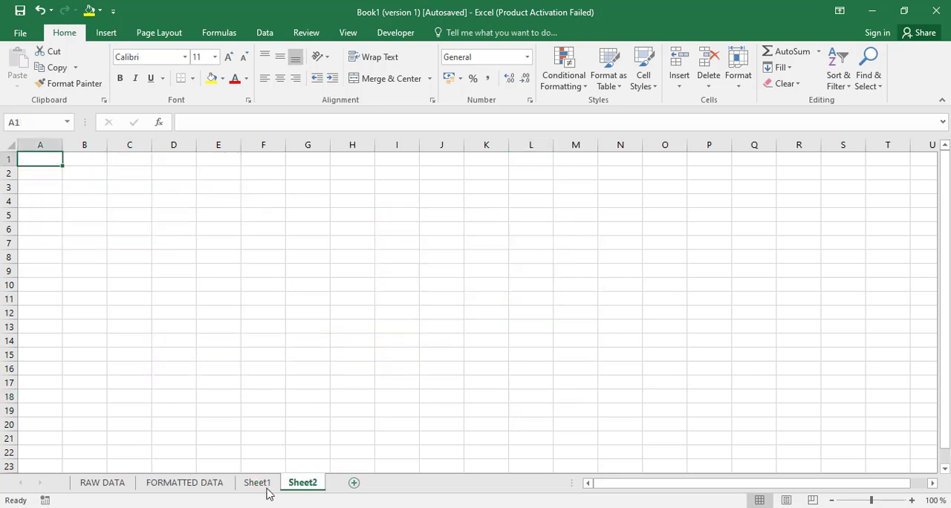
Step: Look through the FORMATTED DATA, Sheet1 and Sheet2 worksheets to compare their contents
click(193, 484)
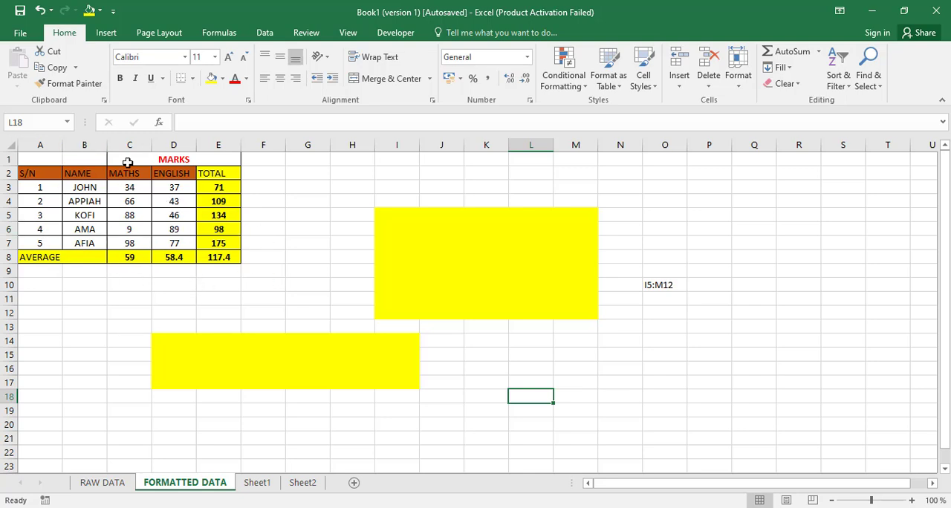
click(258, 484)
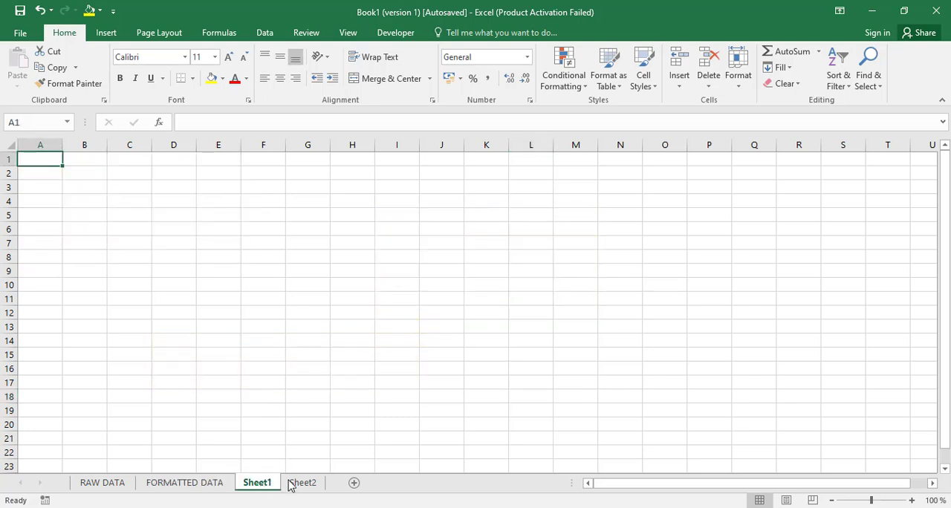
click(303, 483)
click(260, 484)
click(306, 487)
click(256, 485)
click(308, 485)
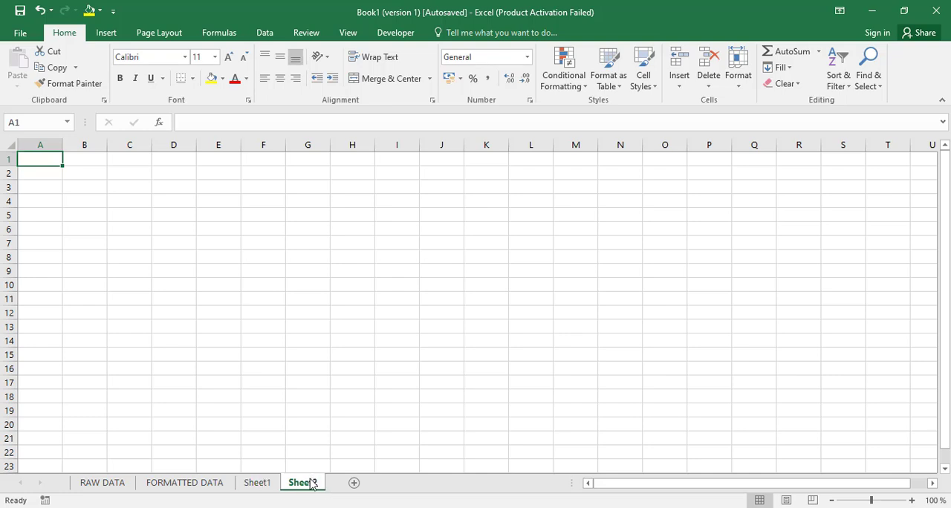
Step: Group the FORMATTED DATA, Sheet1 and Sheet2 worksheets, and ungroup them by switching to RAW DATA
click(191, 489)
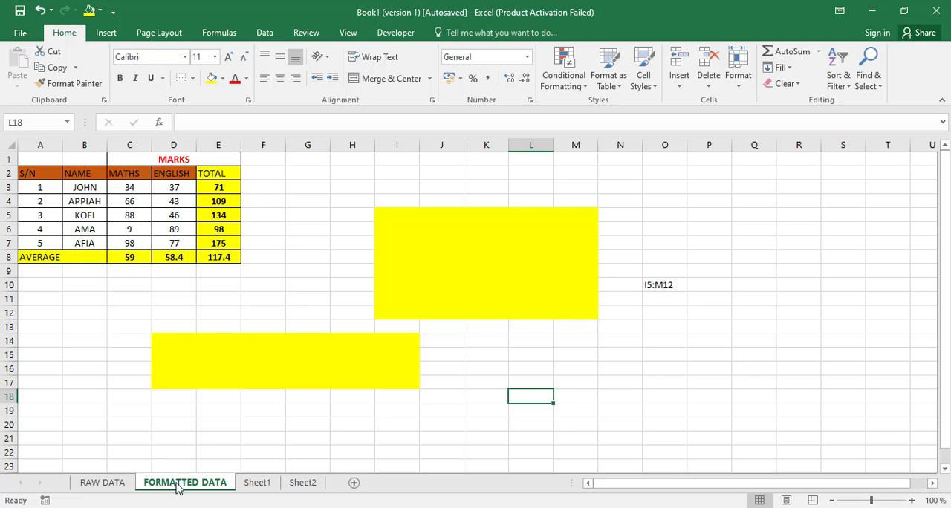
ctrl+click(256, 486)
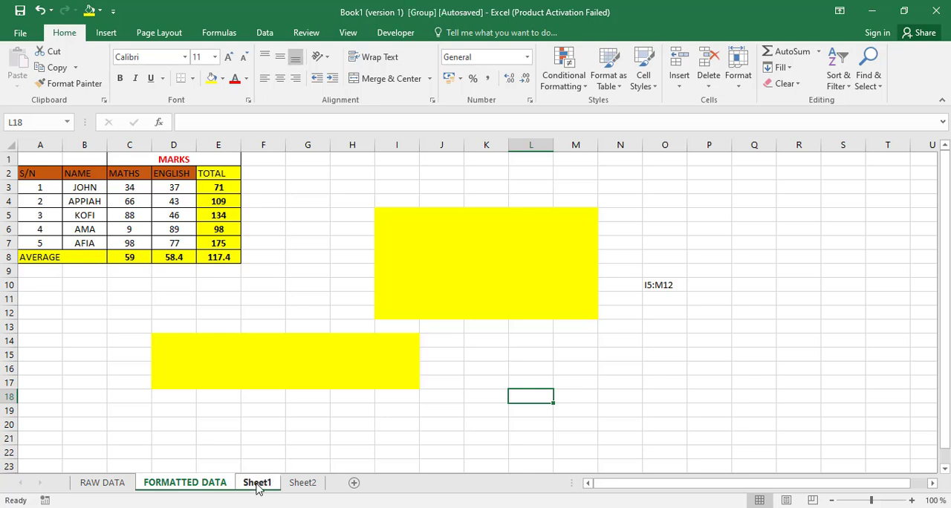
ctrl+click(301, 485)
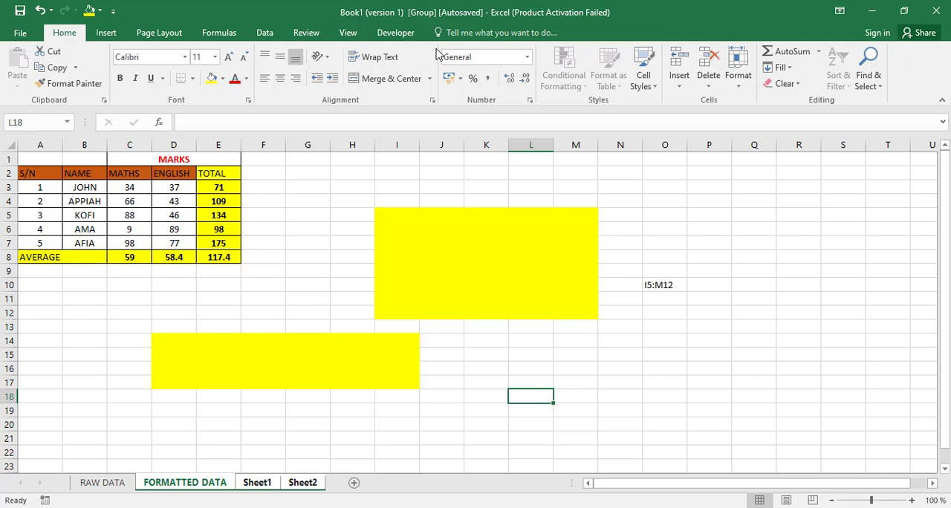
click(102, 483)
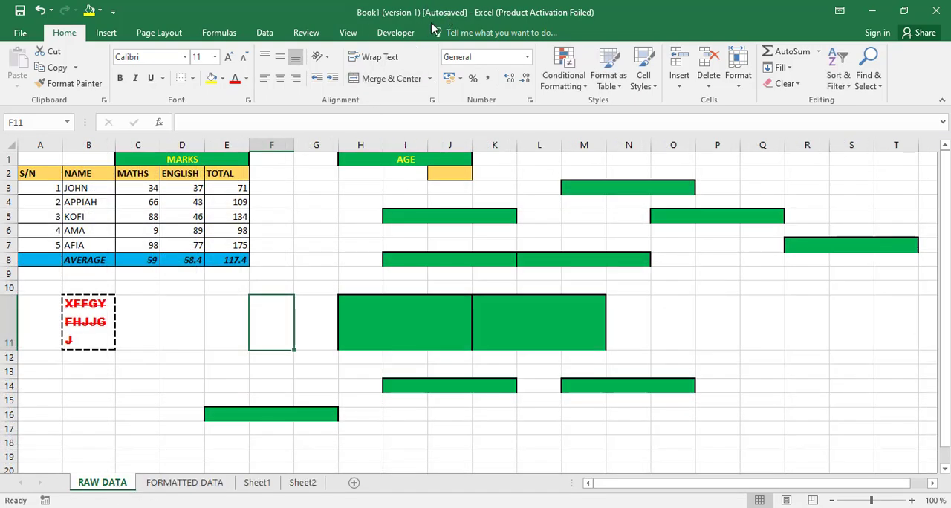
Step: Select the FORMATTED DATA, Sheet1 and Sheet2 worksheets together as a group, with FORMATTED DATA active
click(167, 487)
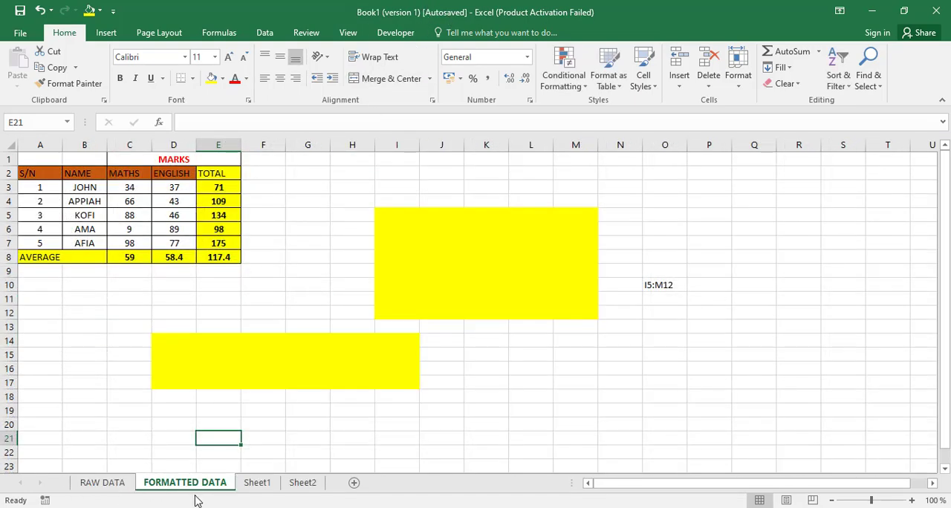
ctrl+click(263, 484)
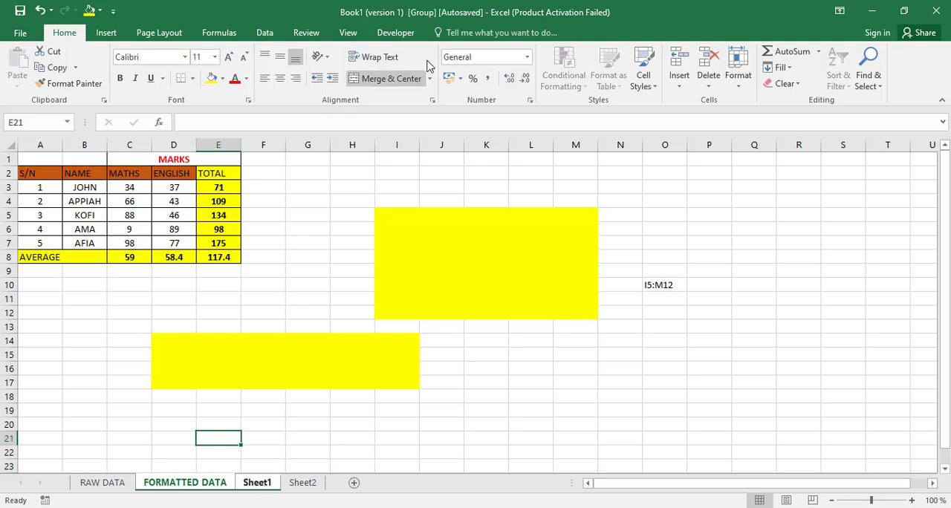
ctrl+click(302, 482)
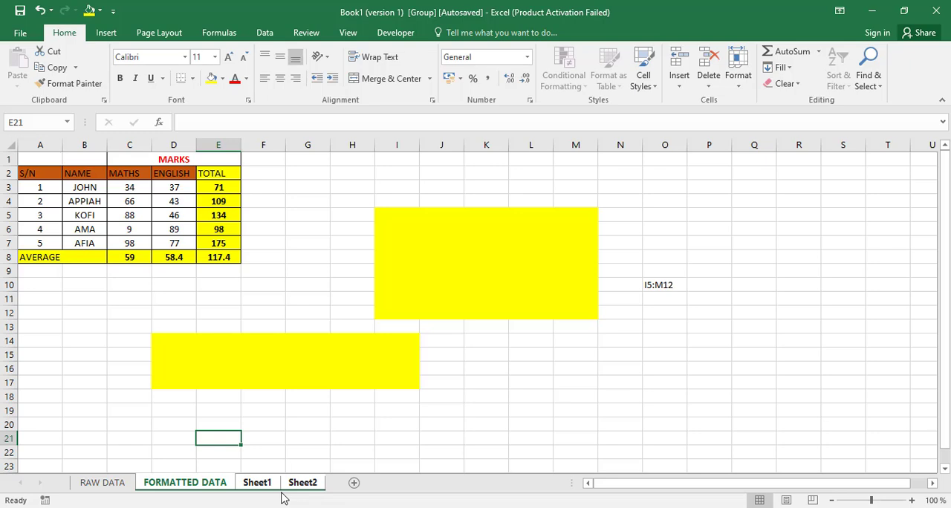
Step: View Sheet1 and Sheet2 while the worksheets stay grouped, and return to FORMATTED DATA
click(256, 484)
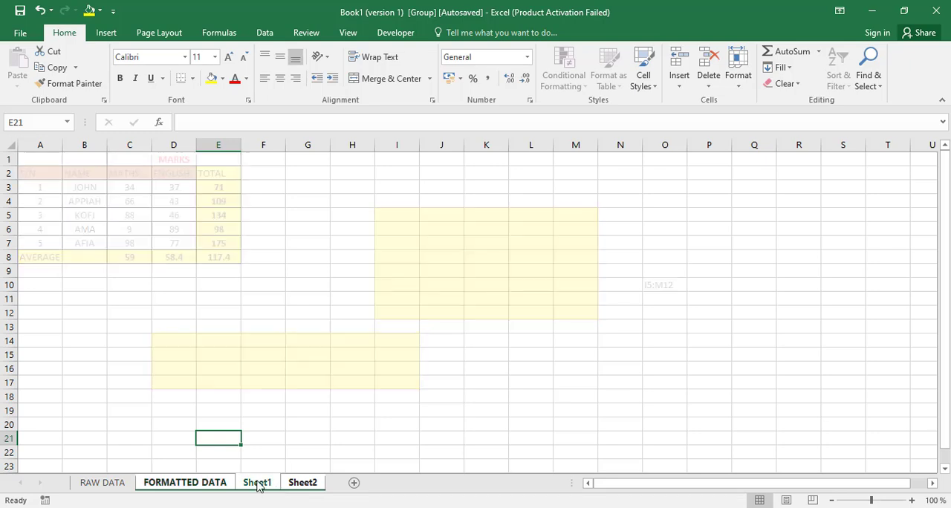
click(314, 481)
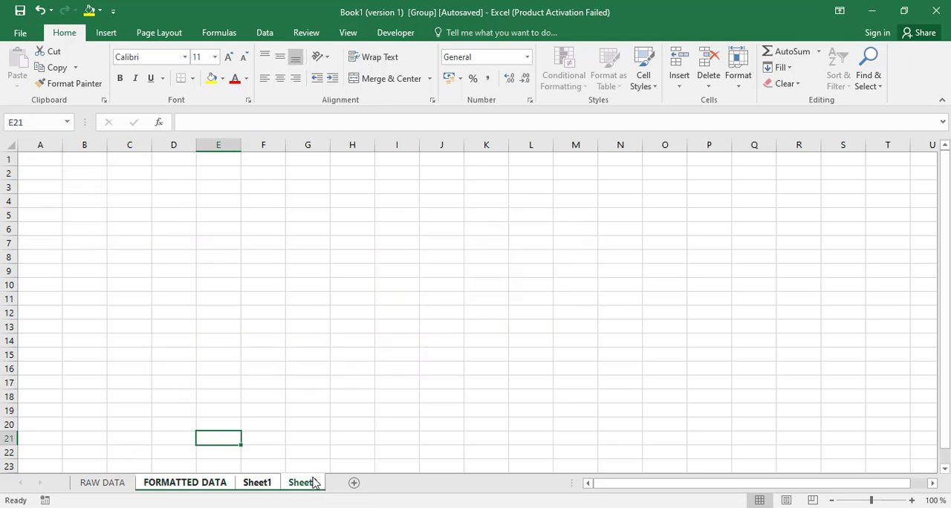
click(222, 487)
click(253, 487)
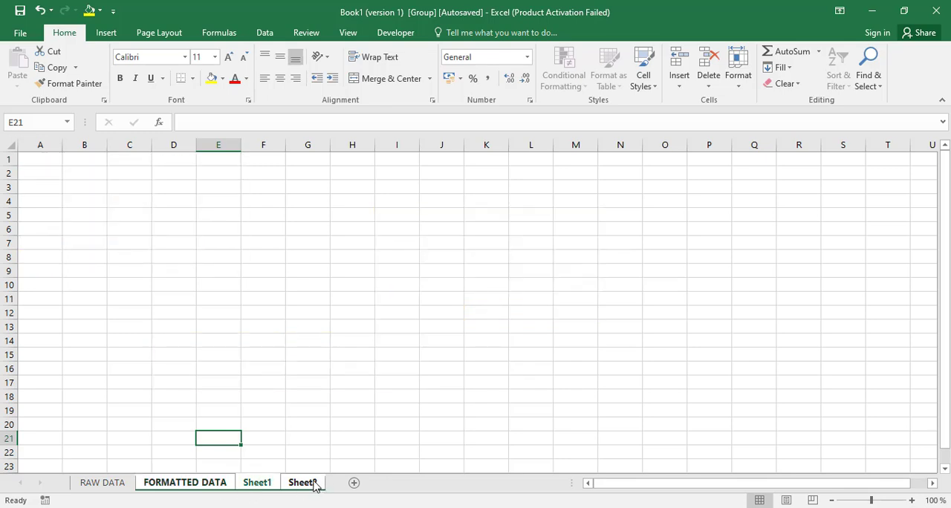
click(314, 483)
click(196, 485)
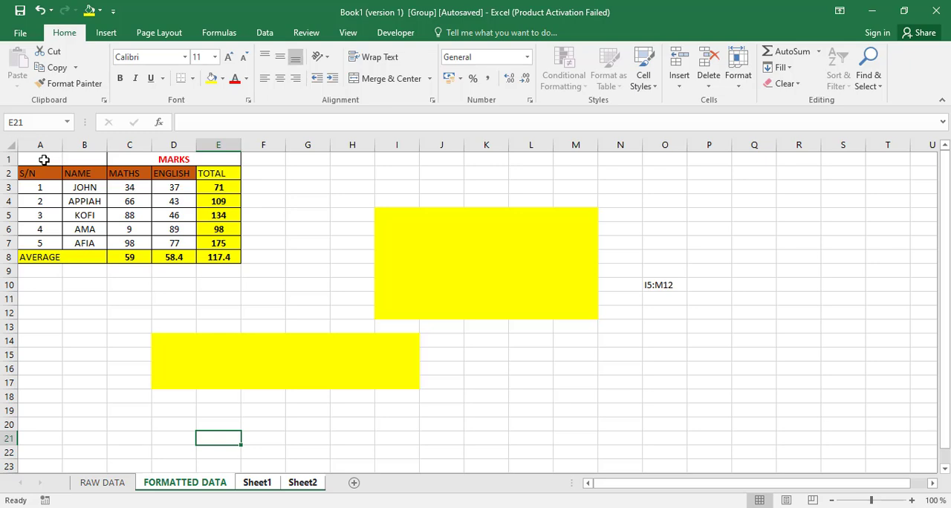
Step: Apply all borders to the marks table A1:E8 on the grouped worksheets
drag(44, 160, 213, 254)
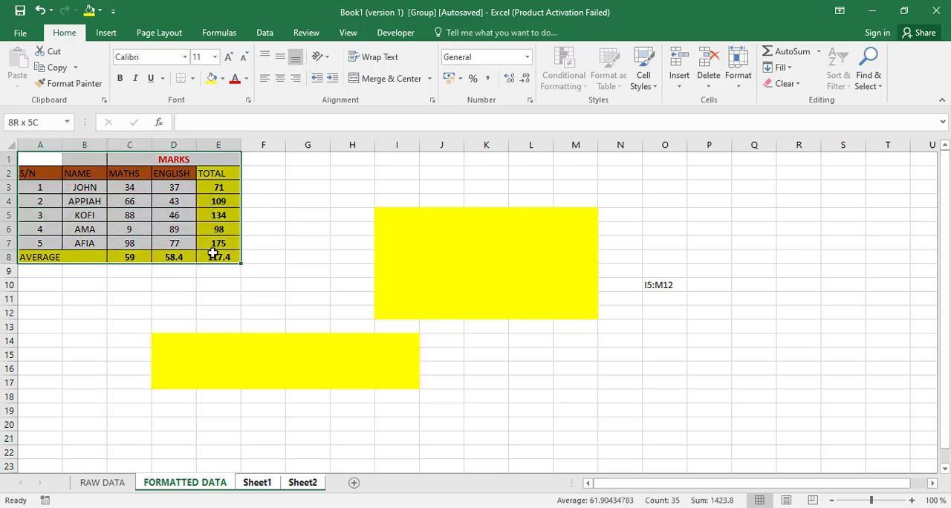
click(192, 78)
click(209, 198)
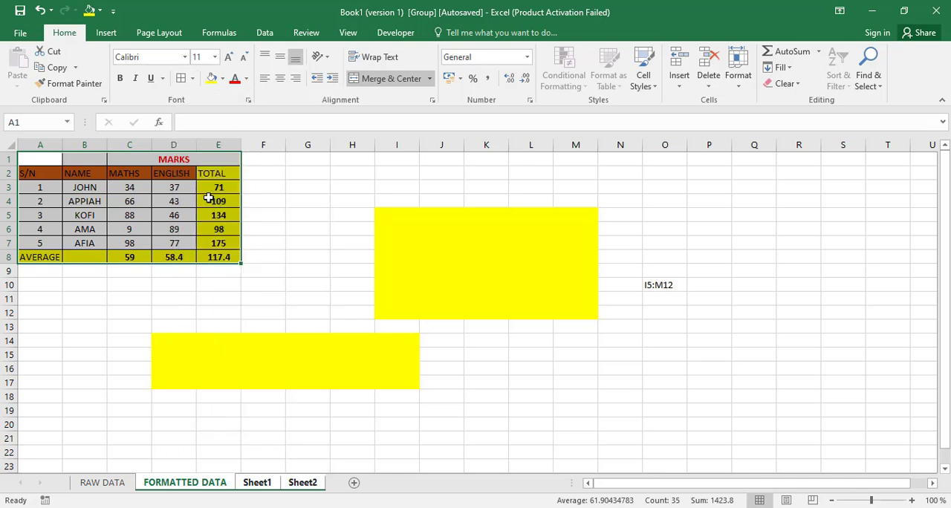
Step: Re-enter the MARKS heading in C1 to copy it to all the grouped worksheets
click(201, 161)
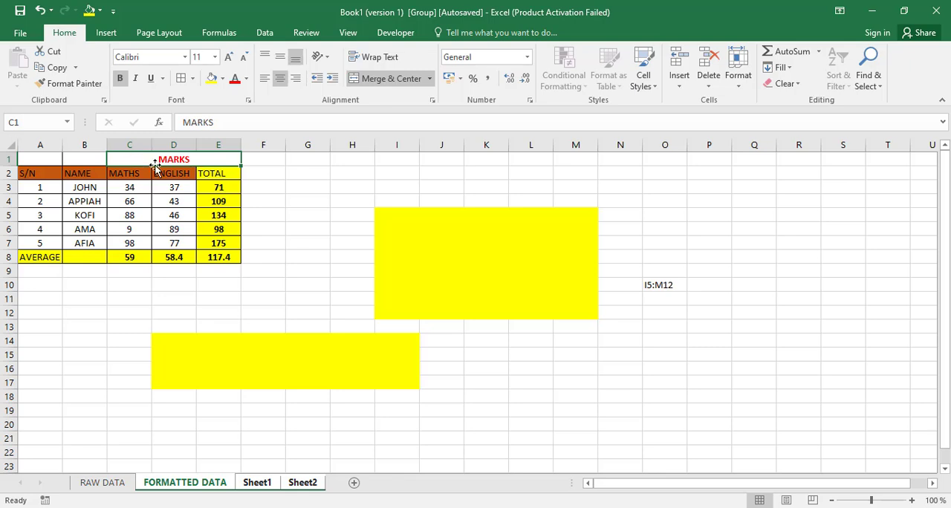
click(239, 125)
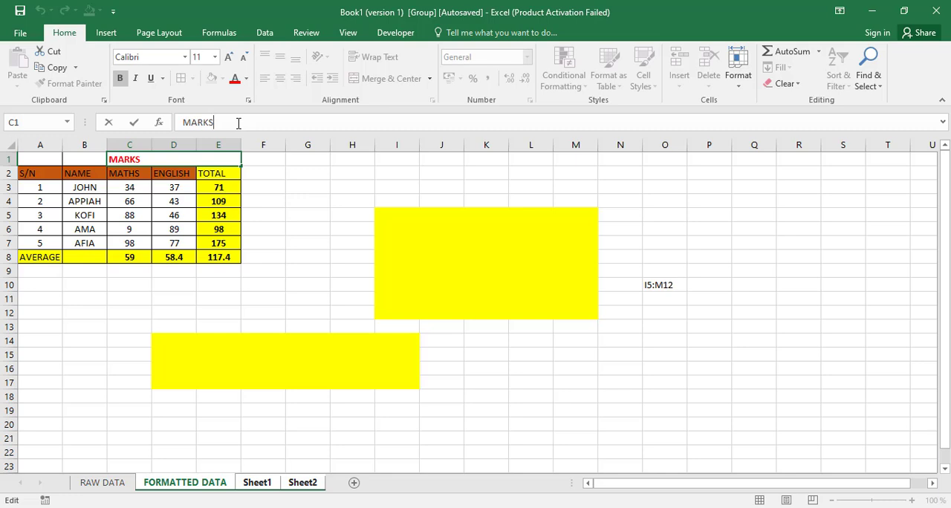
key(Return)
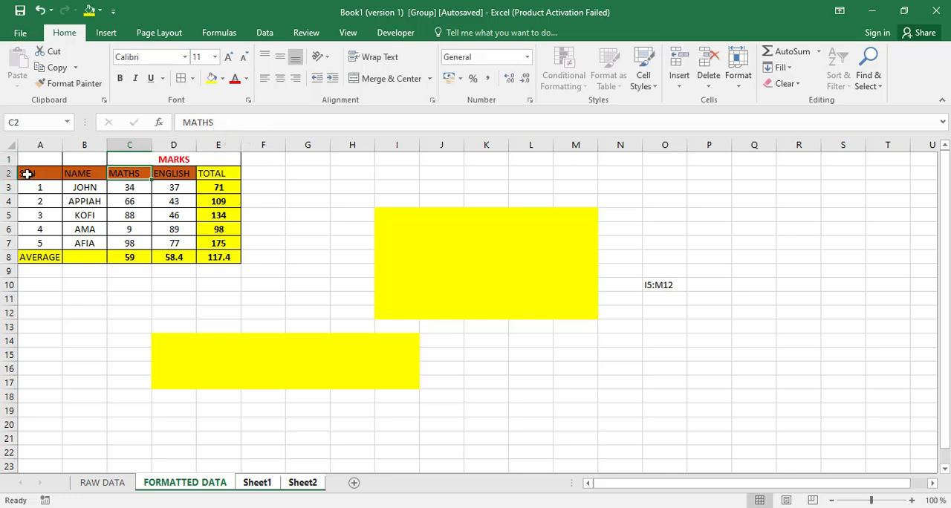
Step: Re-enter the row 2 headings S/N, NAME, MATHS and ENGLISH in A2:D2 for all the grouped worksheets
click(29, 173)
click(216, 123)
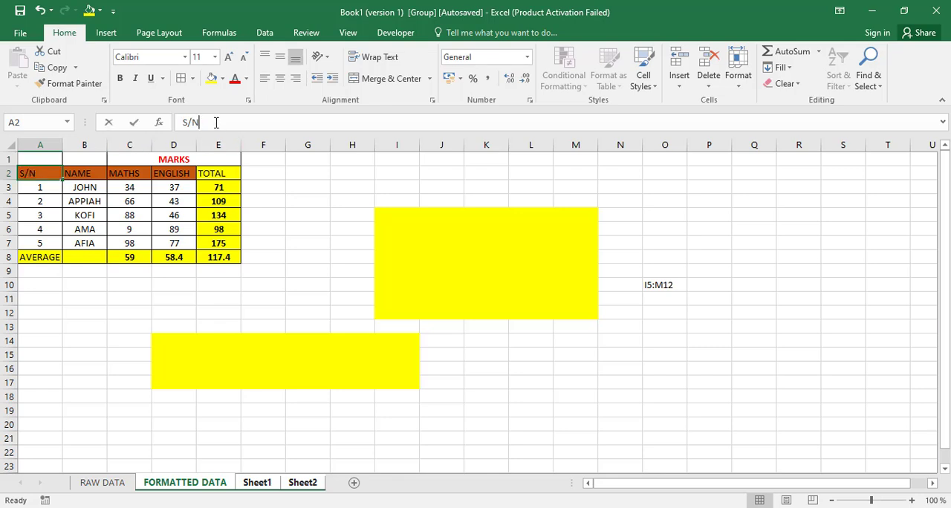
key(Return)
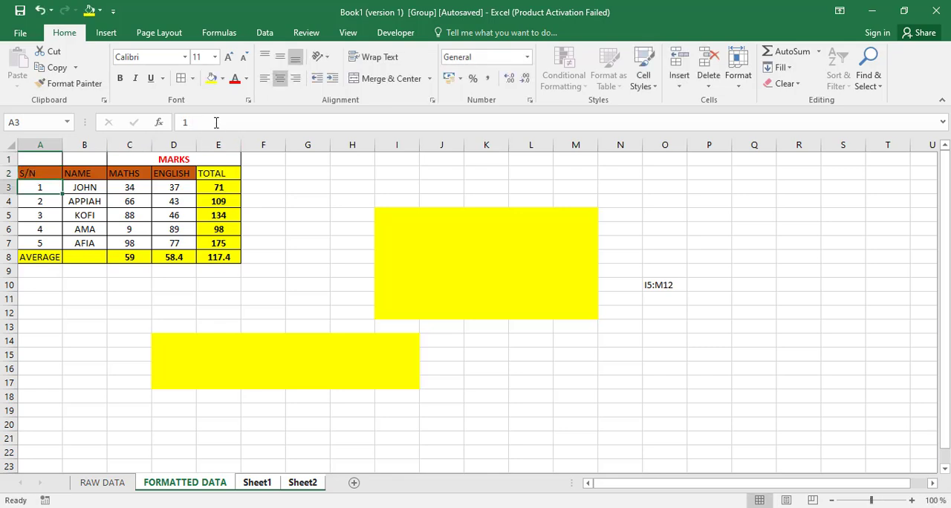
click(72, 175)
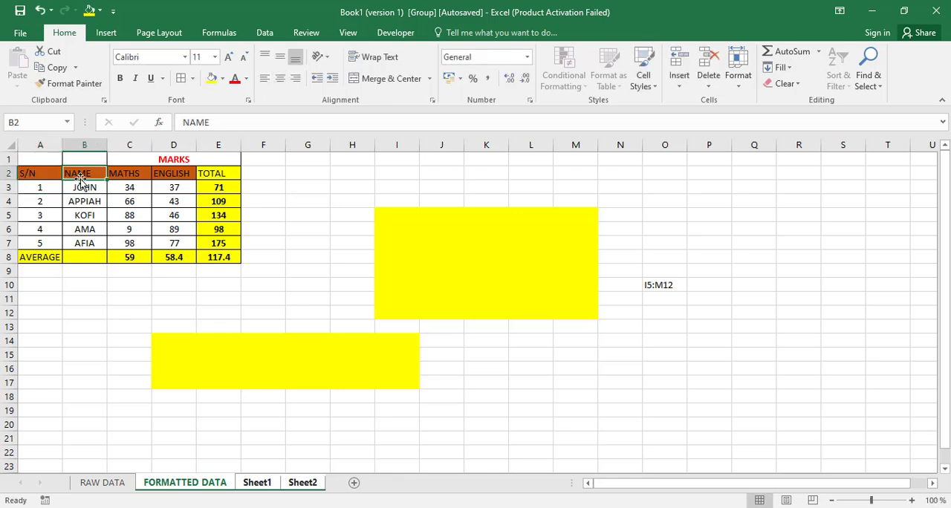
click(244, 126)
key(Return)
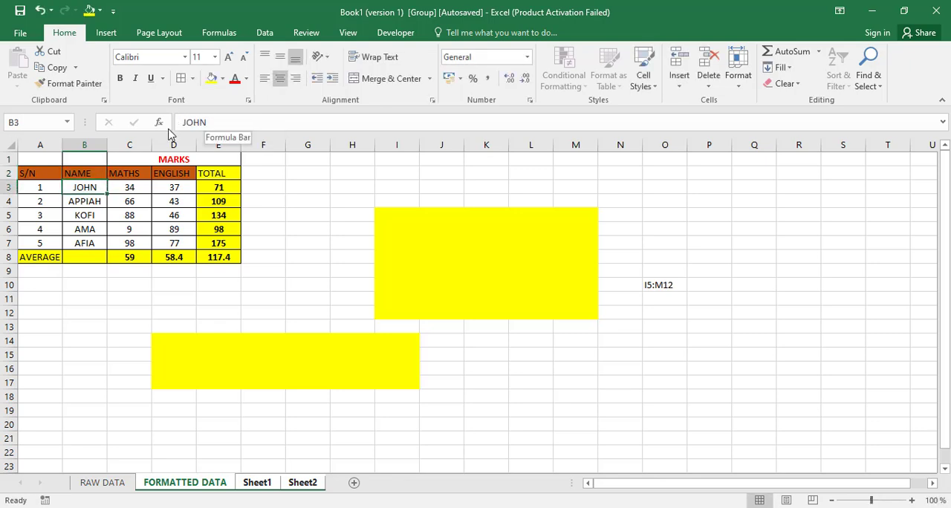
click(129, 174)
click(236, 122)
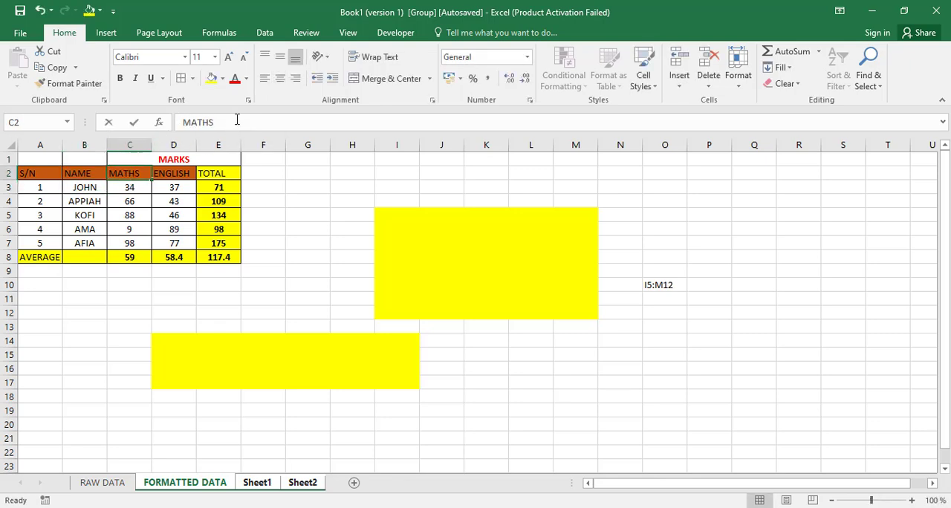
key(Return)
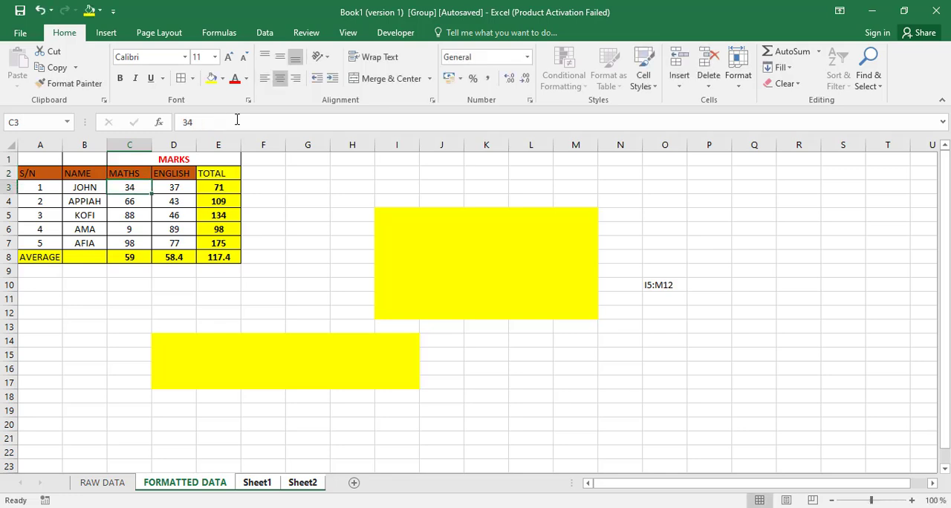
click(159, 172)
click(246, 121)
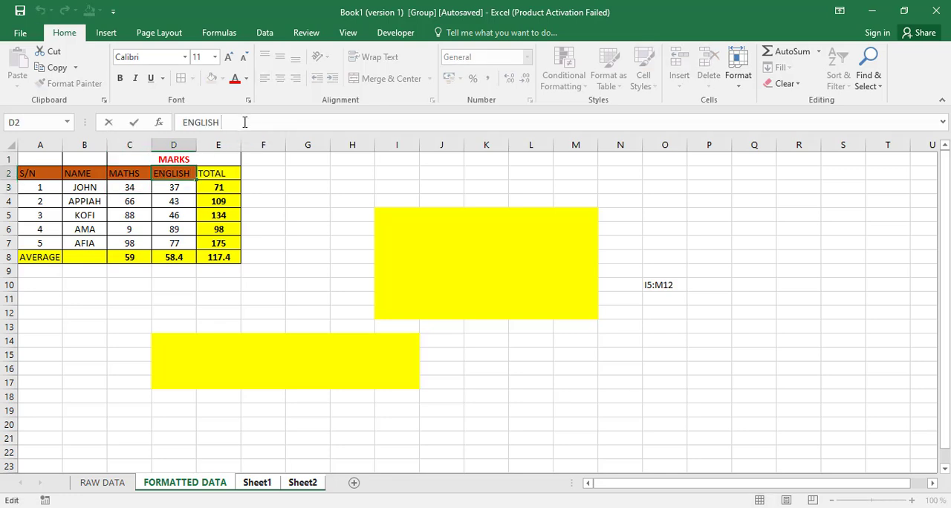
key(Return)
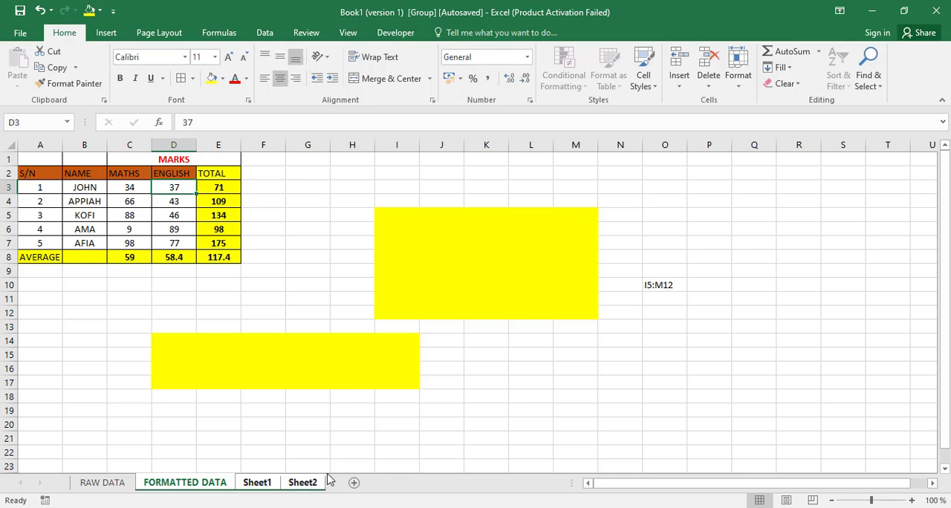
Step: Check the bordered table and headings on Sheet1 and Sheet2, and return to FORMATTED DATA
click(256, 483)
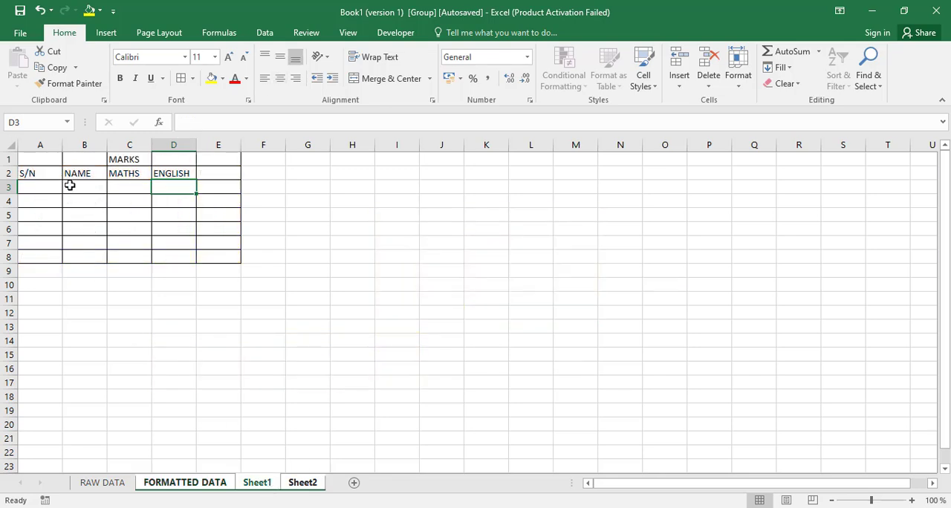
click(305, 484)
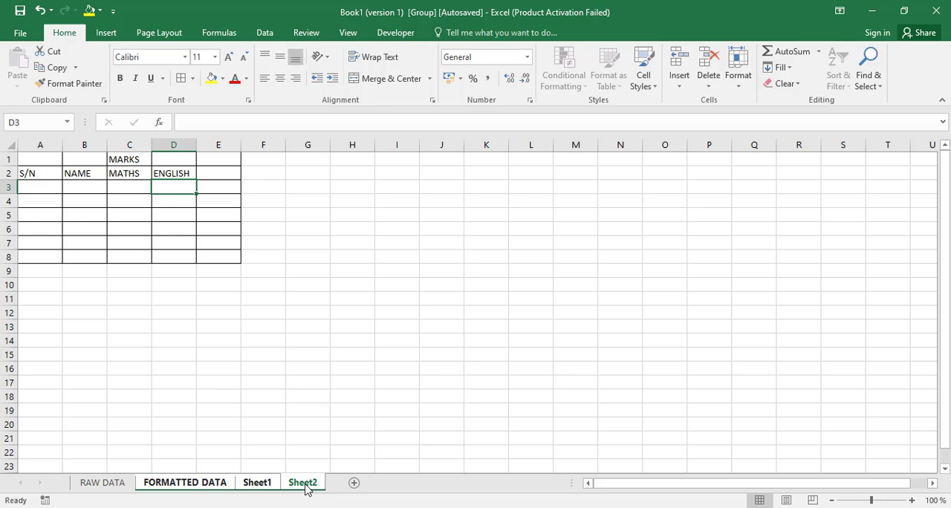
click(205, 489)
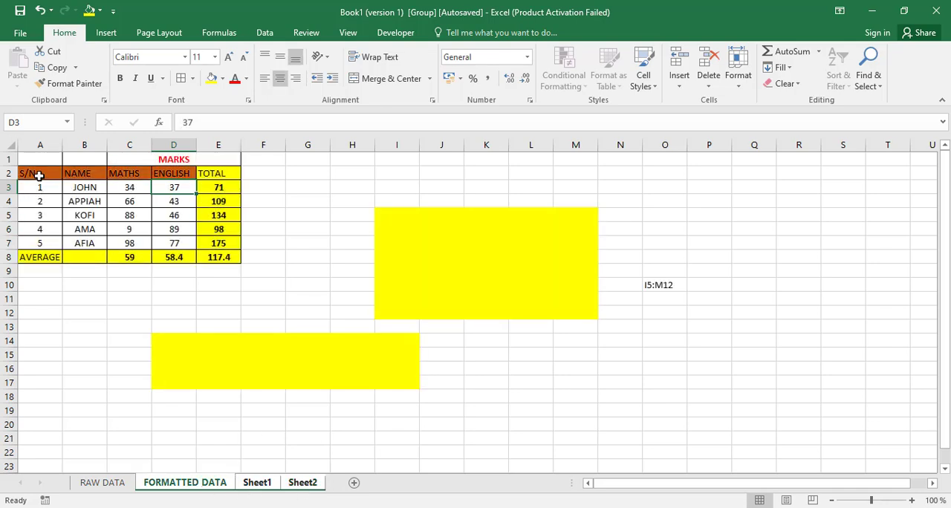
Step: Fill the header cells A2:D2 with light blue on the grouped worksheets and check Sheet1 and Sheet2
drag(39, 174, 173, 173)
click(222, 78)
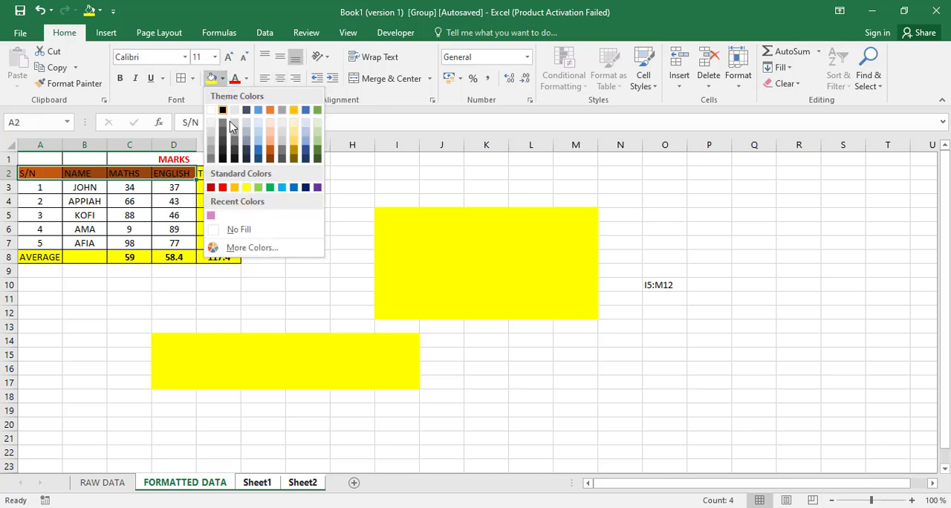
click(282, 188)
click(252, 270)
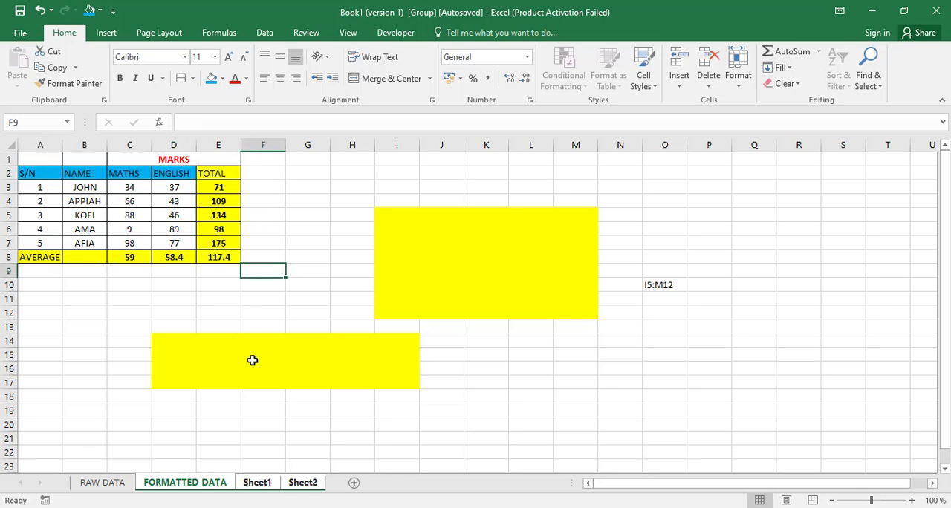
click(253, 483)
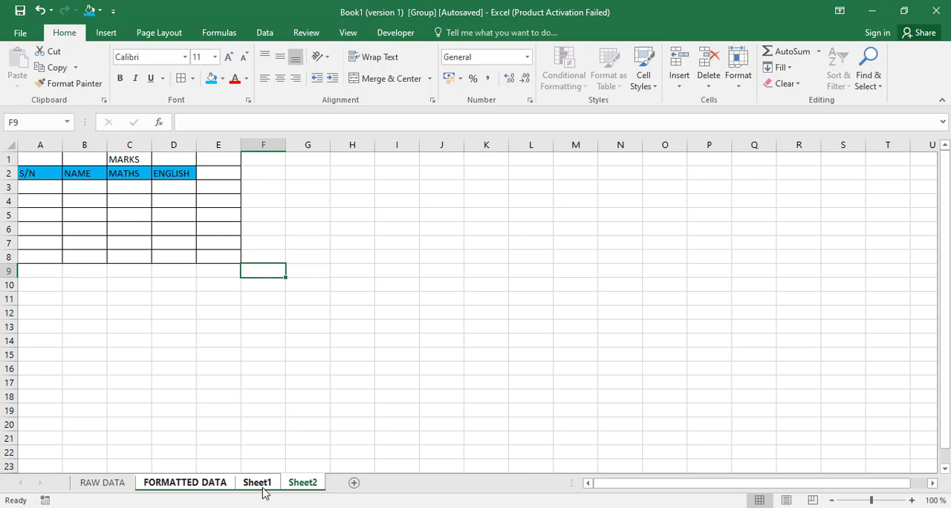
click(195, 483)
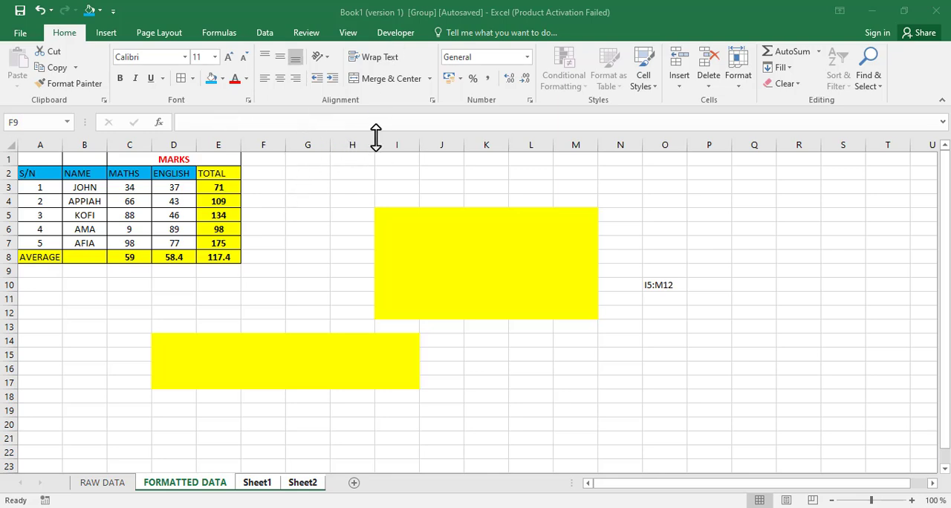
Step: Insert a new column before column I on the grouped worksheets
click(400, 144)
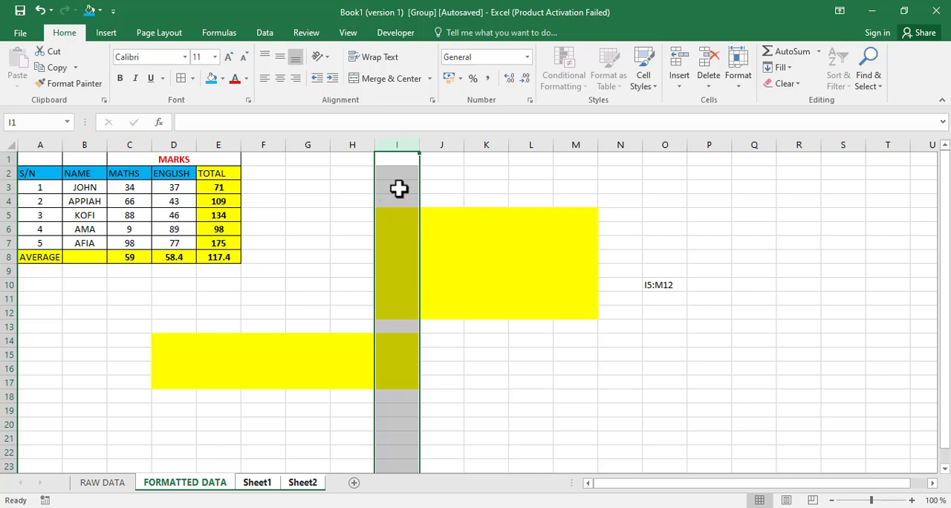
right_click(401, 145)
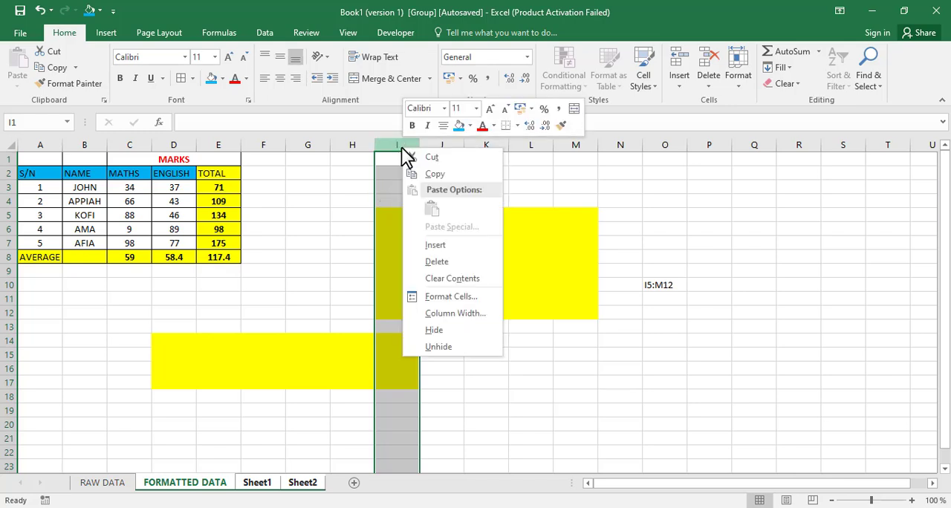
click(441, 246)
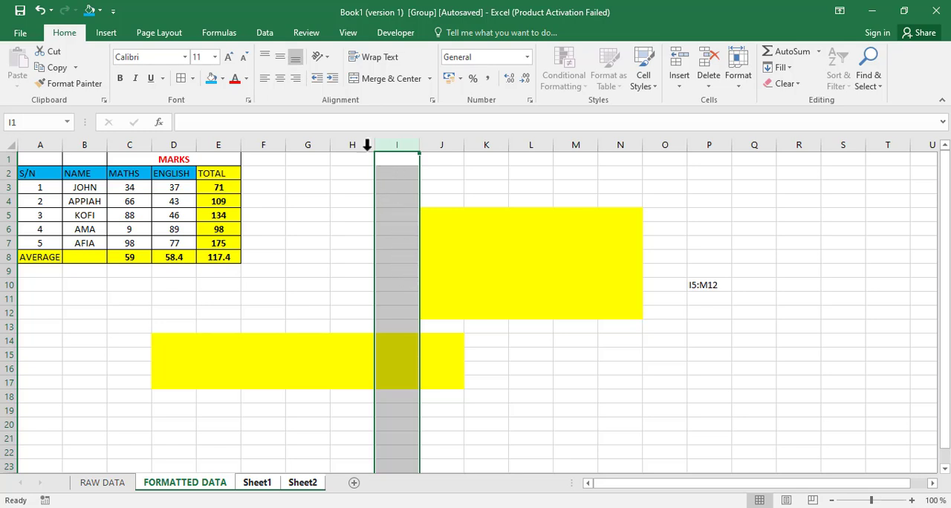
Step: Insert two new columns before column K on the grouped worksheets
click(488, 144)
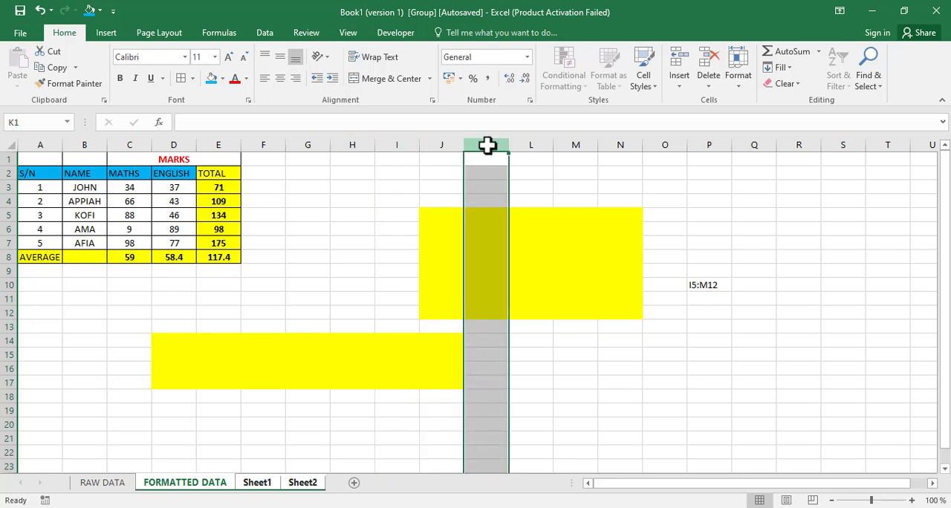
right_click(489, 148)
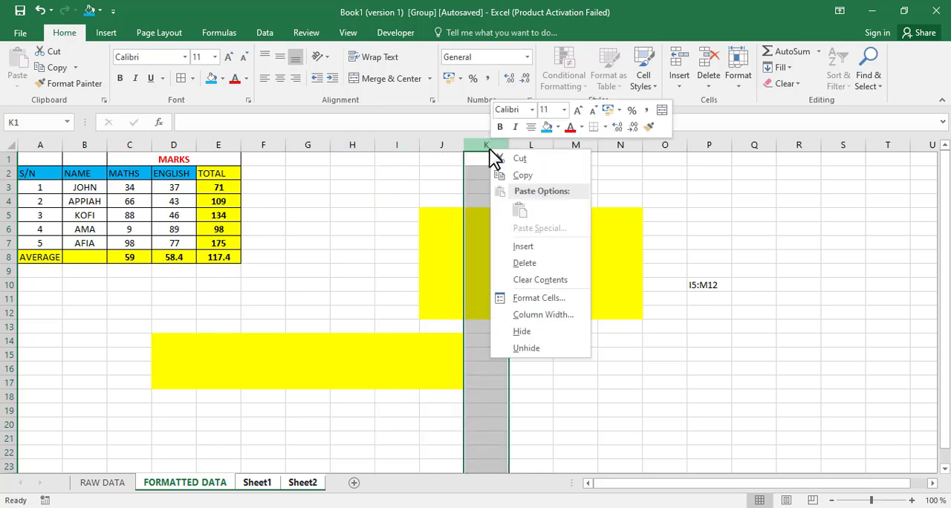
click(535, 251)
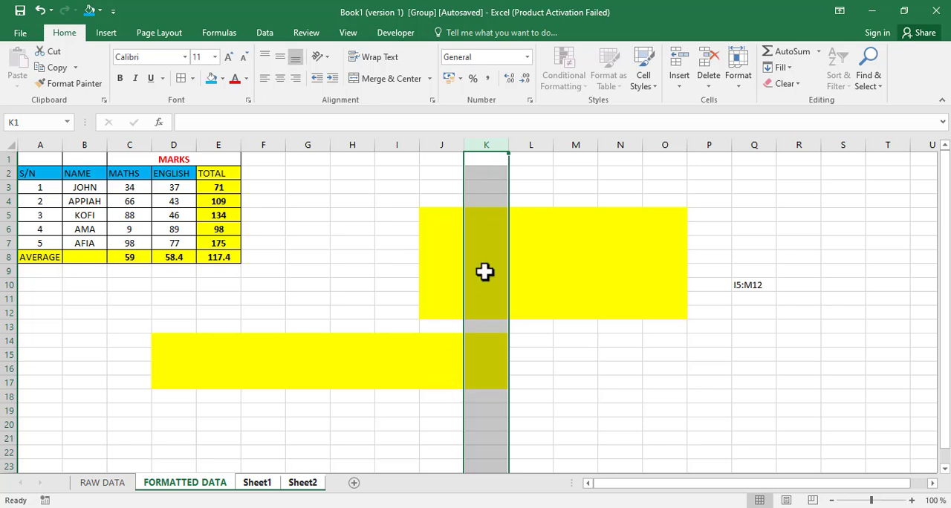
click(98, 34)
click(74, 34)
click(680, 89)
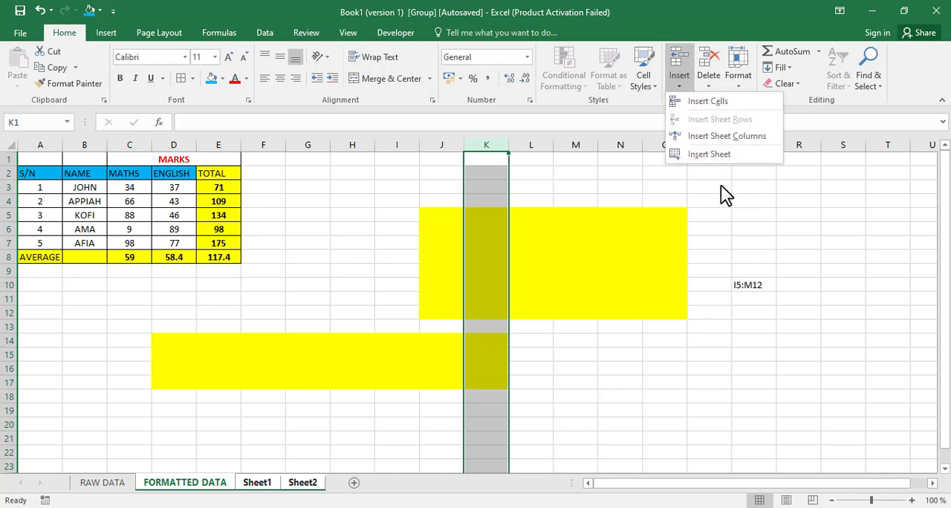
click(710, 104)
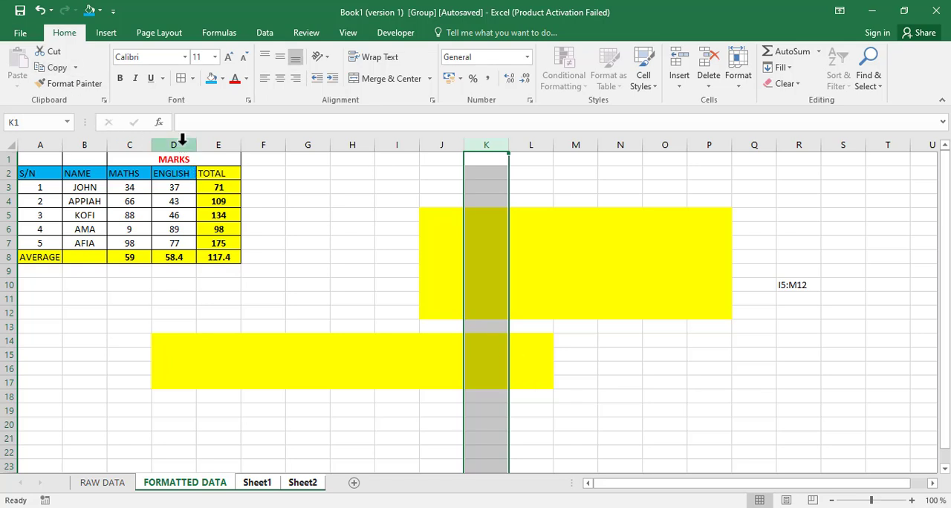
Step: Insert a new column before the ENGLISH column on the grouped worksheets and undo the insertion
click(182, 138)
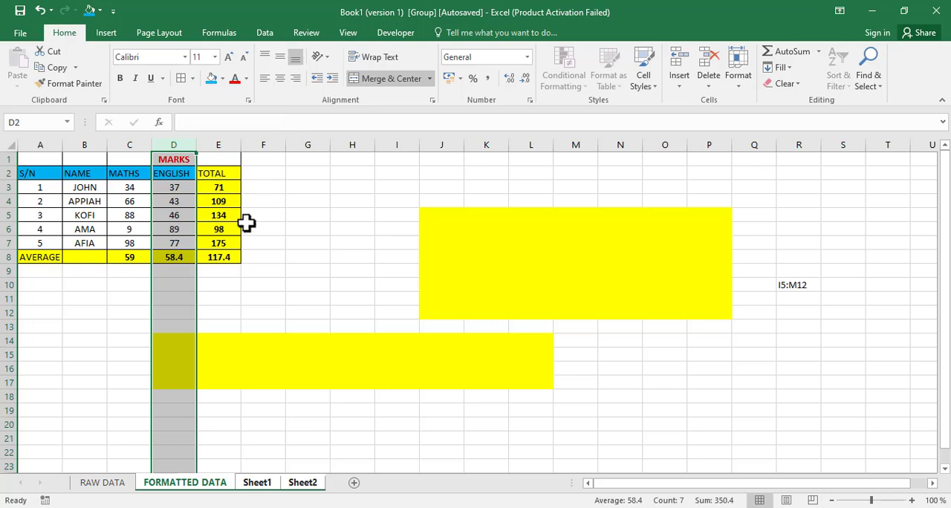
click(681, 85)
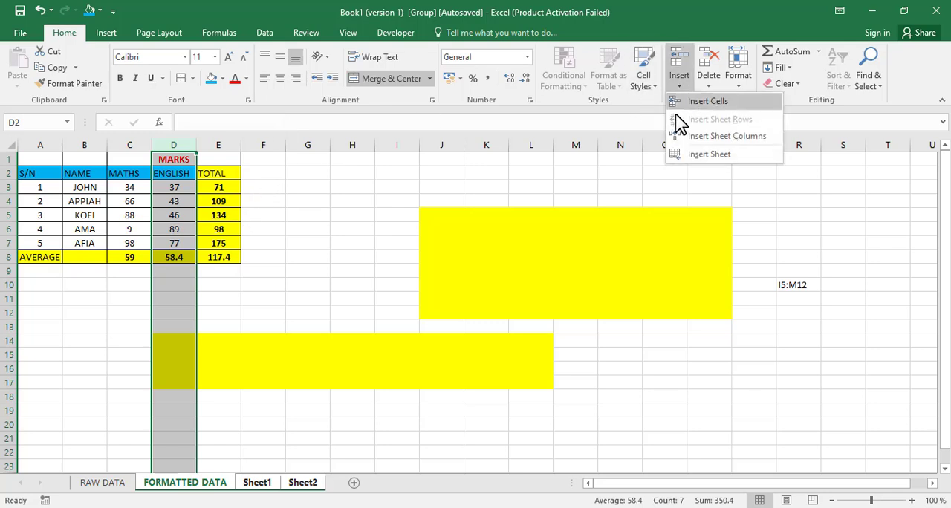
click(707, 100)
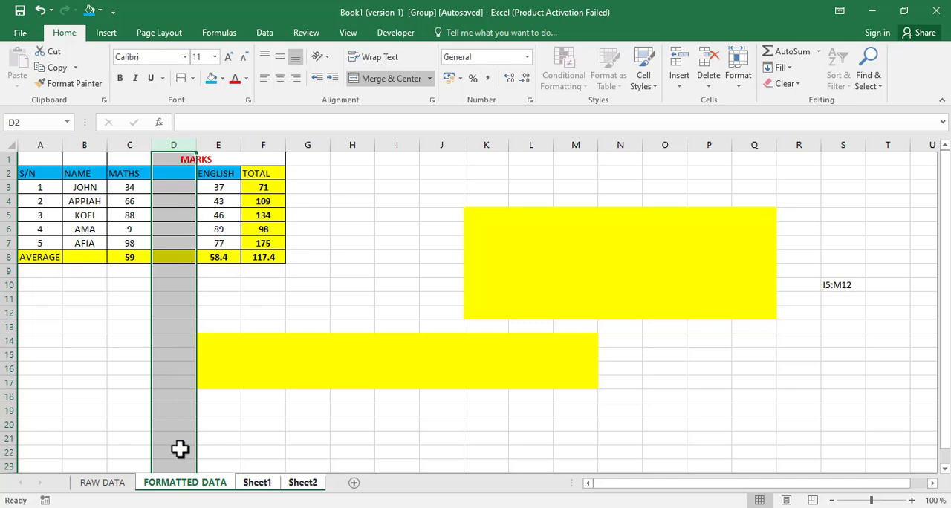
drag(181, 200, 179, 173)
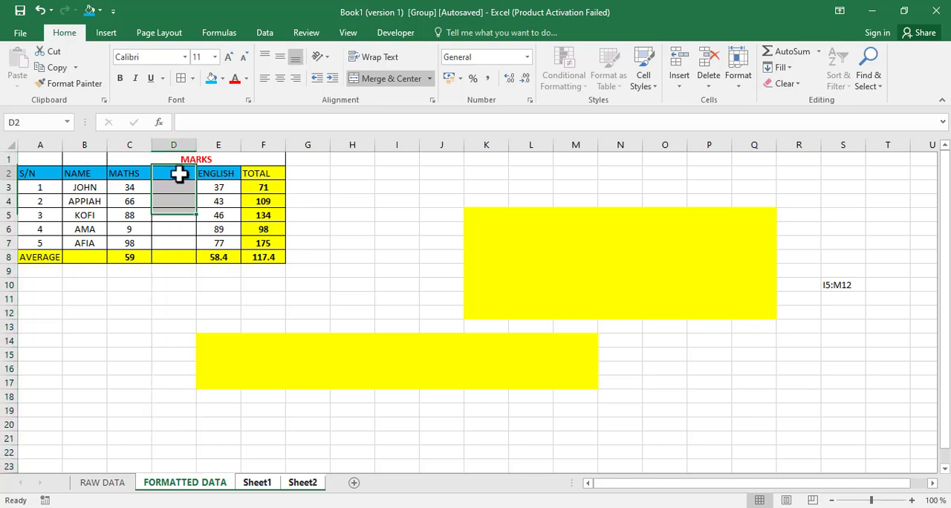
click(179, 173)
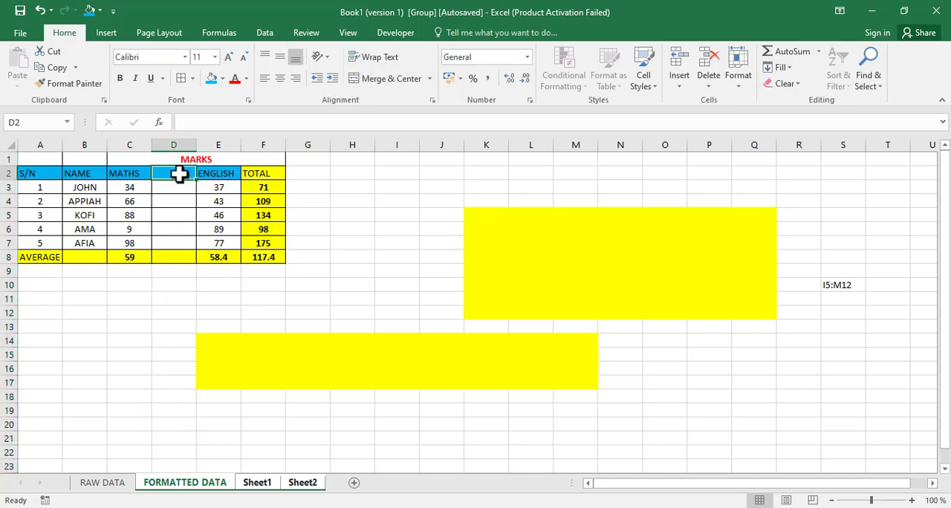
key(ctrl+z)
click(179, 173)
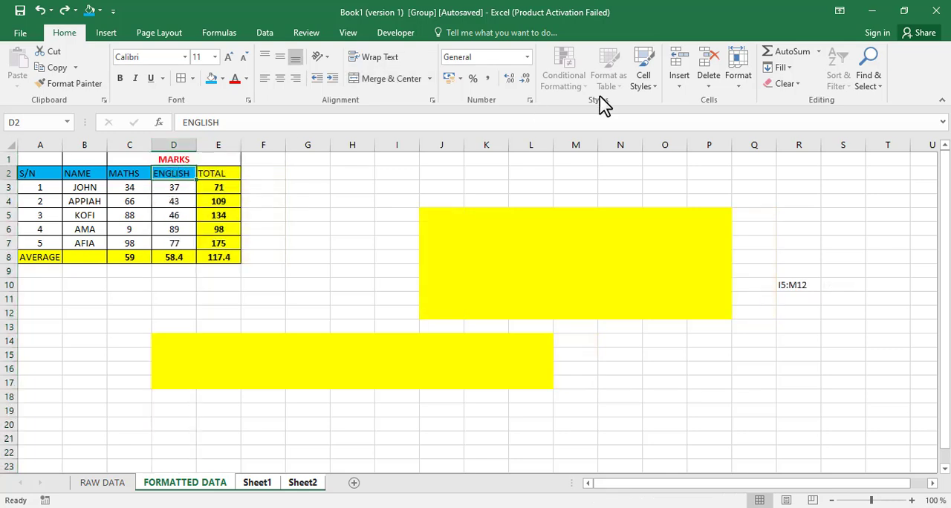
Step: Insert an entire row above the heading row from cell D2 and undo the insertion
click(680, 85)
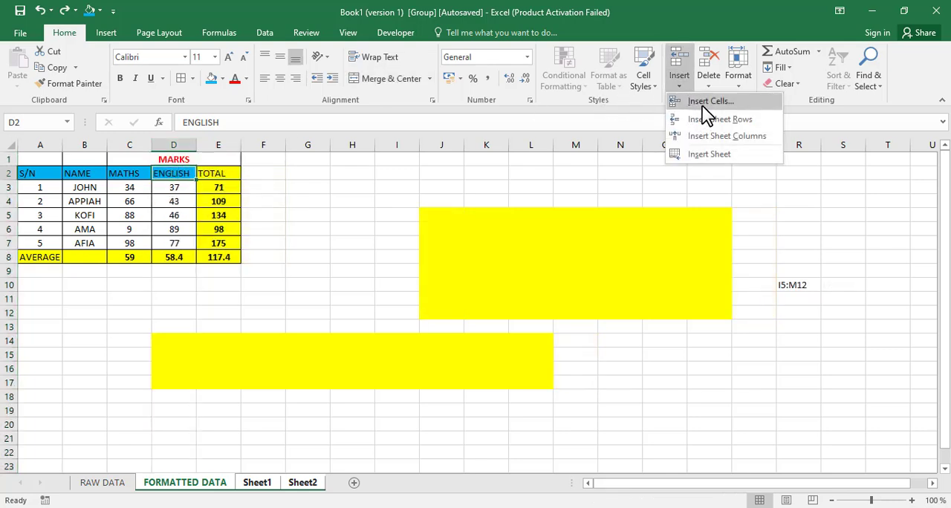
click(707, 104)
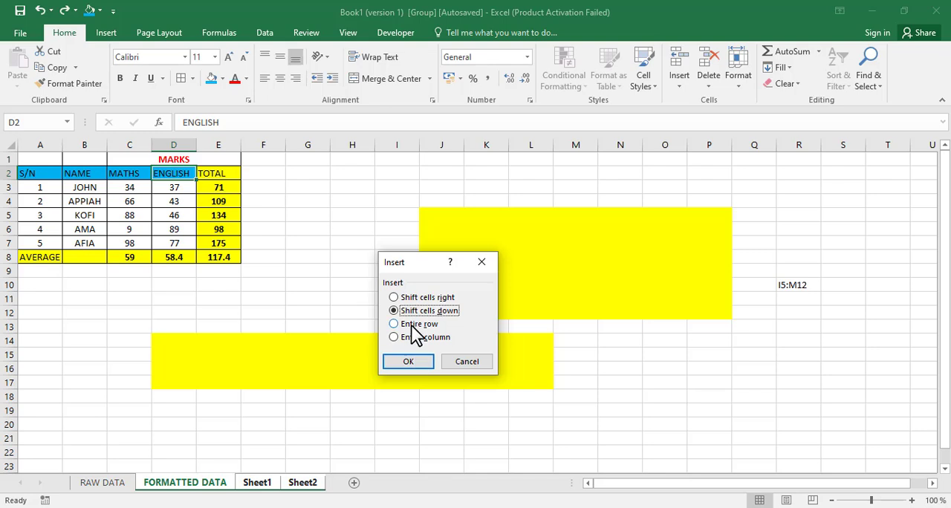
click(413, 325)
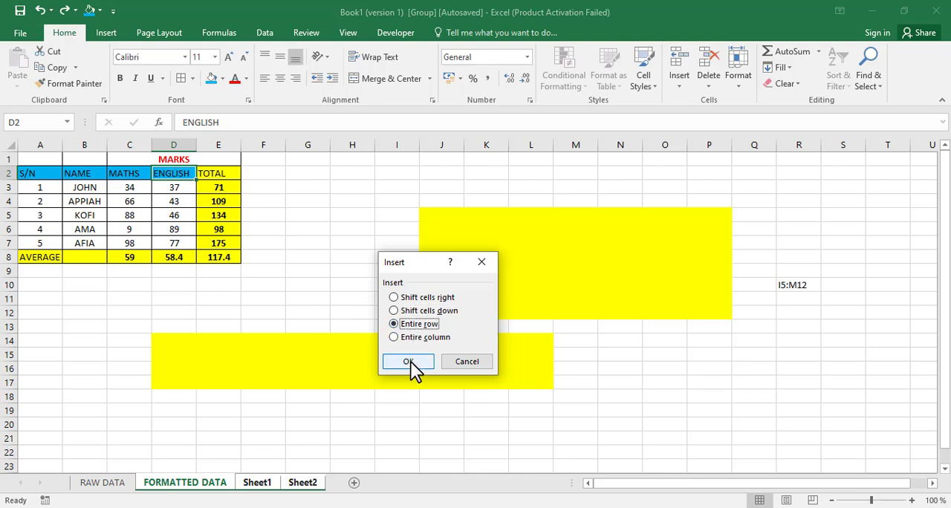
click(411, 361)
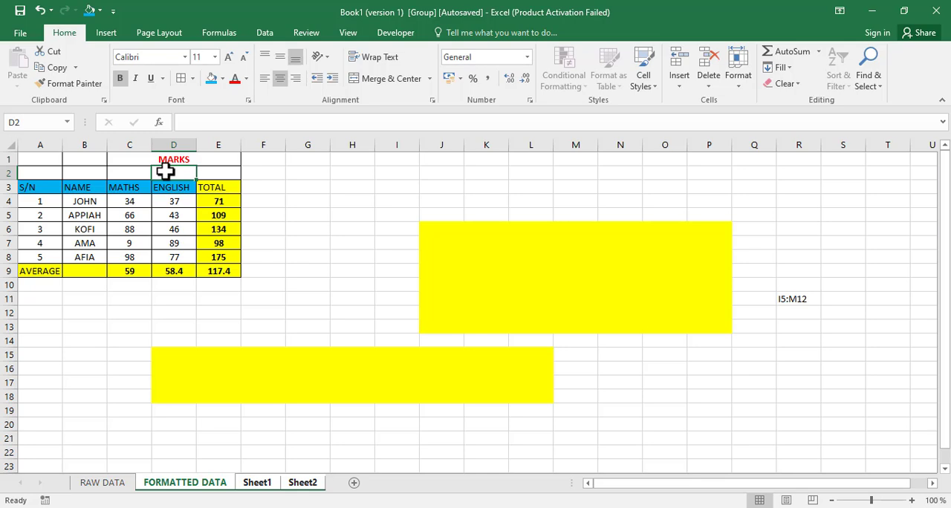
key(ctrl+z)
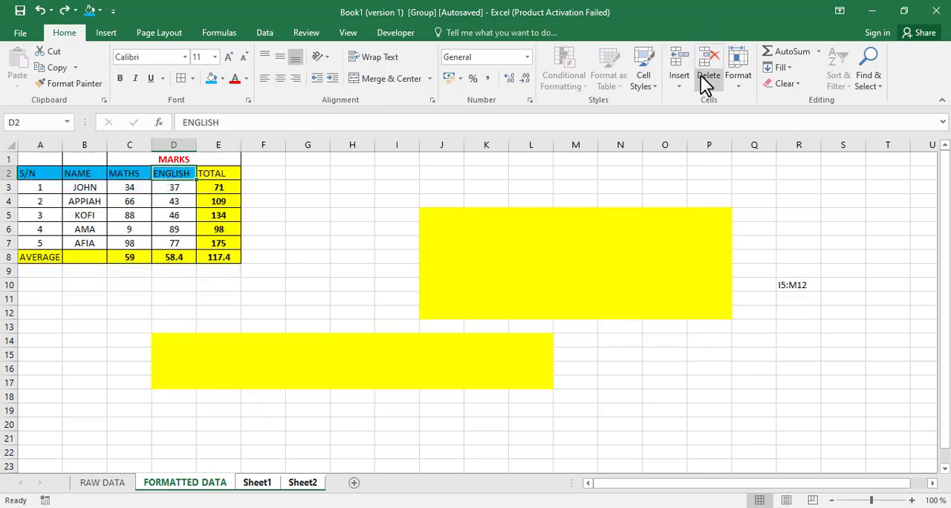
Step: Insert an entire column from cell D2 using the Insert Cells options and undo it
click(677, 88)
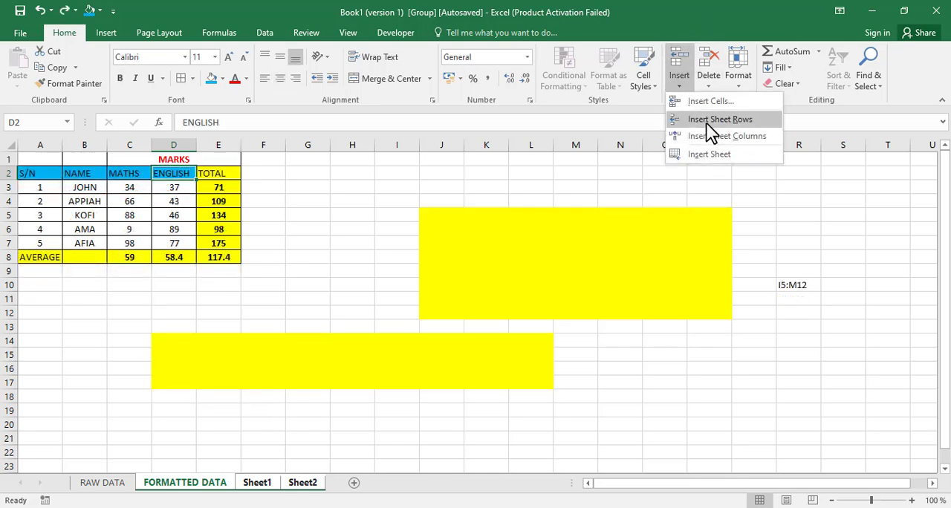
click(707, 103)
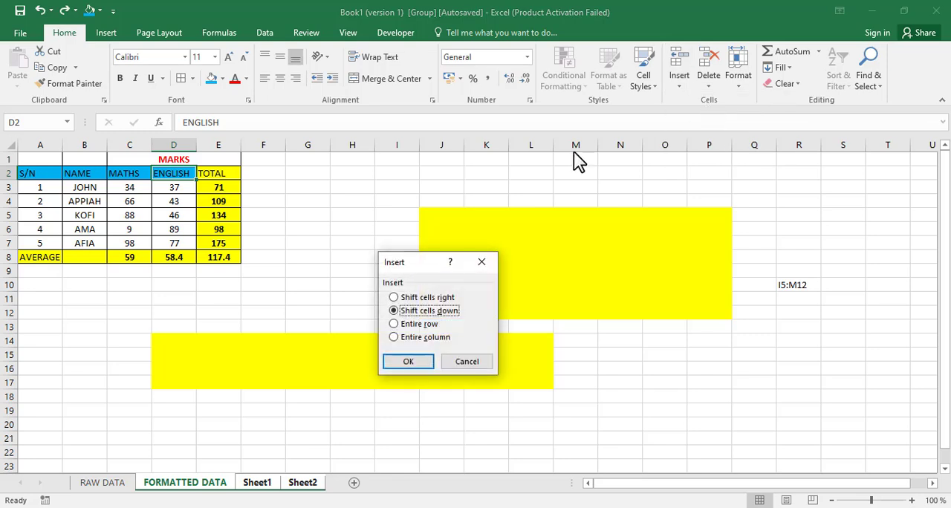
click(409, 339)
click(395, 363)
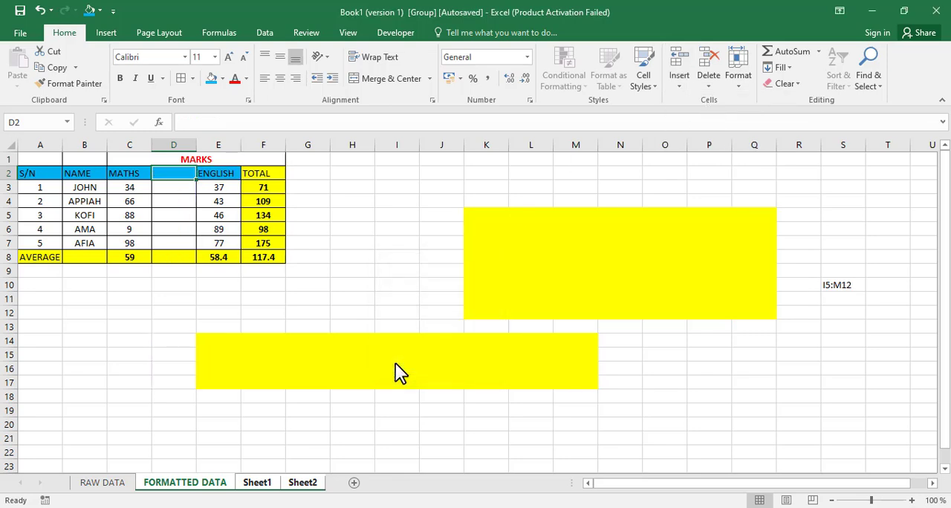
Step: Insert a cell at D2 with the existing cells shifted right, and undo the insertion
click(685, 83)
click(702, 104)
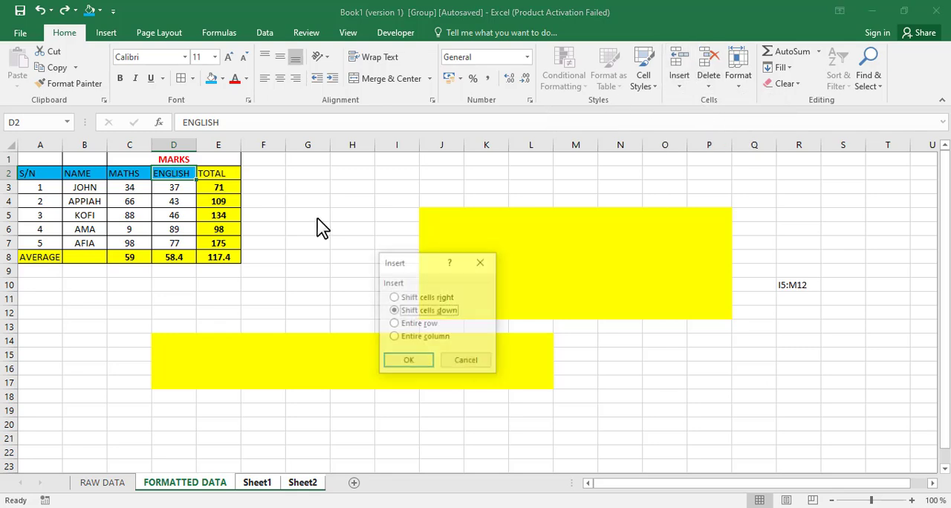
click(427, 299)
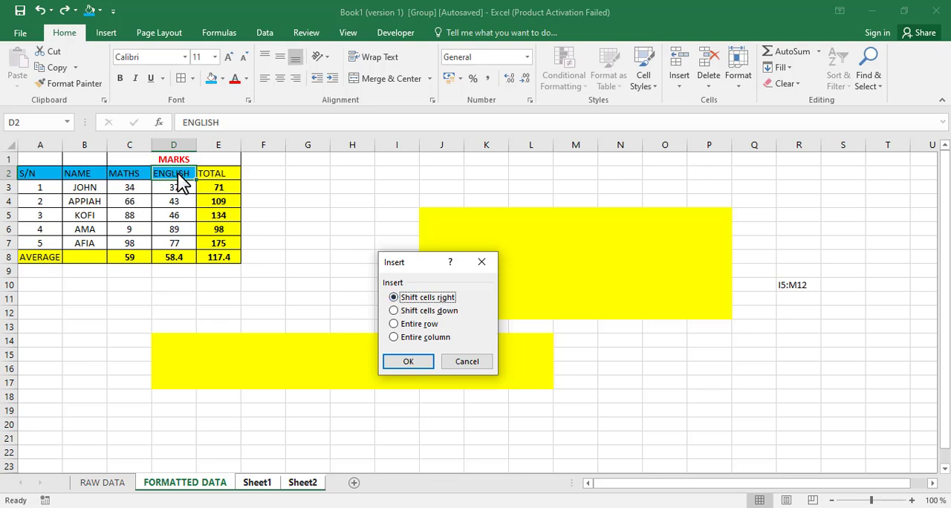
click(420, 364)
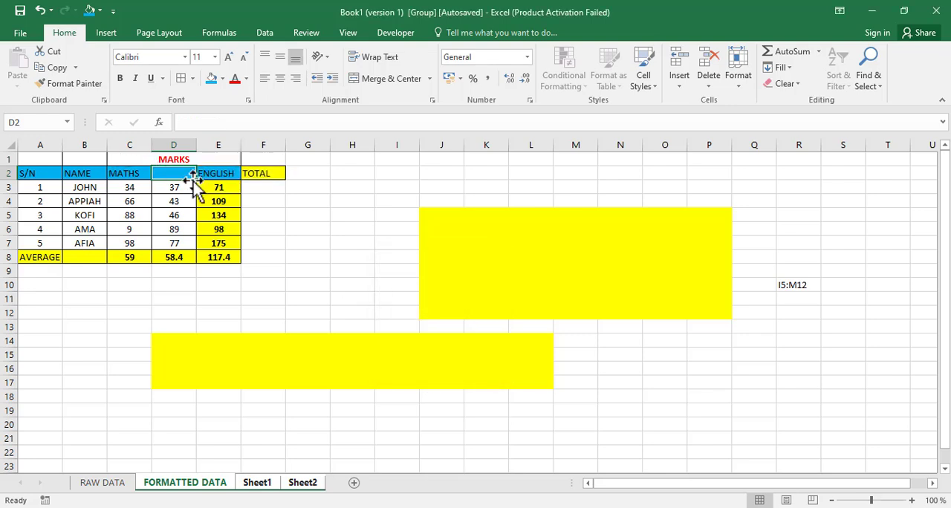
key(ctrl+z)
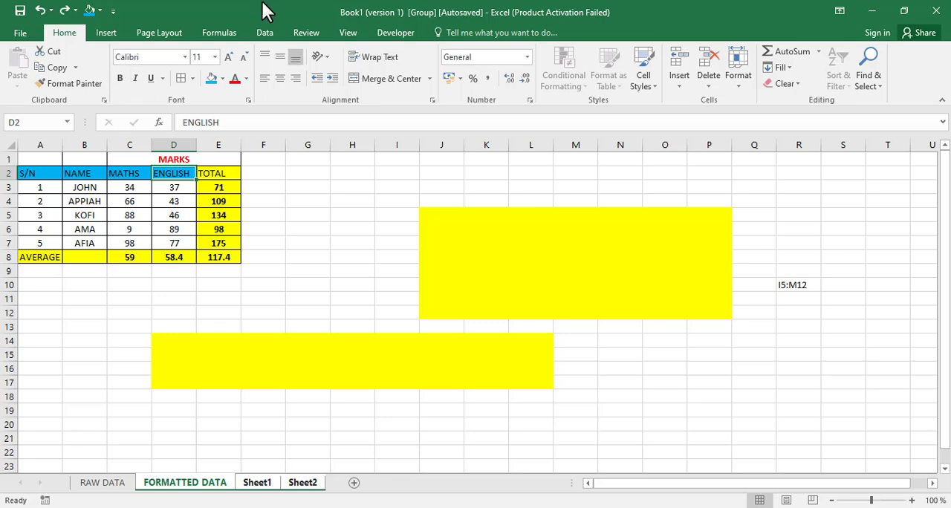
Step: Insert new worksheets before FORMATTED DATA from the grouped selection and look through the added sheets
click(675, 94)
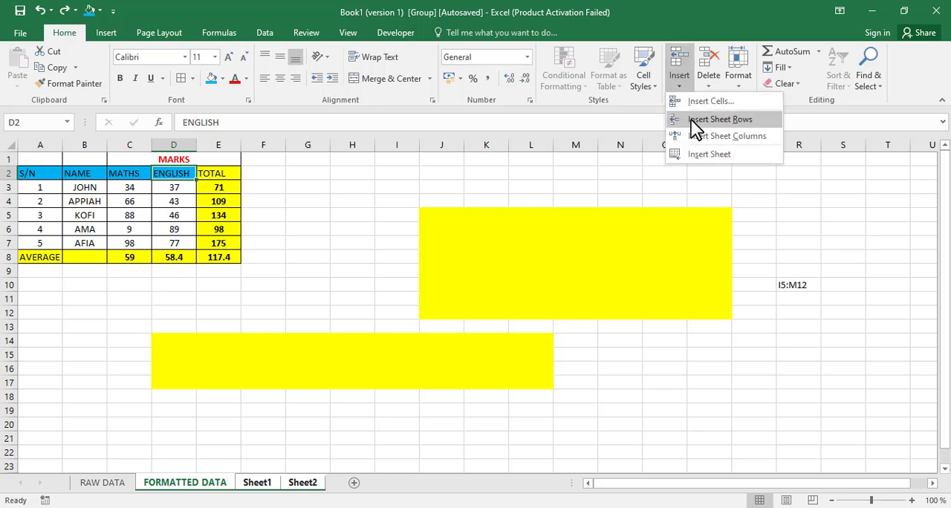
click(719, 157)
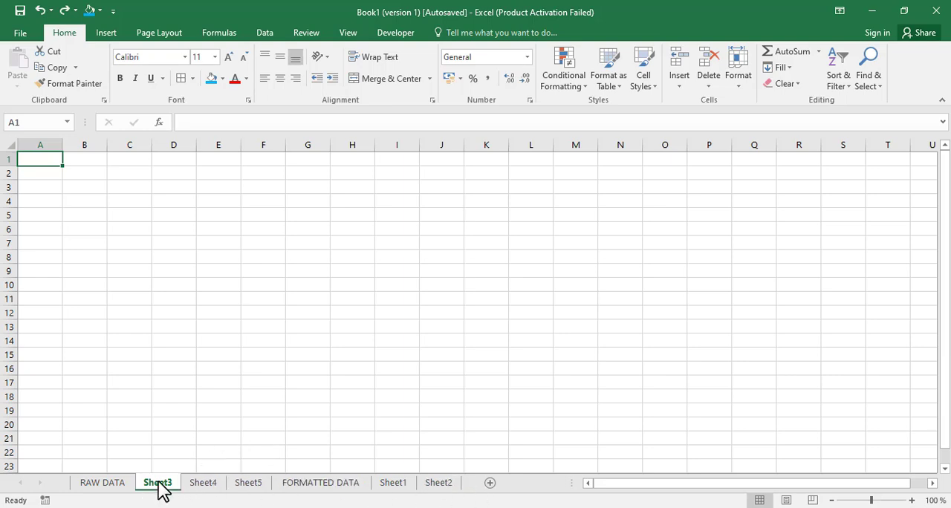
click(200, 485)
click(248, 484)
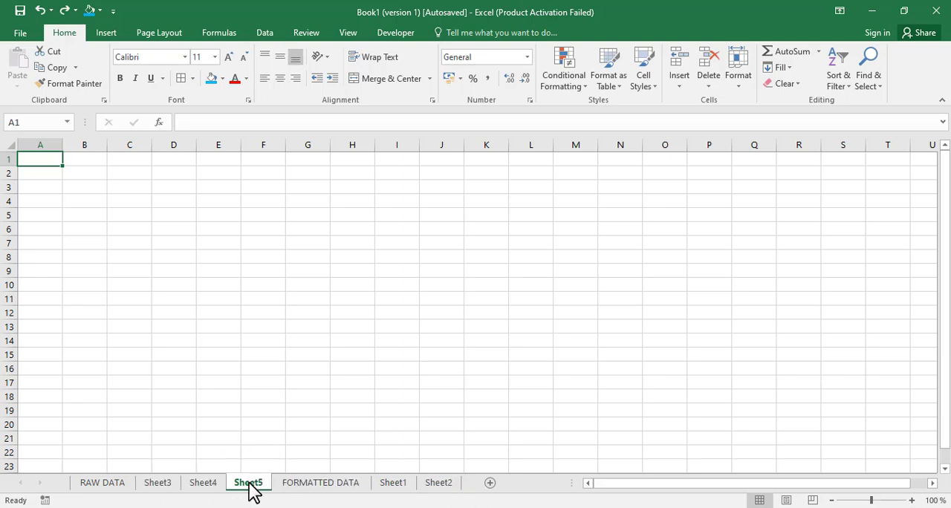
Step: Check the contents of FORMATTED DATA, Sheet1 and Sheet2, and return to FORMATTED DATA
click(334, 486)
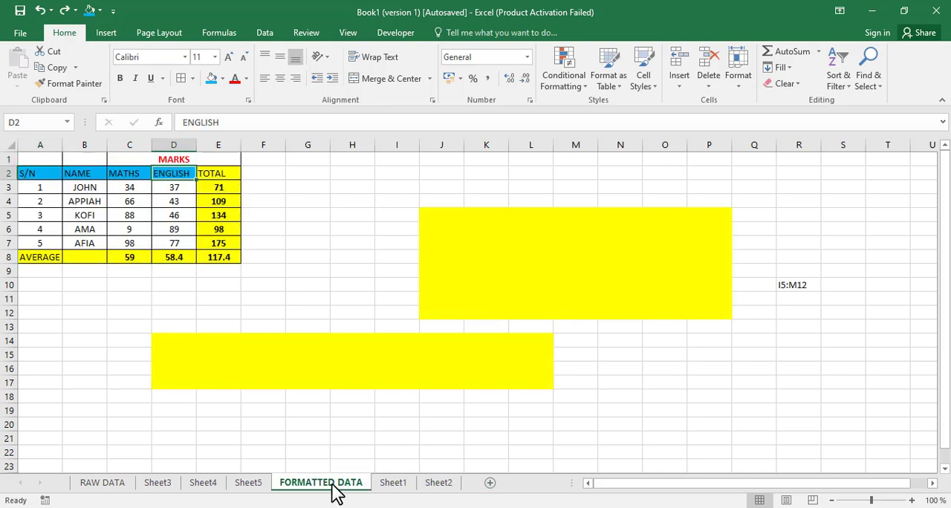
click(409, 487)
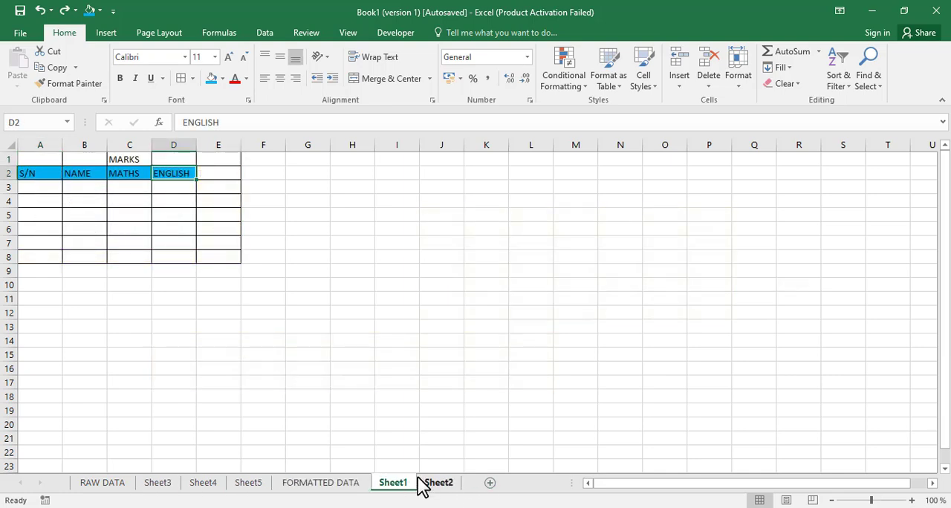
click(446, 484)
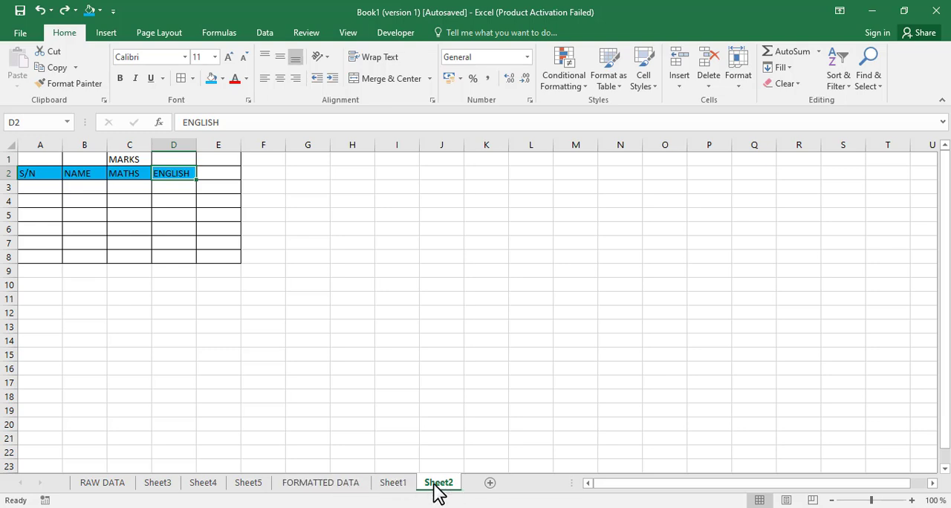
click(312, 490)
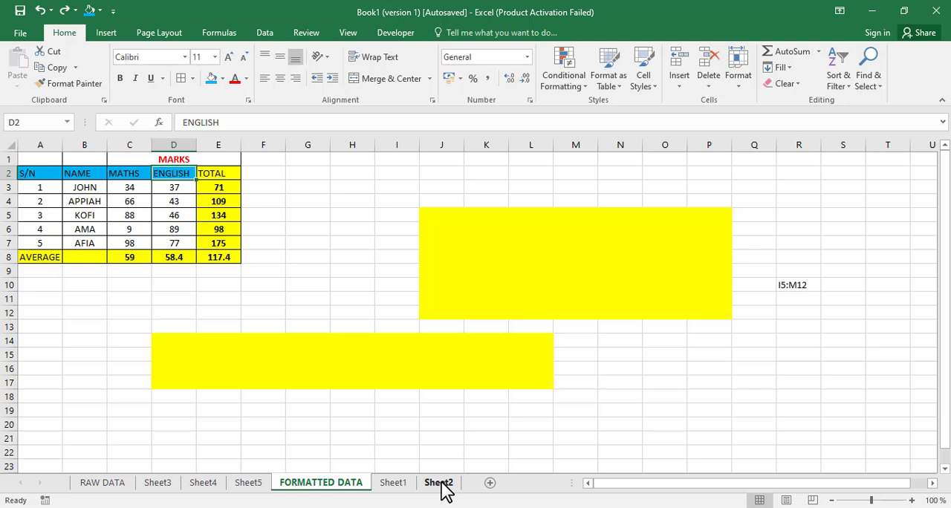
Step: Undo the two column insertions at column K and view the available Delete options
key(ctrl+z)
key(ctrl+minus)
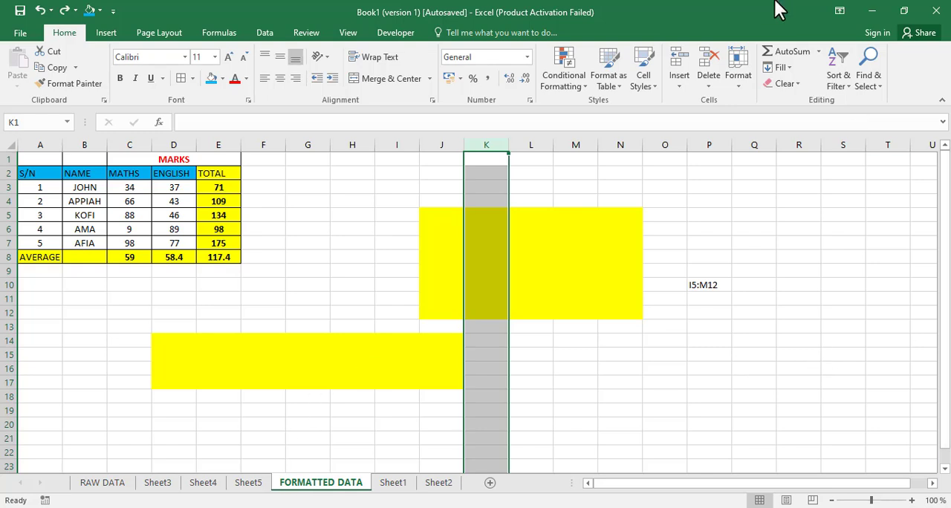
click(715, 93)
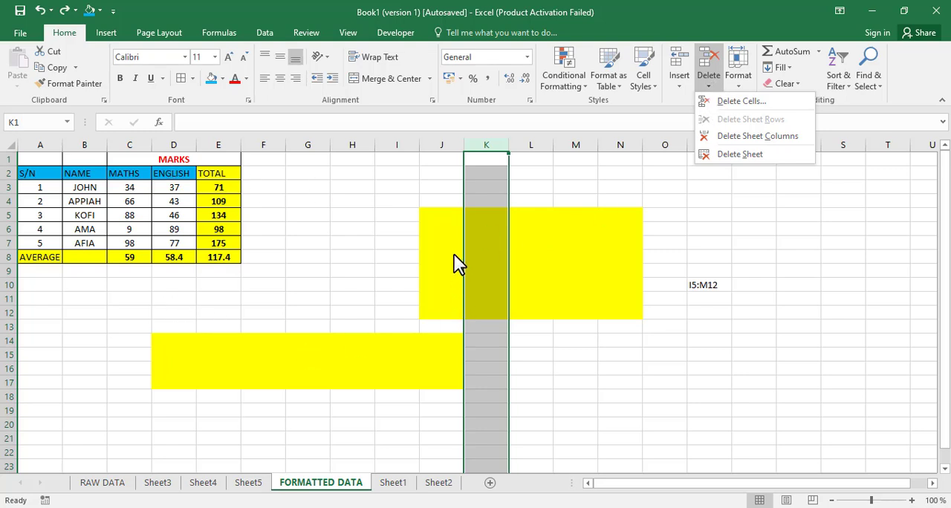
click(398, 253)
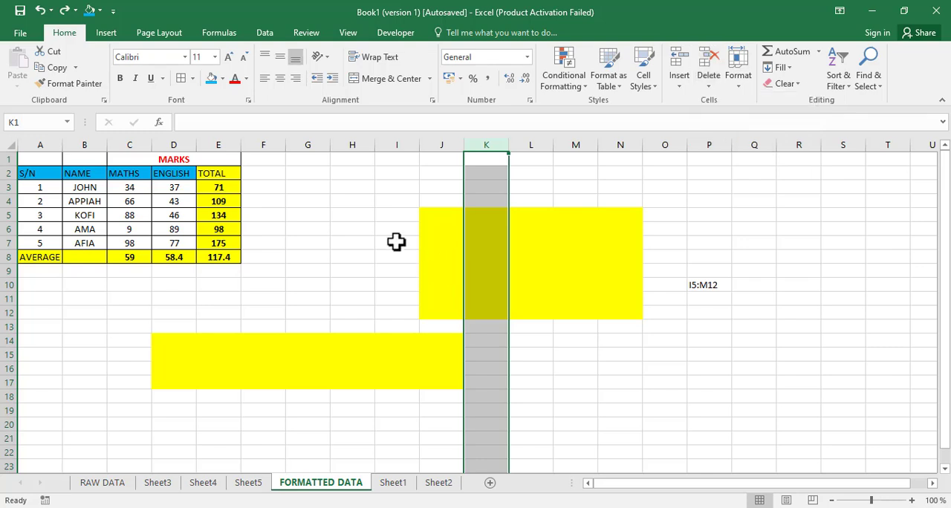
Step: Enter the text JOHRUT ACADEMY in cell H5 of the FORMATTED DATA sheet
click(351, 215)
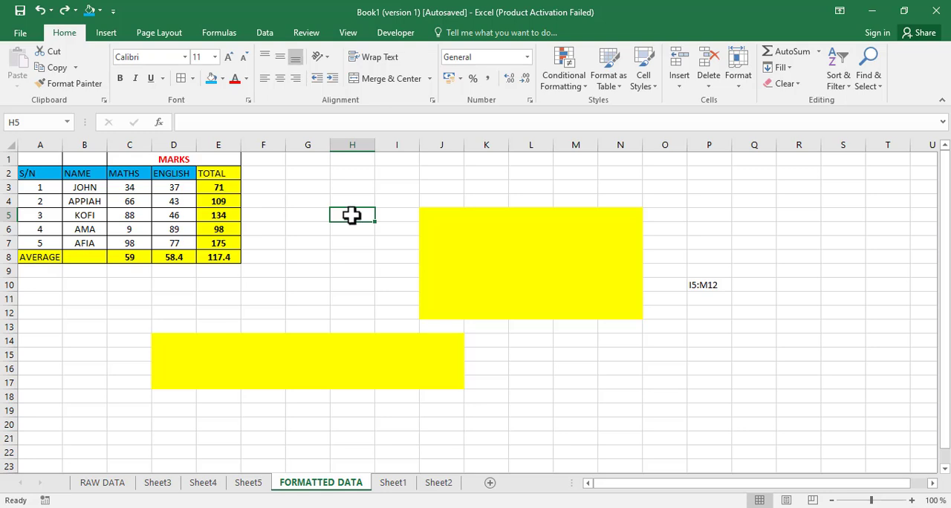
text(JOHRUT ACA)
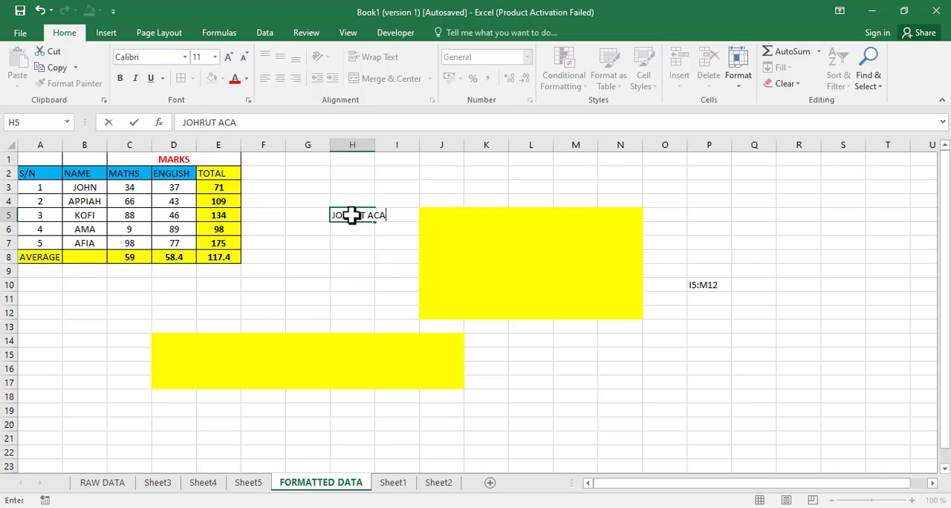
text(DEMY)
key(Return)
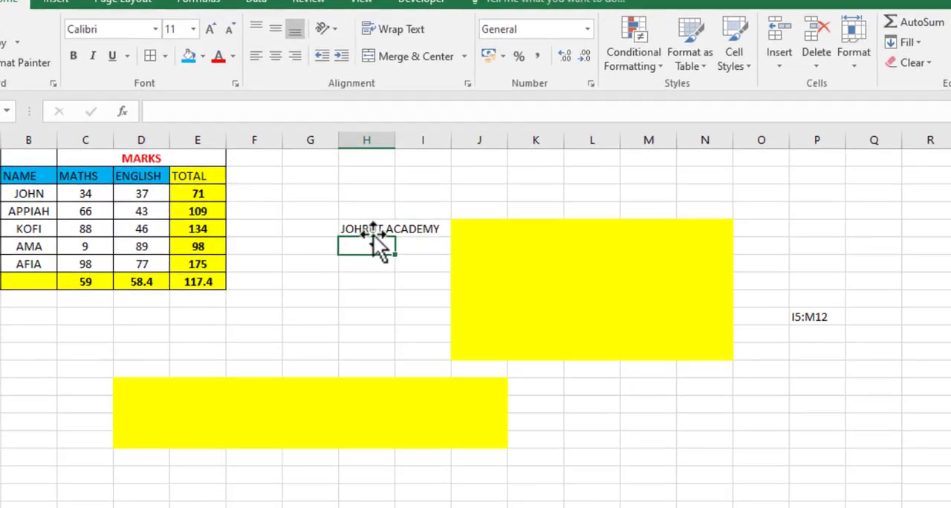
Step: Resize column H wider and narrower by hand, and autofit its width to the text in H5
click(373, 232)
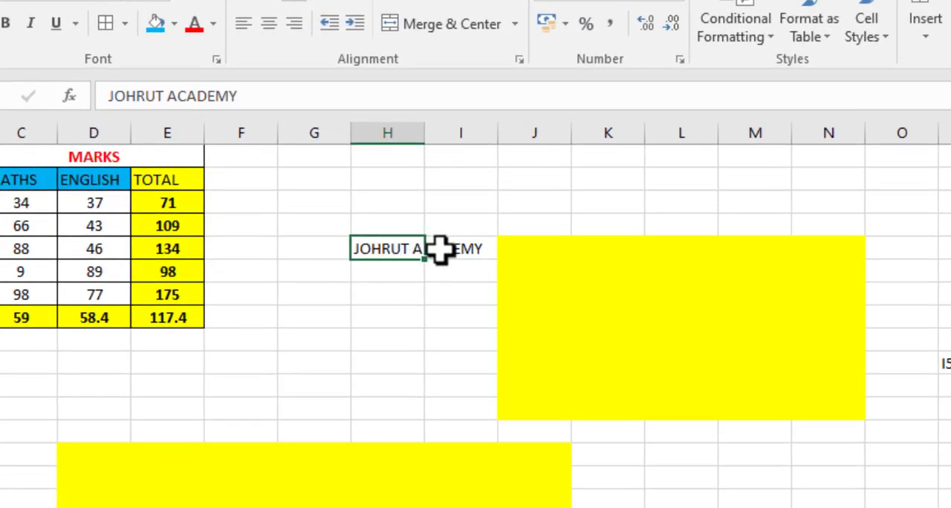
click(387, 132)
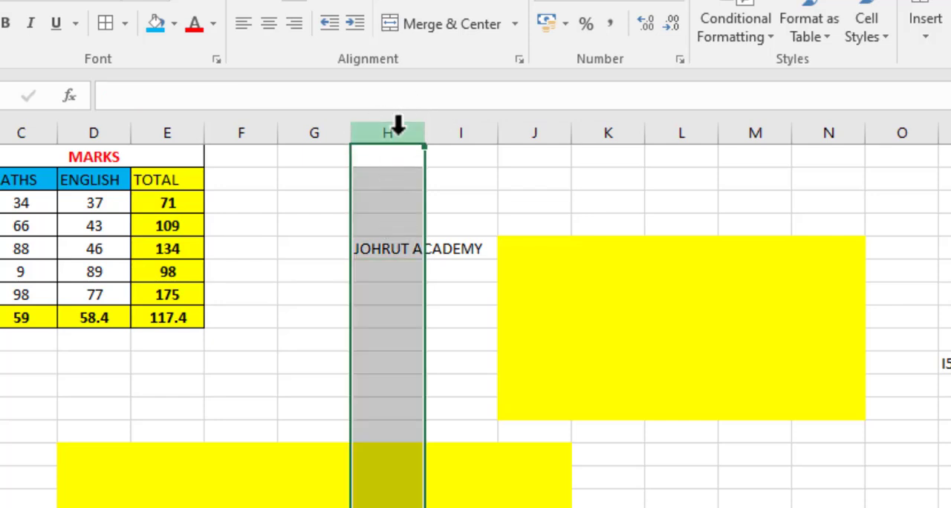
click(393, 251)
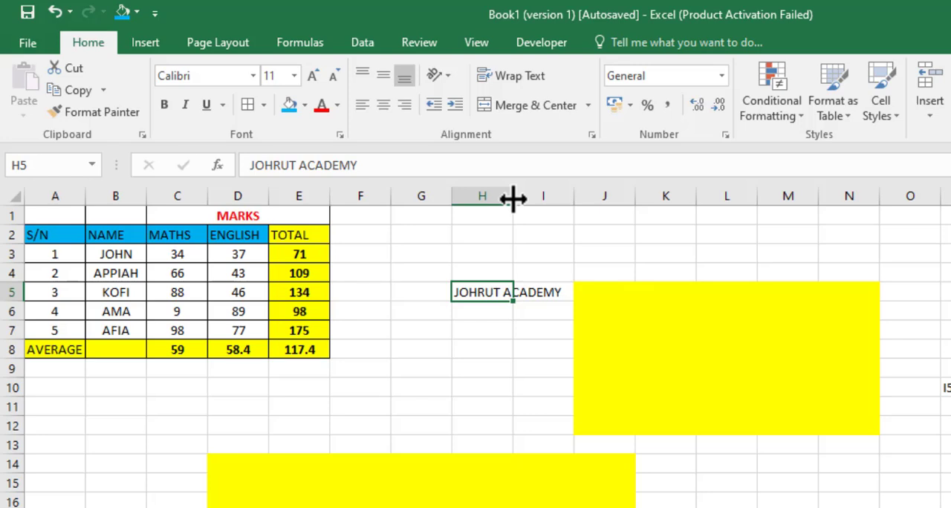
drag(513, 198, 571, 204)
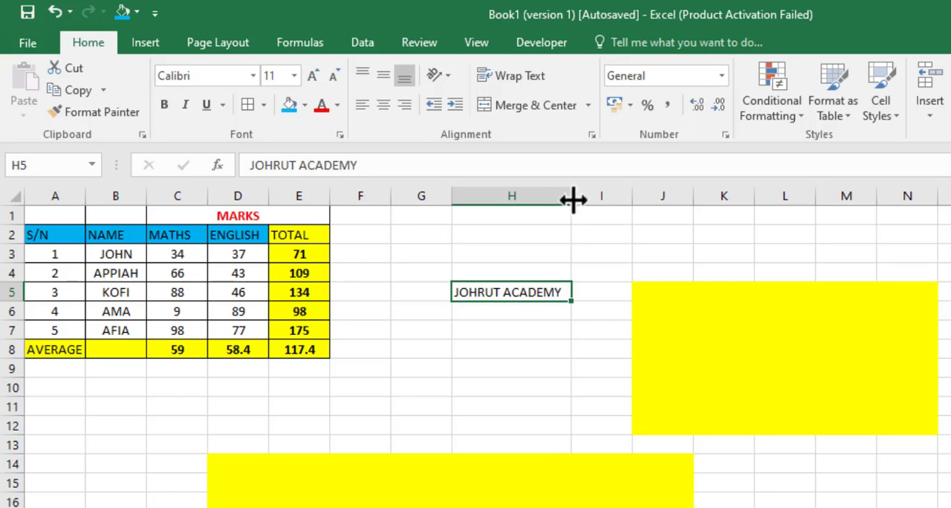
drag(569, 197, 532, 195)
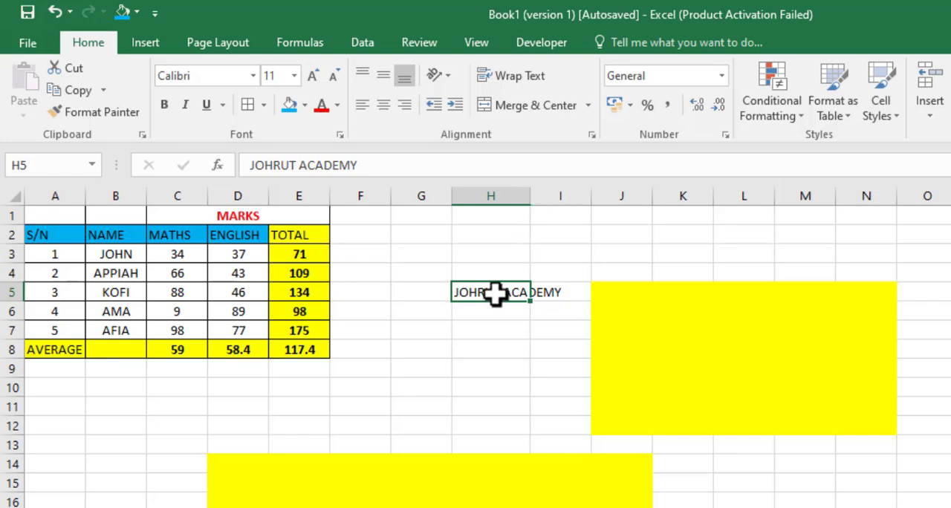
double_click(528, 199)
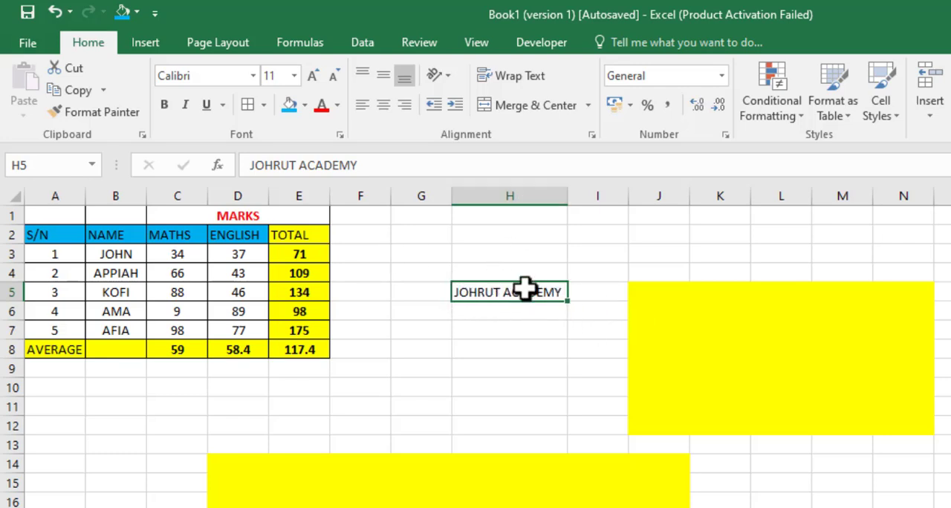
Step: Extend the text in H5 to JOHRUT ACADEMY IS MY ACADEMY and autofit column H to it
click(433, 169)
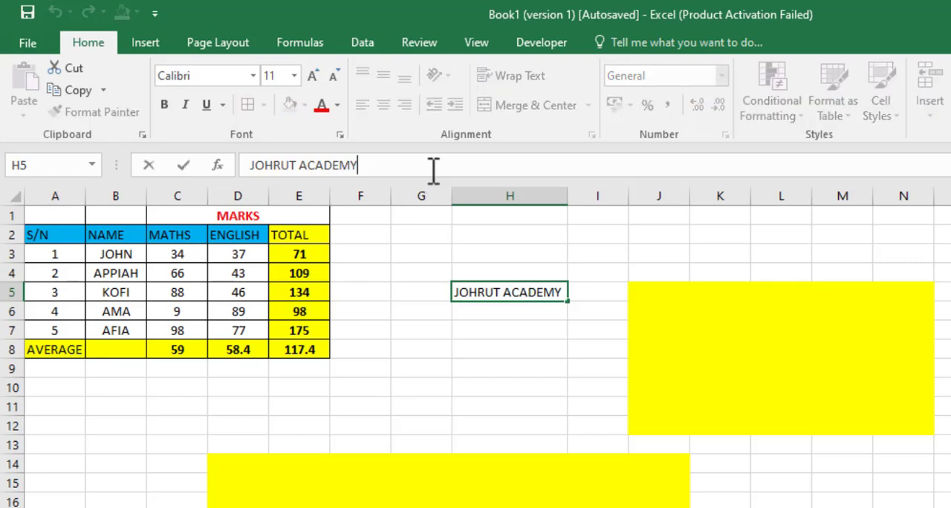
text(IN)
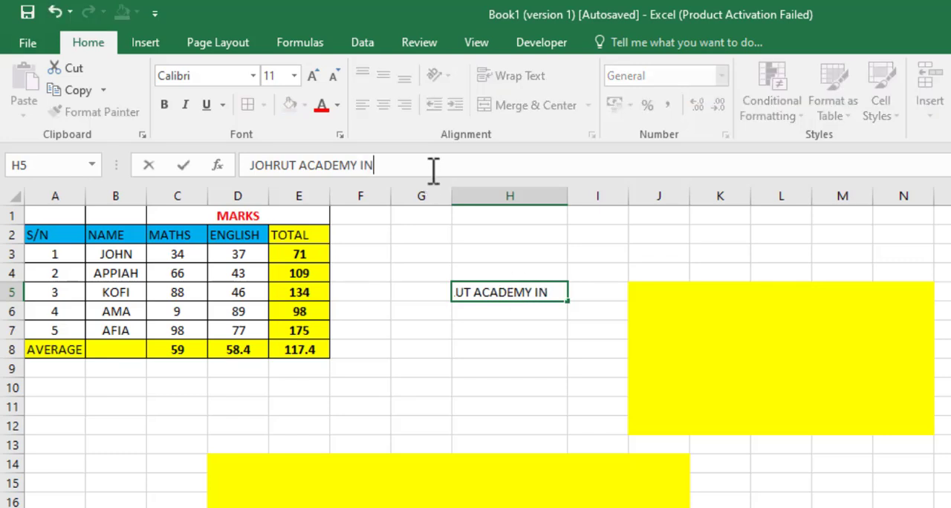
key(BackSpace)
text(S MY )
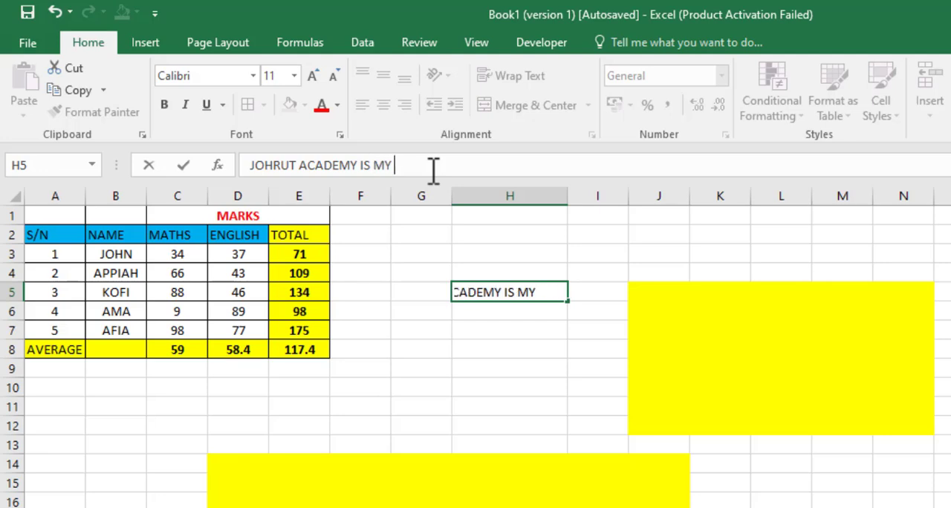
text(ACADEMY)
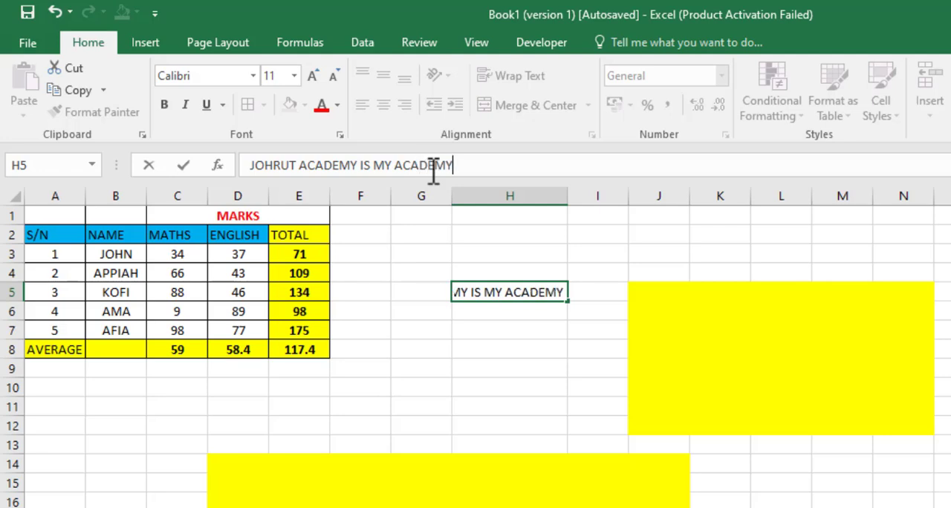
key(Return)
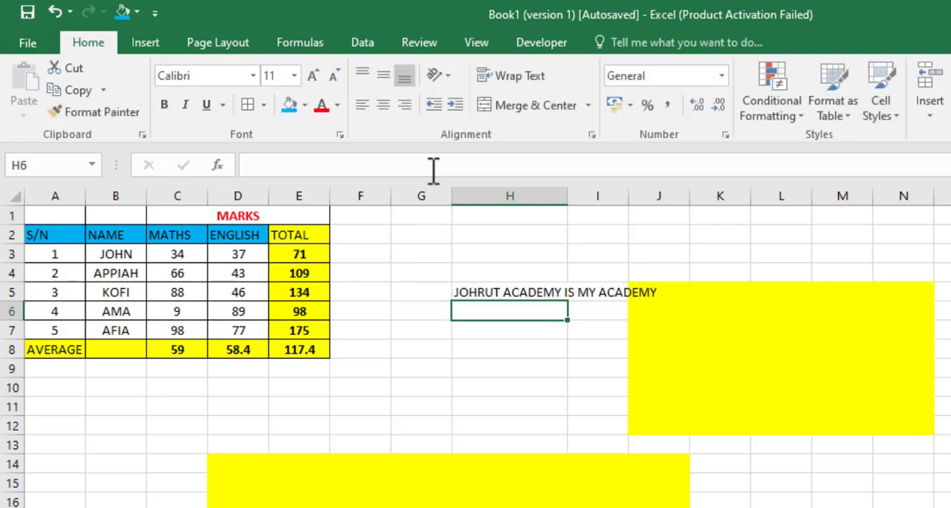
double_click(567, 196)
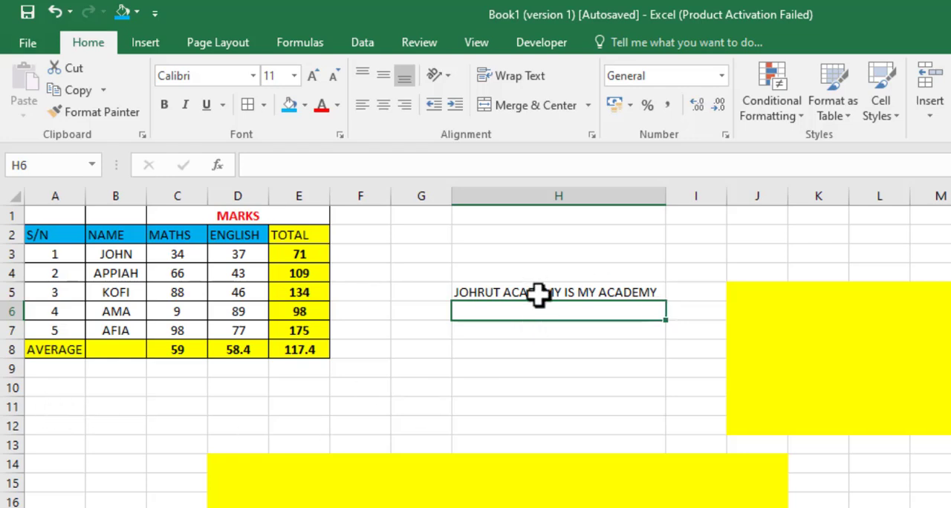
Step: Copy the text of H5 into A10 and wrap it within the cell
click(541, 294)
key(ctrl+c)
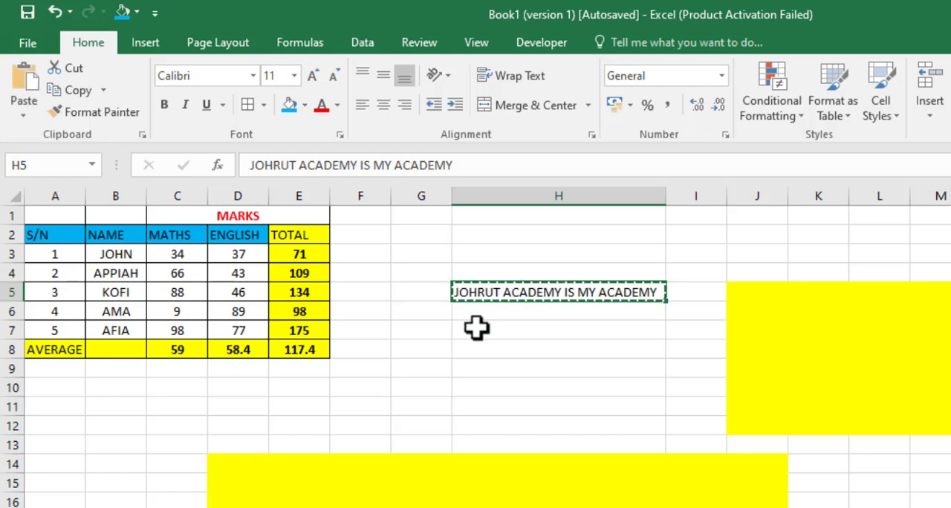
click(48, 385)
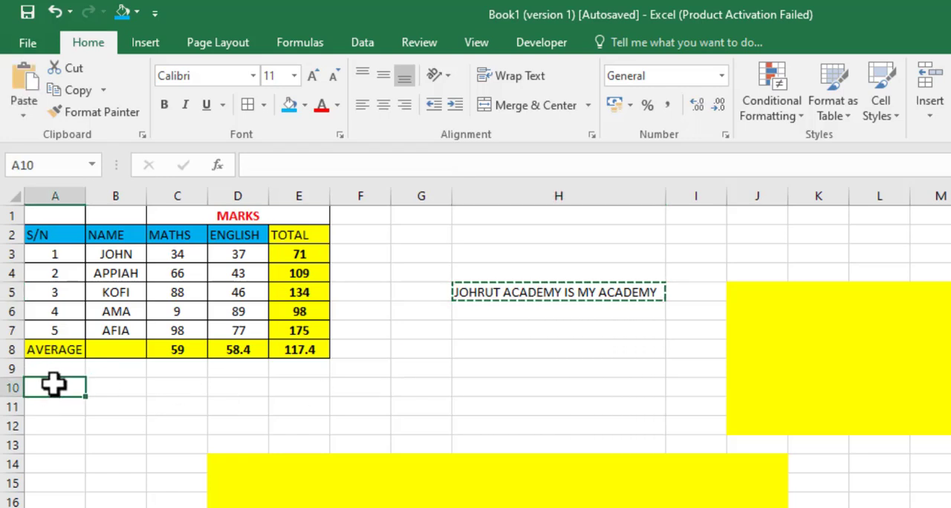
key(ctrl+v)
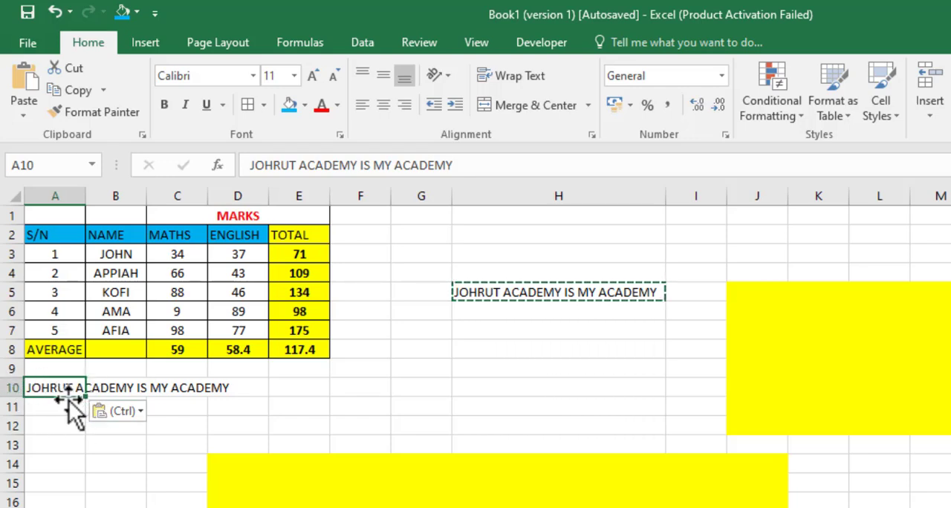
click(529, 72)
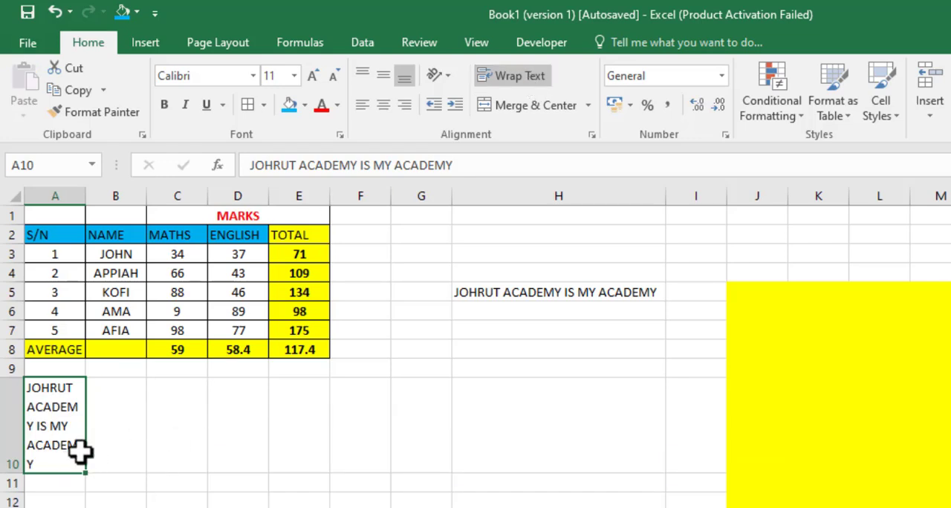
click(517, 83)
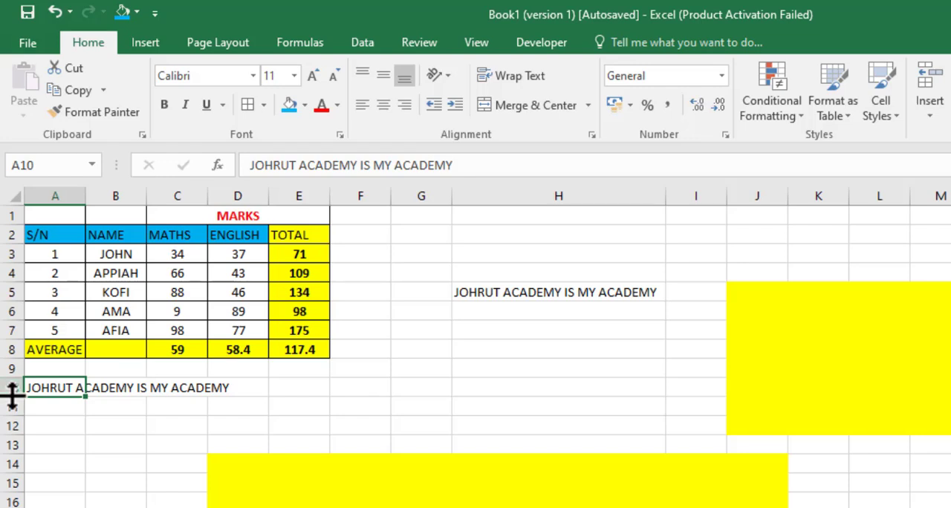
click(502, 77)
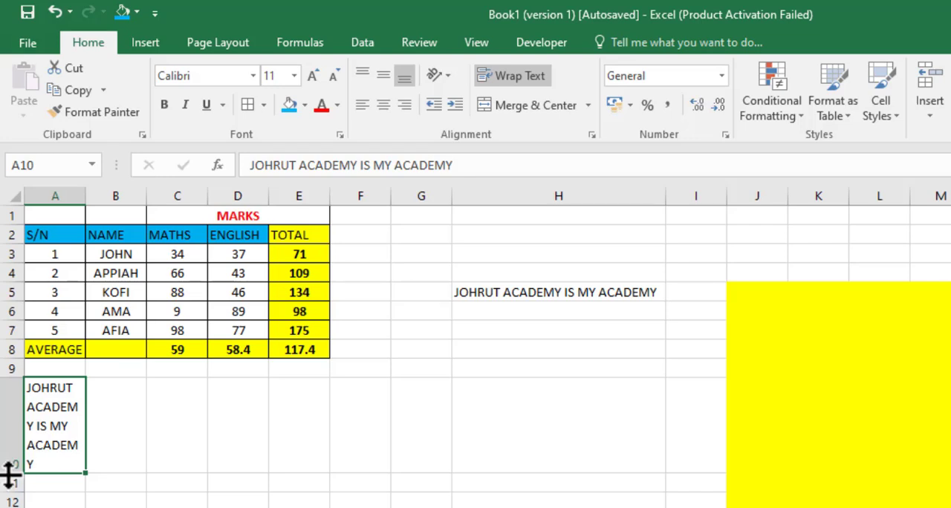
Step: Resize row 10 by hand to different heights, and autofit it to the wrapped text in A10
mouse_move(11, 472)
mouse_down()
mouse_move(10, 425)
mouse_move(11, 477)
mouse_up()
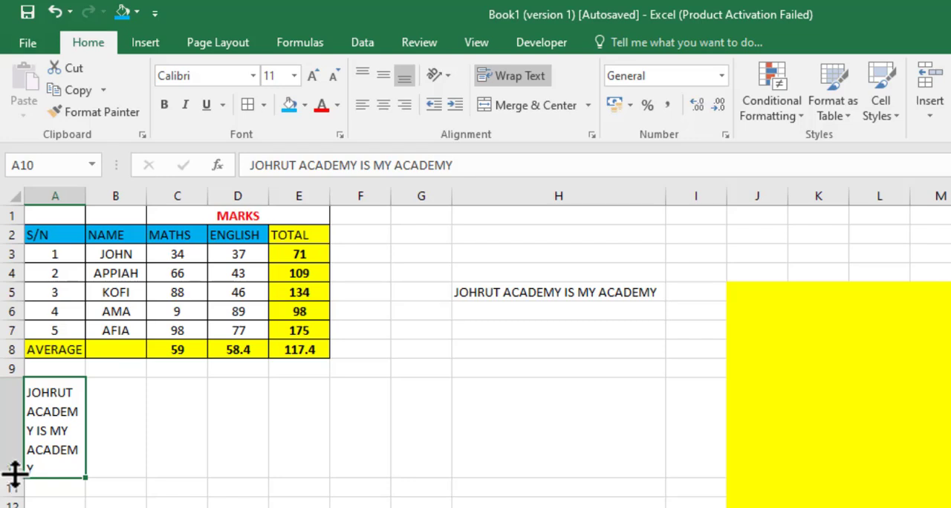
mouse_move(12, 477)
mouse_down()
mouse_move(12, 507)
mouse_move(10, 426)
mouse_move(19, 503)
mouse_move(8, 439)
mouse_move(11, 474)
mouse_up()
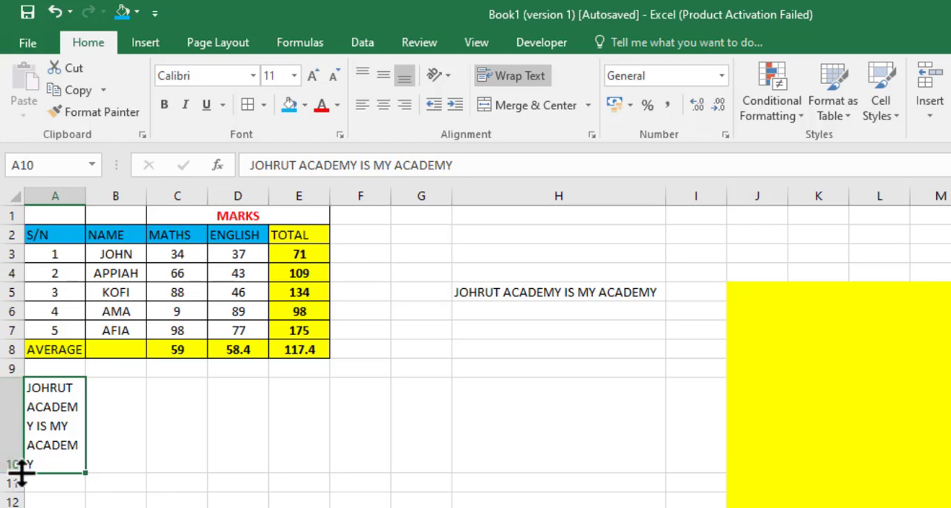
drag(13, 473, 11, 415)
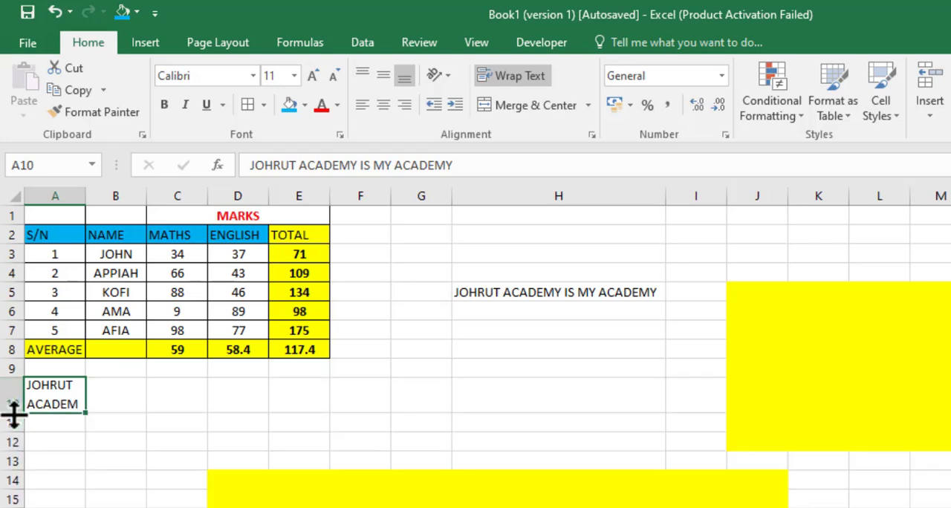
double_click(11, 414)
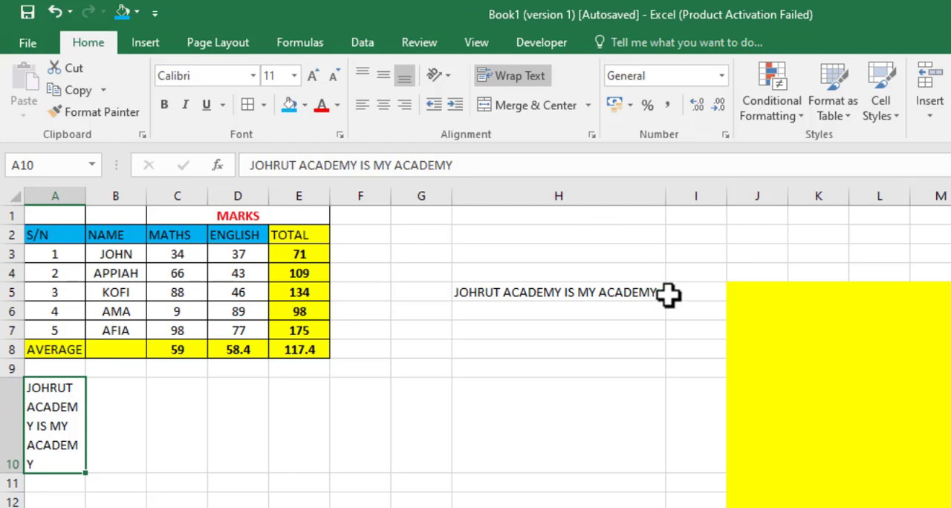
Step: Select columns H through L, widen them all together to an equal width, and undo the resizing
click(587, 290)
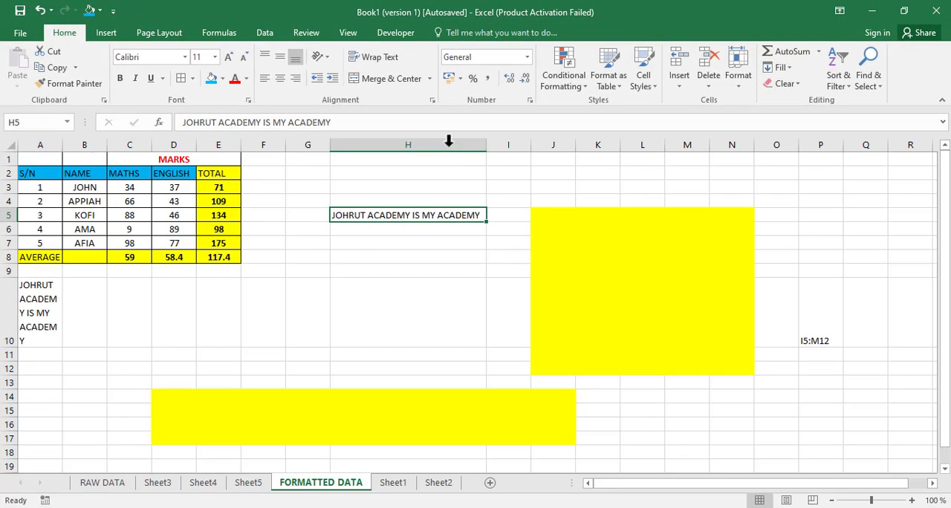
drag(444, 138, 642, 147)
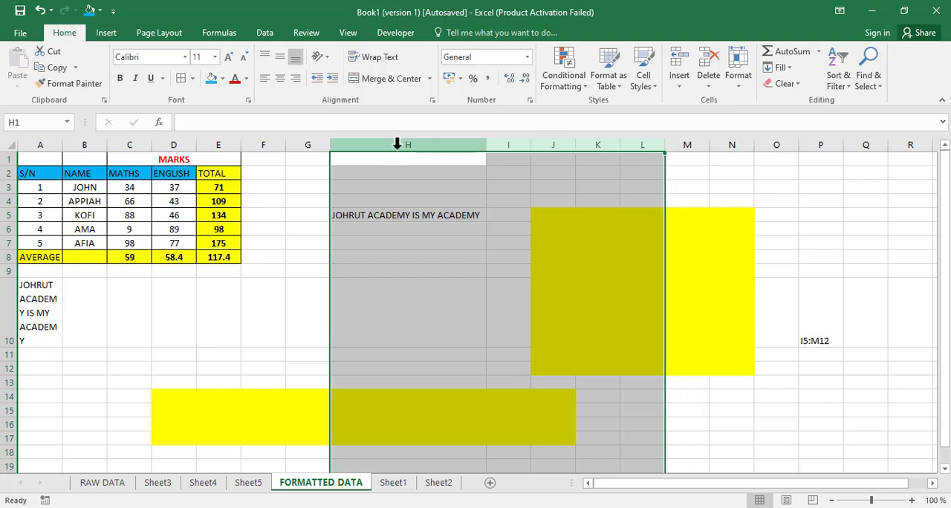
click(397, 144)
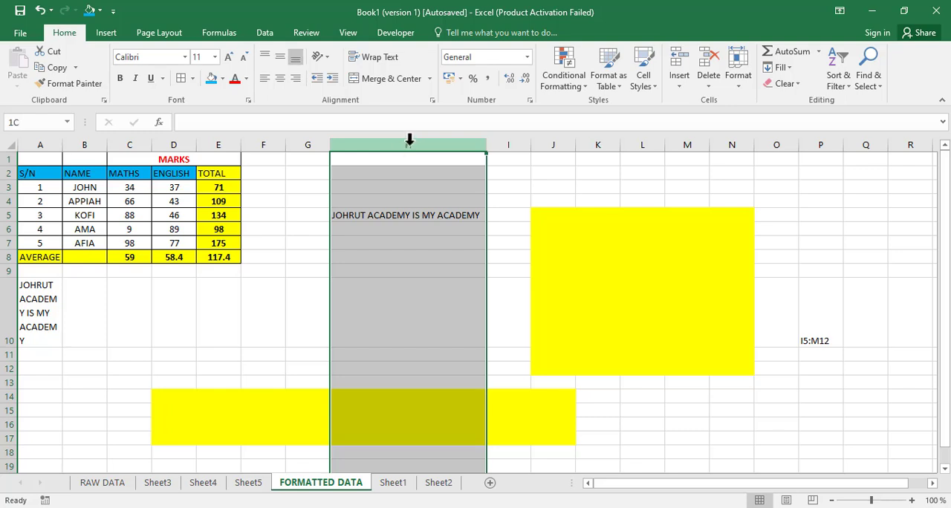
drag(408, 140, 658, 146)
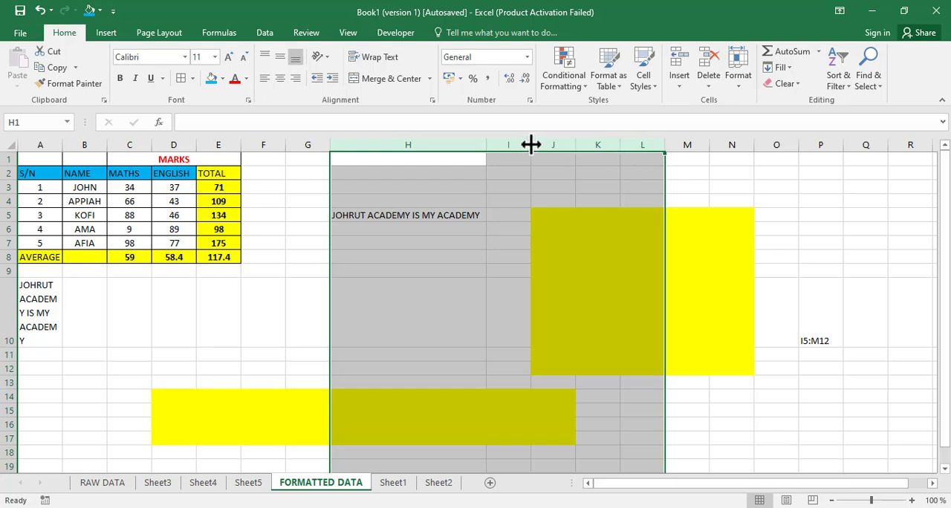
drag(530, 144, 609, 146)
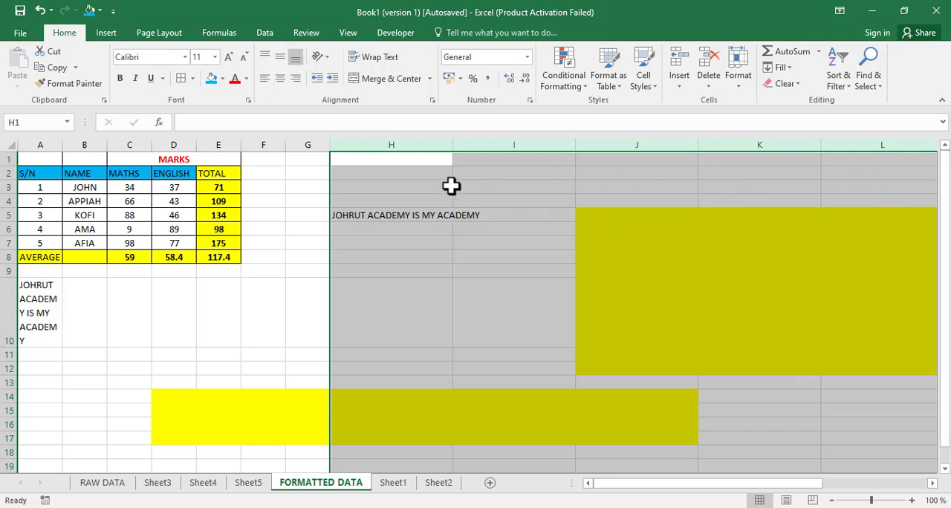
key(ctrl+z)
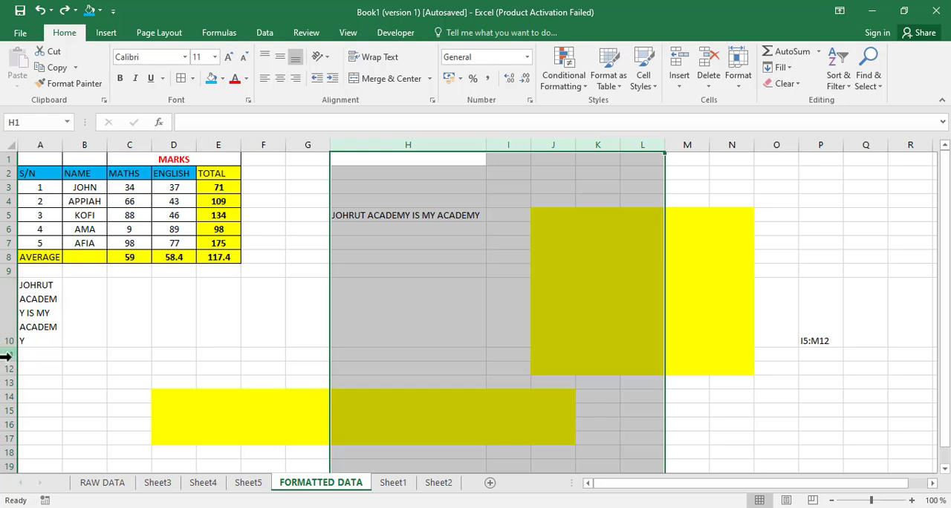
Step: Select rows 11 through 13 and increase their height together
drag(5, 355, 6, 379)
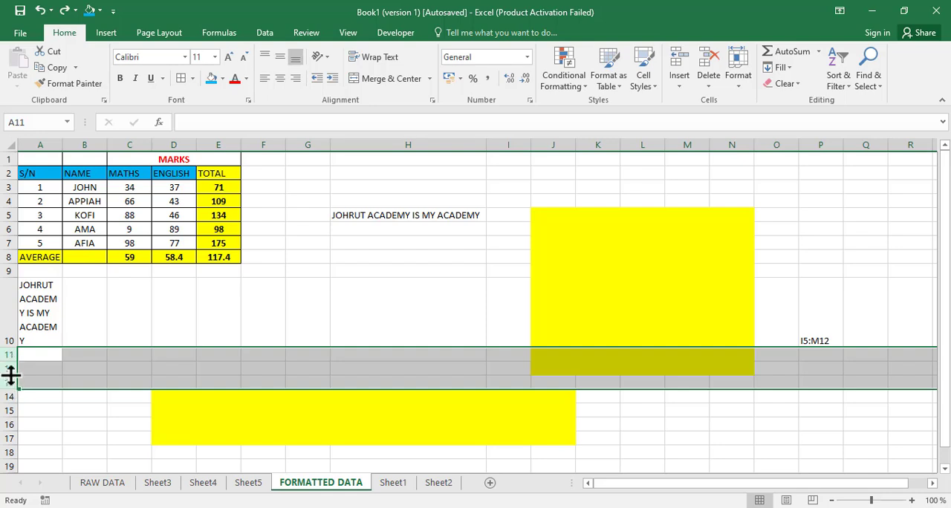
drag(9, 388, 7, 422)
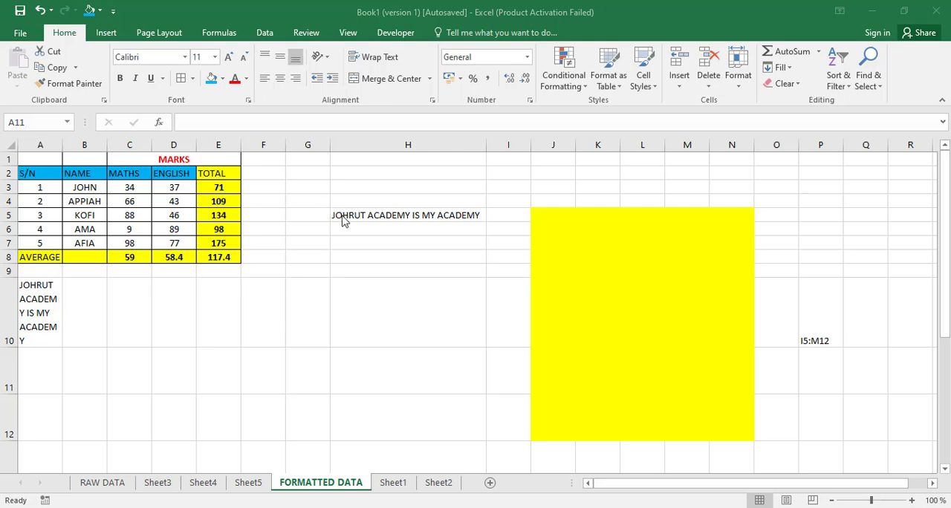
Step: Clear all contents and formatting from the block between H5 and column P, and narrow column H
drag(343, 220, 812, 454)
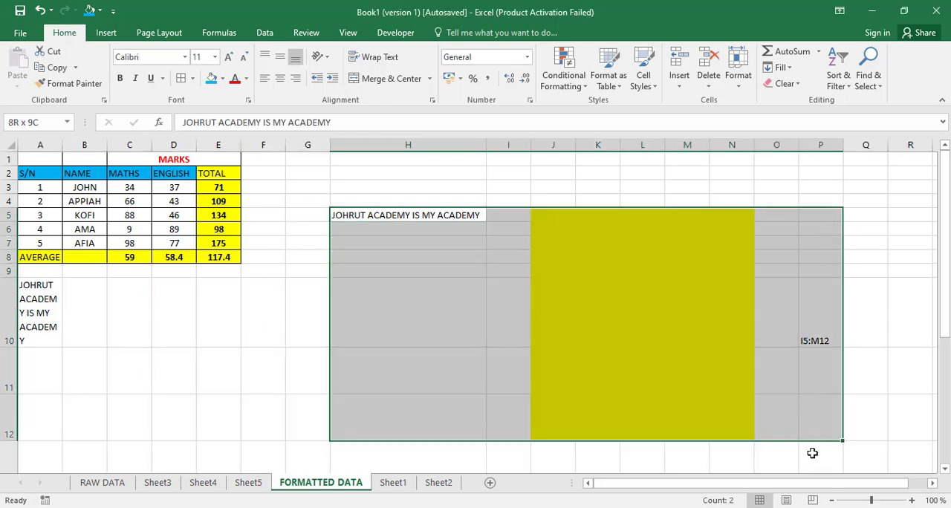
click(785, 84)
click(798, 111)
drag(486, 145, 374, 149)
drag(282, 346, 223, 346)
click(41, 301)
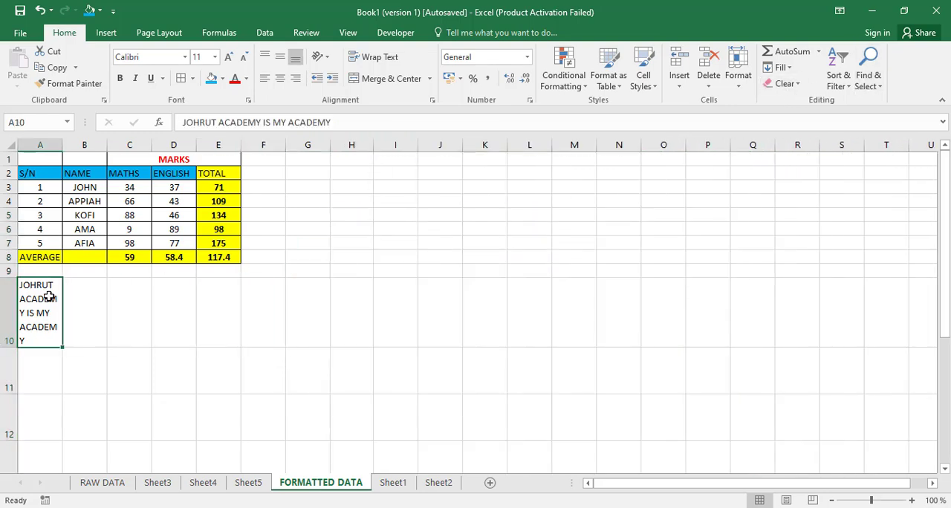
Step: Delete the text in cell A10
key(Delete)
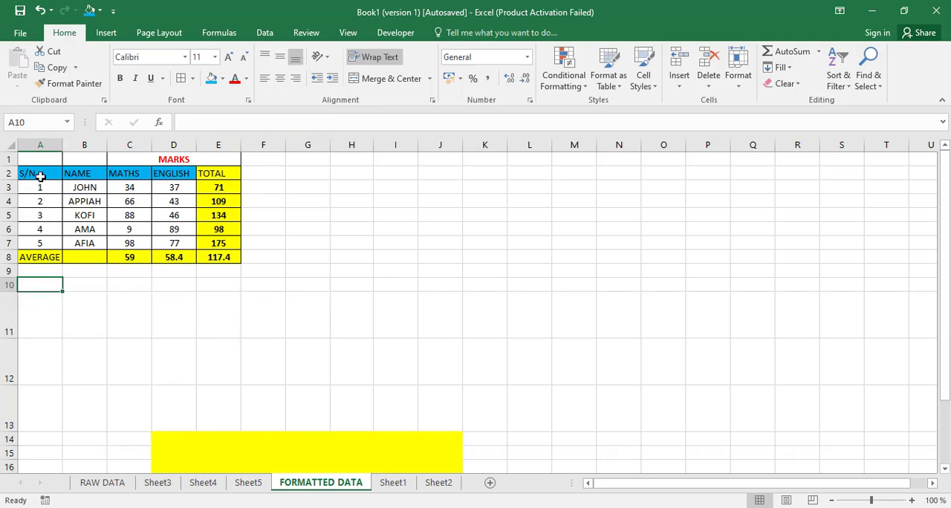
Step: Copy the student records in A3:D7 to a new block starting at H3, and undo the paste
drag(41, 176, 118, 202)
drag(38, 187, 178, 243)
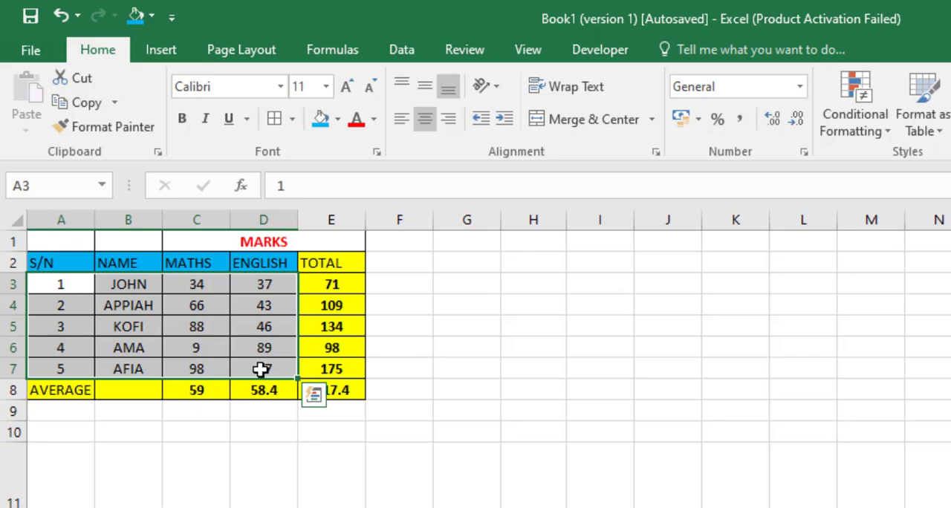
key(ctrl+c)
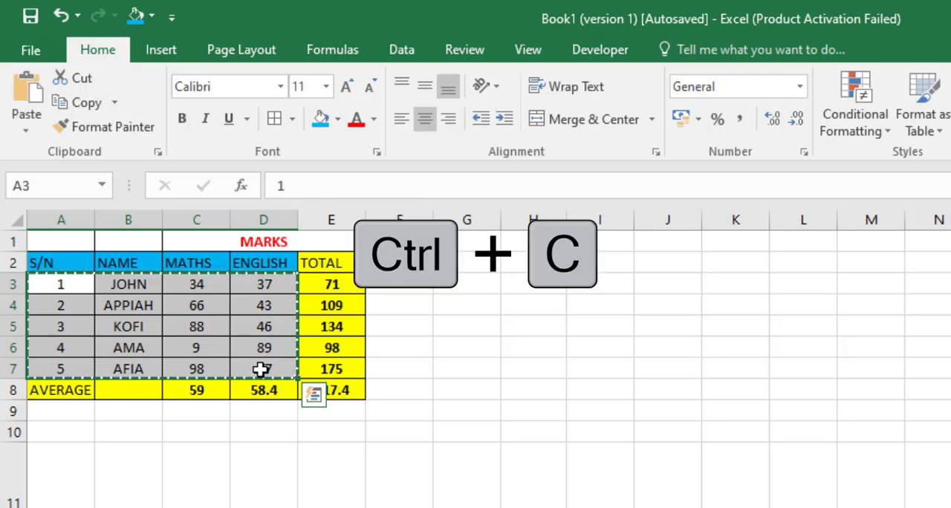
key(ctrl+v)
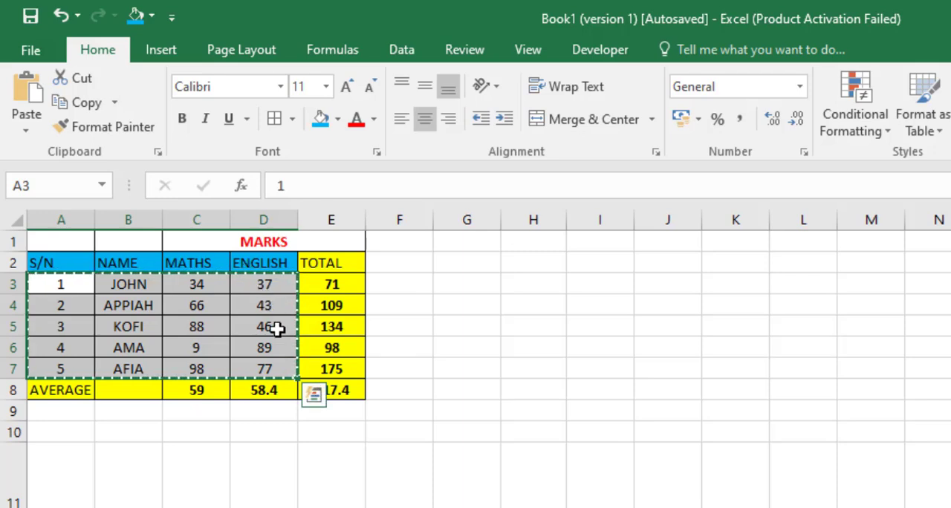
click(540, 284)
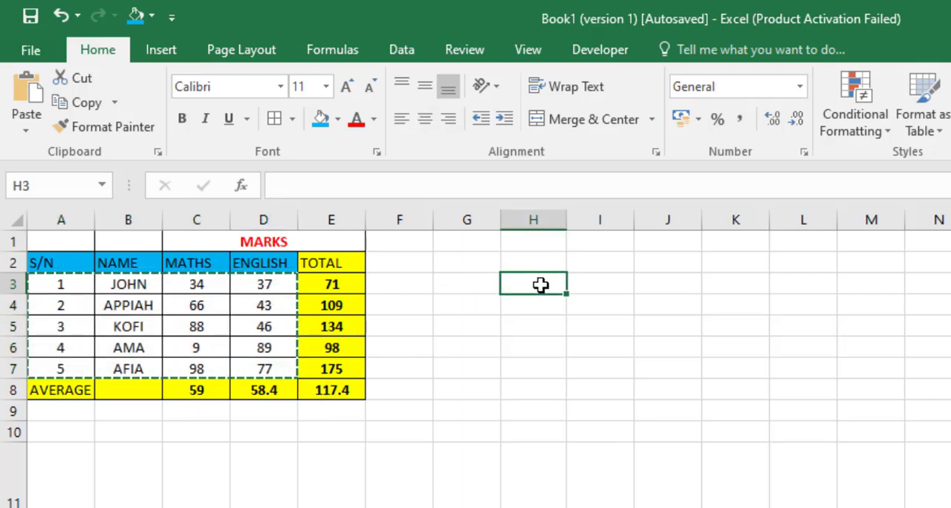
key(ctrl+v)
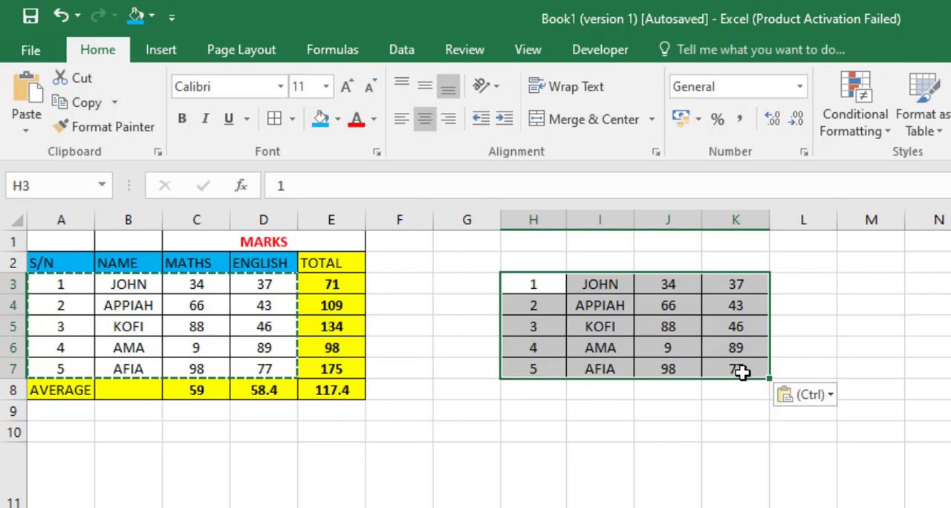
key(ctrl+z)
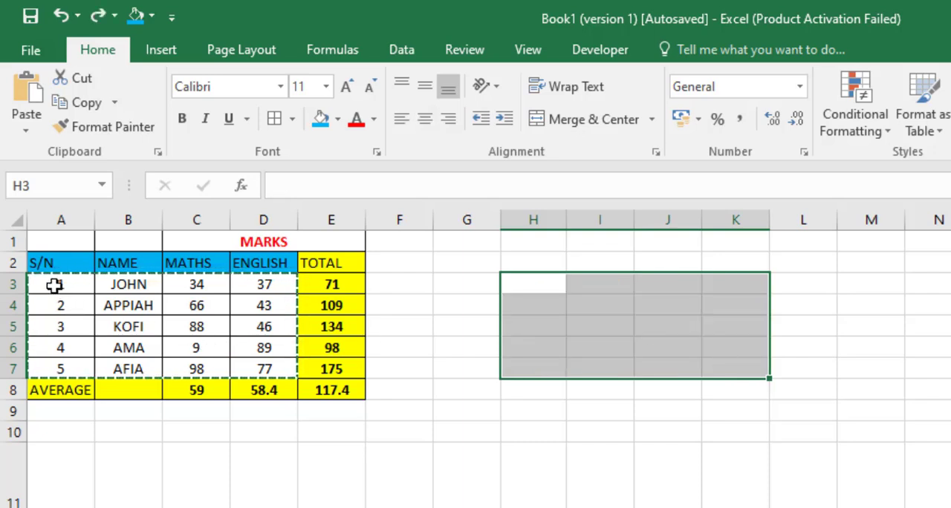
Step: Move the student records in A3:D7 to a block starting at I3 by cutting and pasting, and undo the move
drag(54, 286, 265, 370)
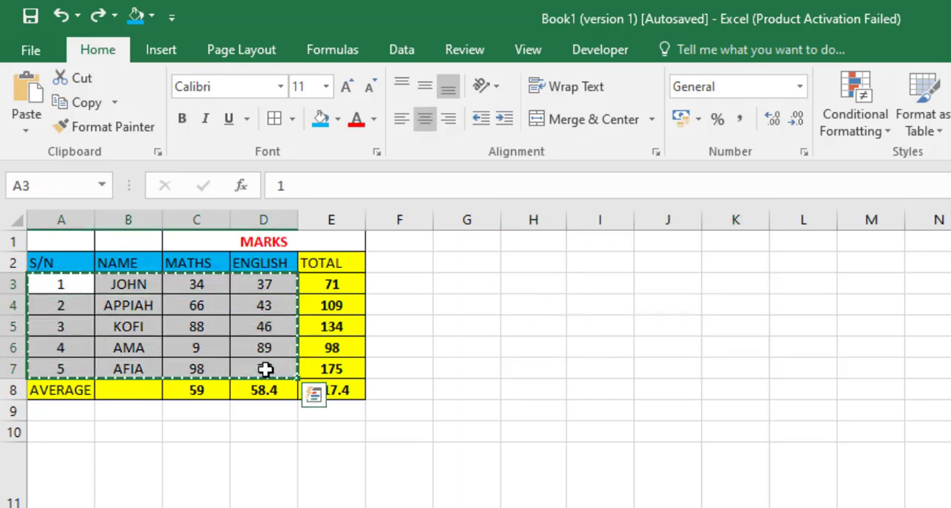
key(Escape)
drag(46, 286, 273, 368)
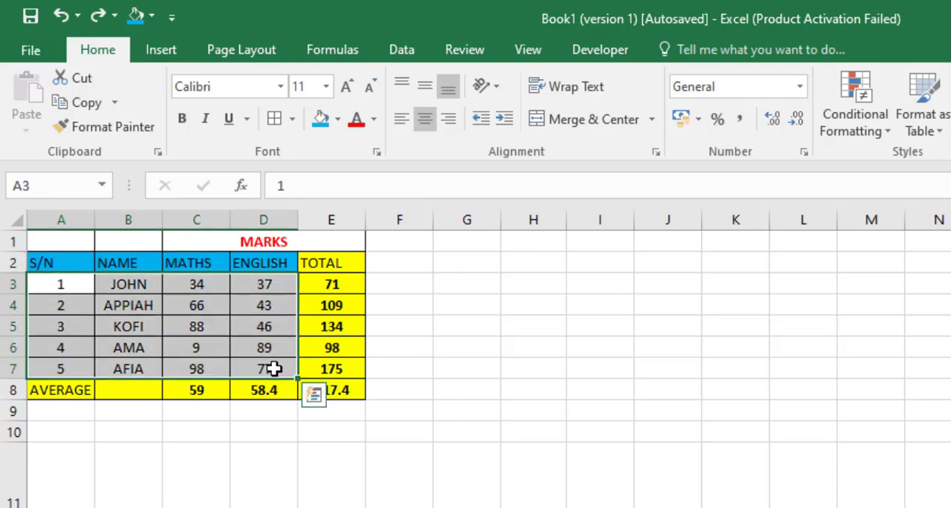
key(ctrl+x)
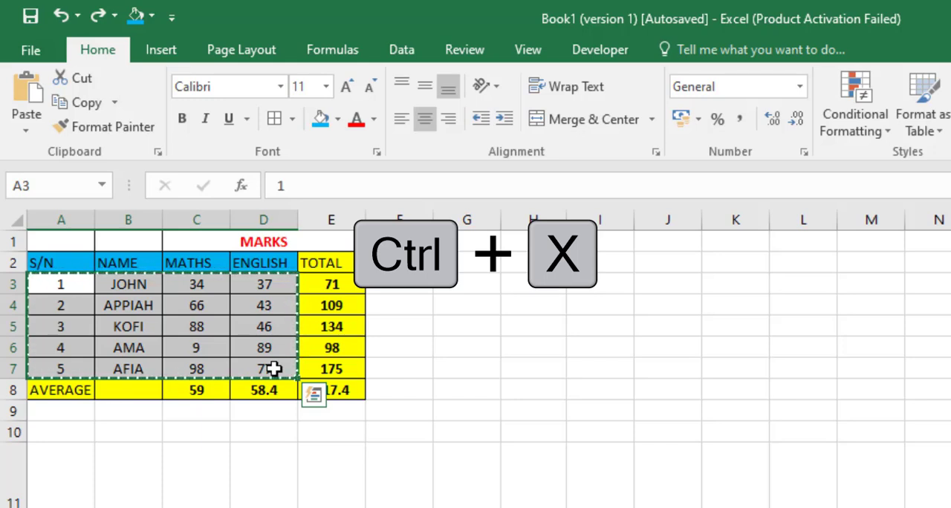
click(605, 289)
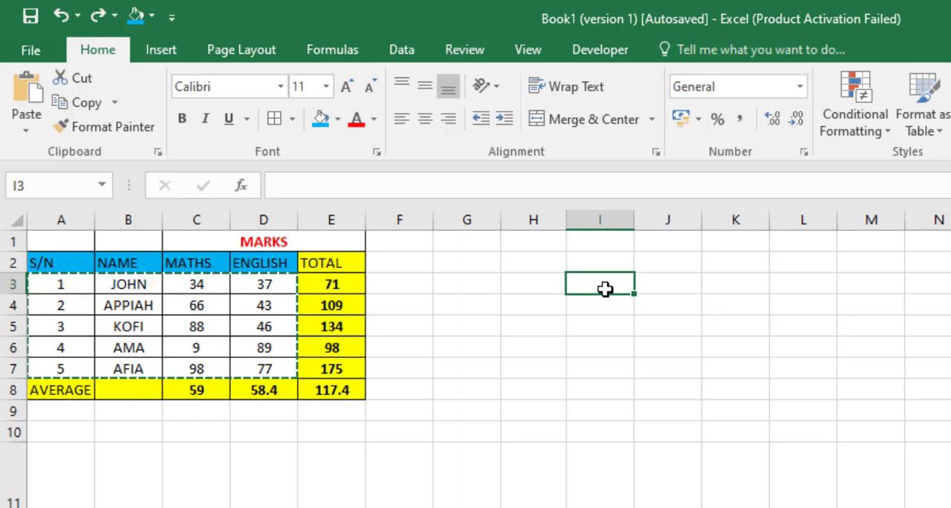
key(ctrl+v)
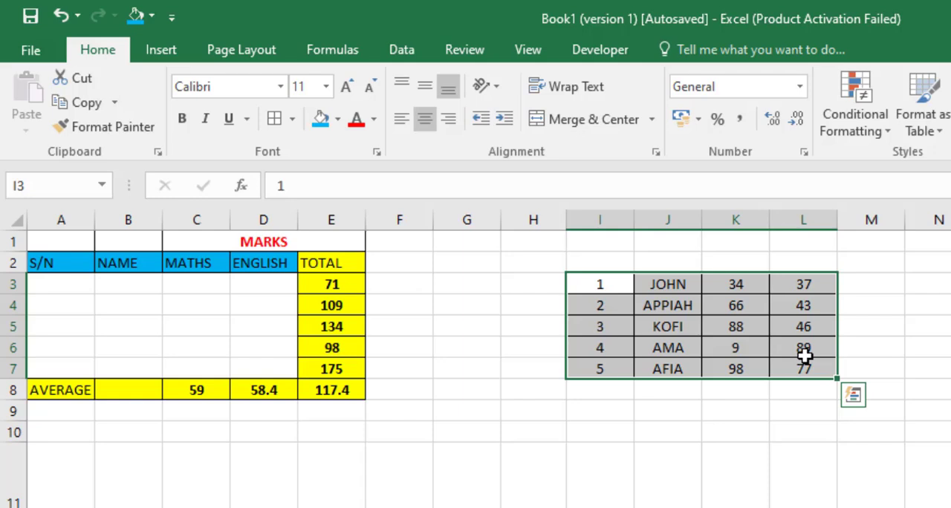
key(ctrl+z)
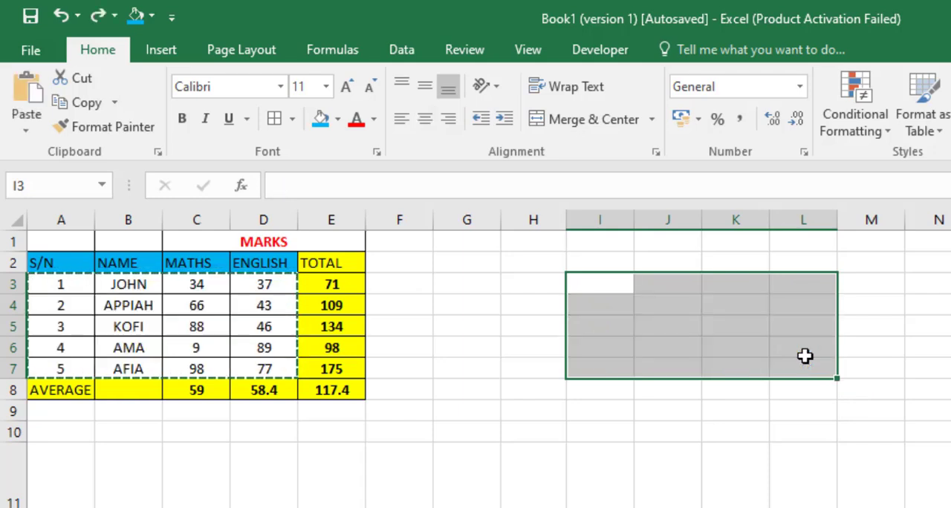
key(Escape)
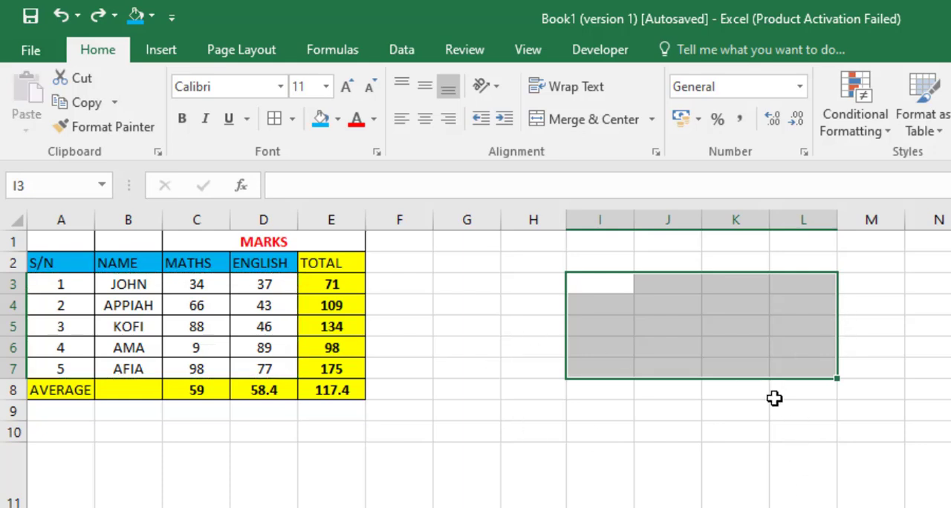
click(684, 347)
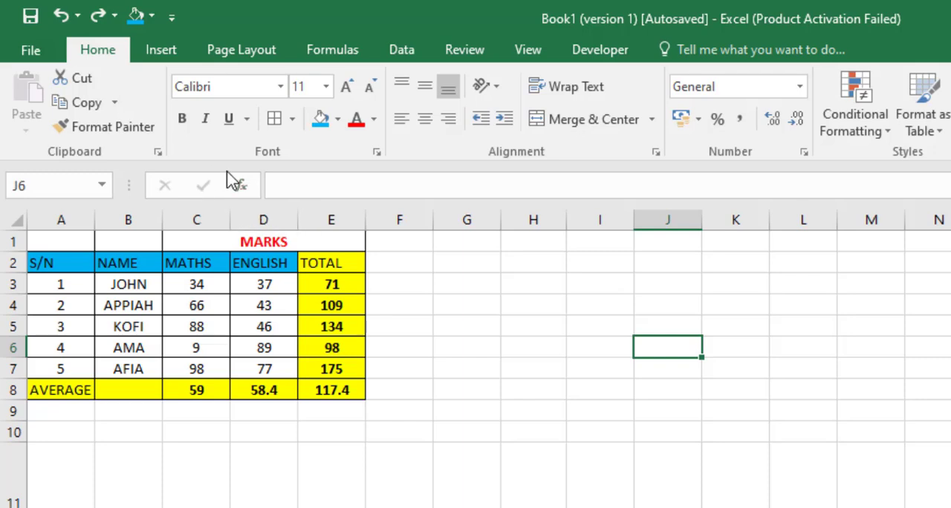
Step: Paste a copy of A3:D7 at H4, and undo the paste while keeping A10 empty
drag(70, 284, 264, 368)
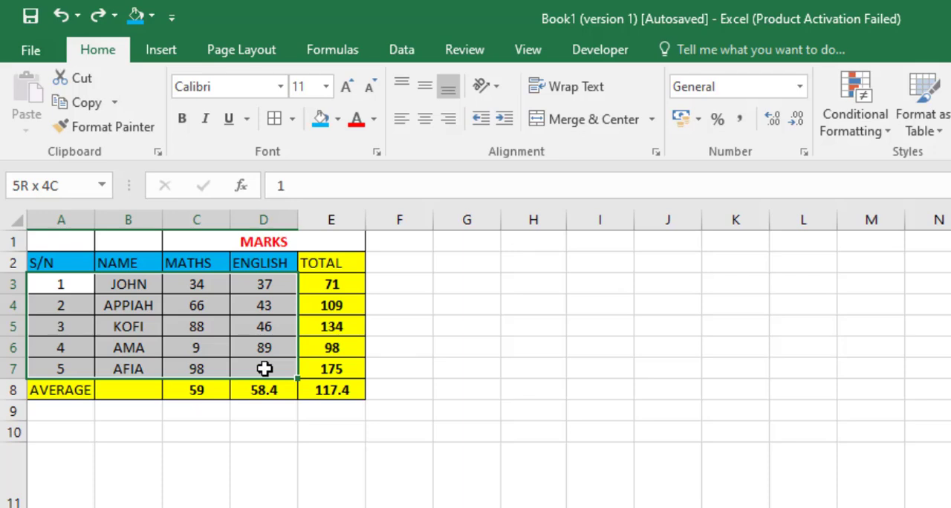
drag(264, 368, 264, 369)
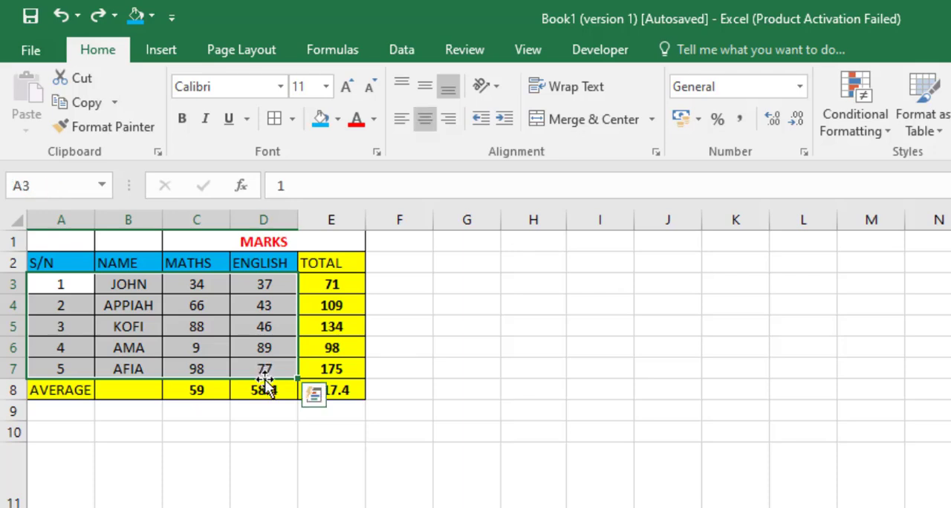
click(86, 108)
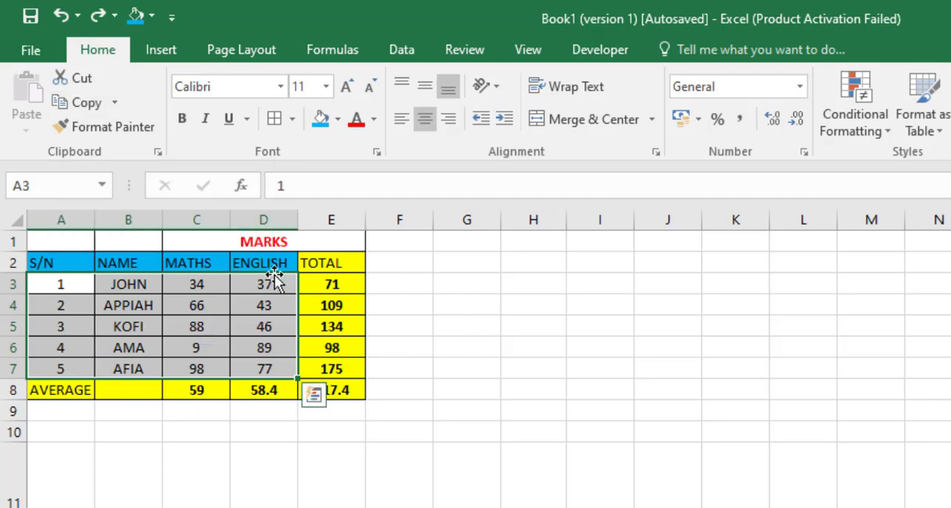
click(93, 104)
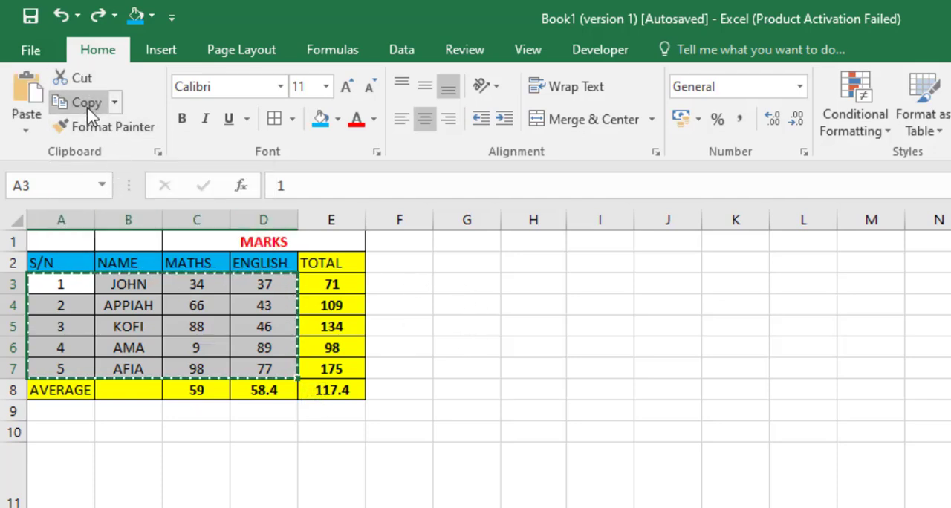
click(532, 302)
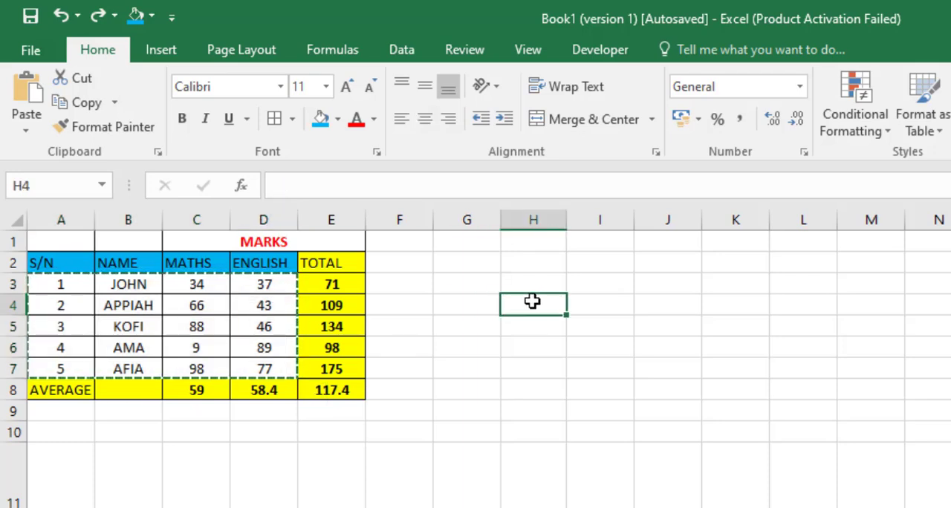
click(29, 93)
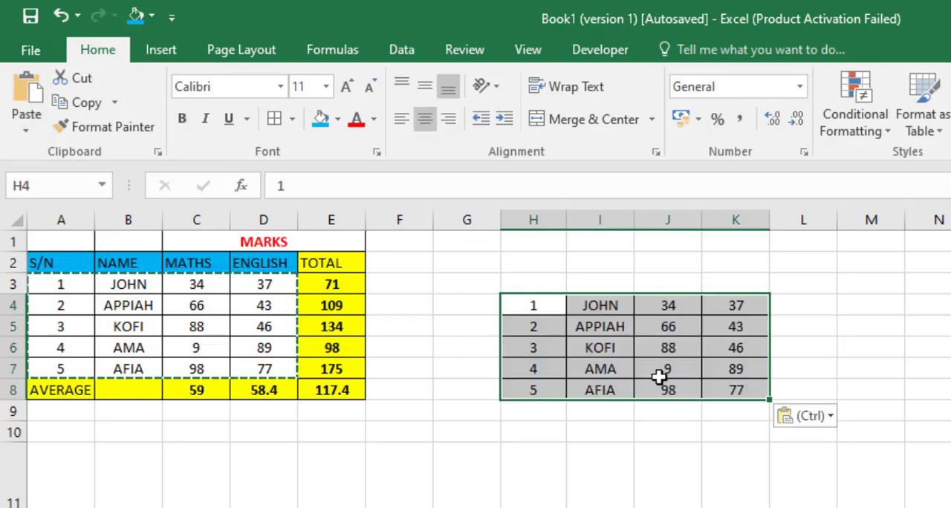
key(ctrl+z)
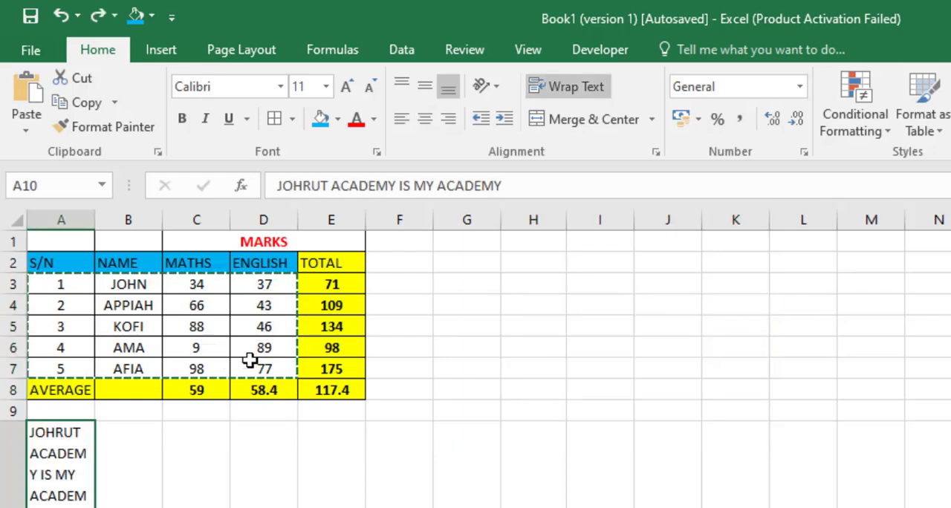
key(ctrl+z)
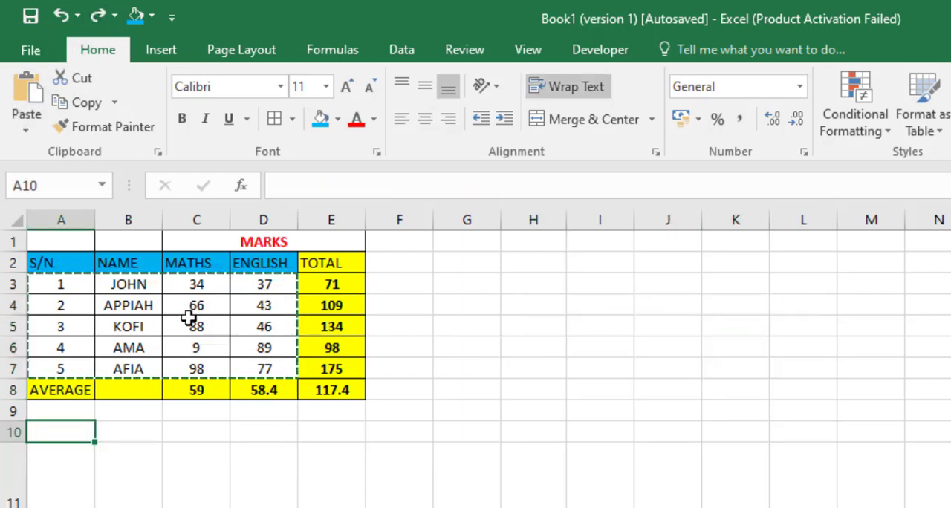
key(Escape)
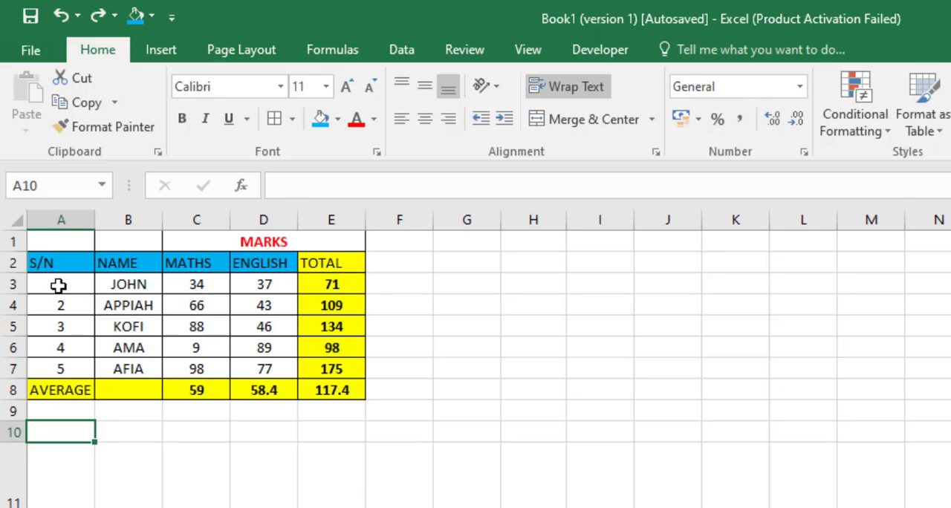
Step: Cut the records in A3:D7, paste them at H4, and undo the move
drag(58, 284, 256, 381)
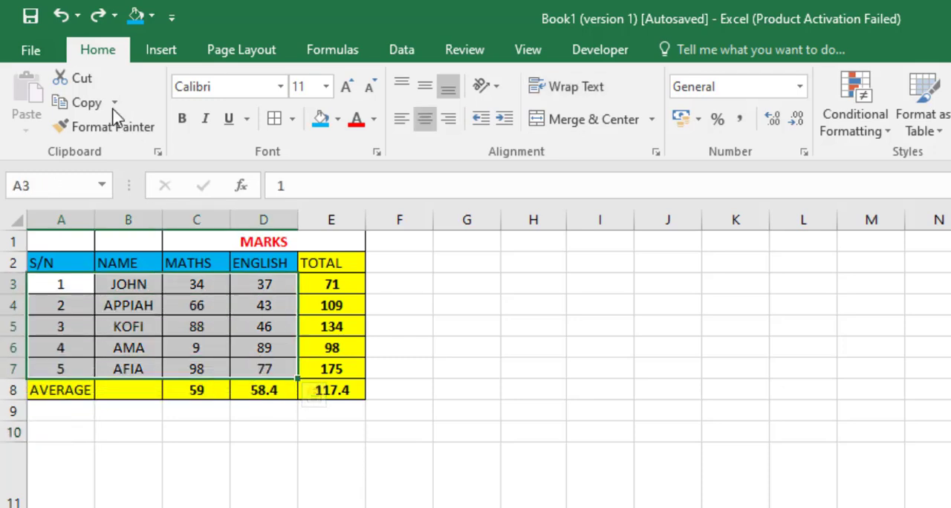
click(85, 79)
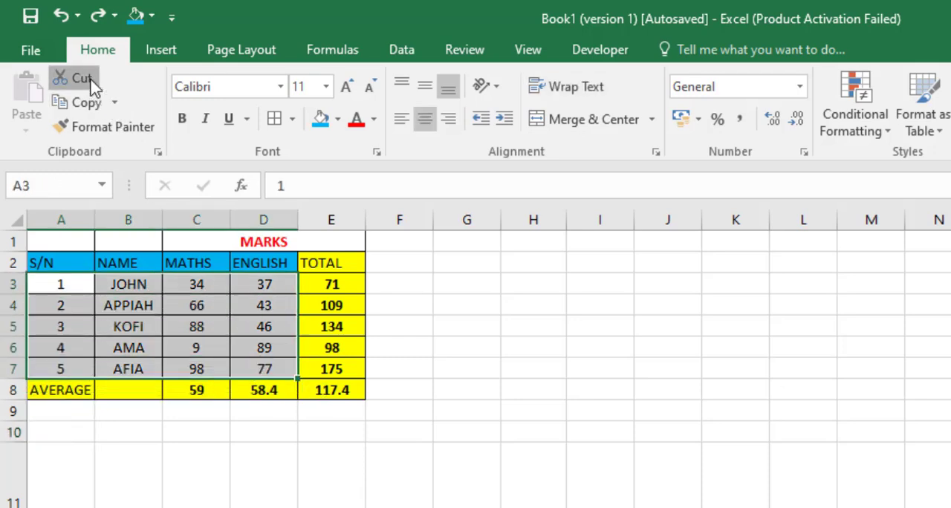
click(550, 306)
key(ctrl+v)
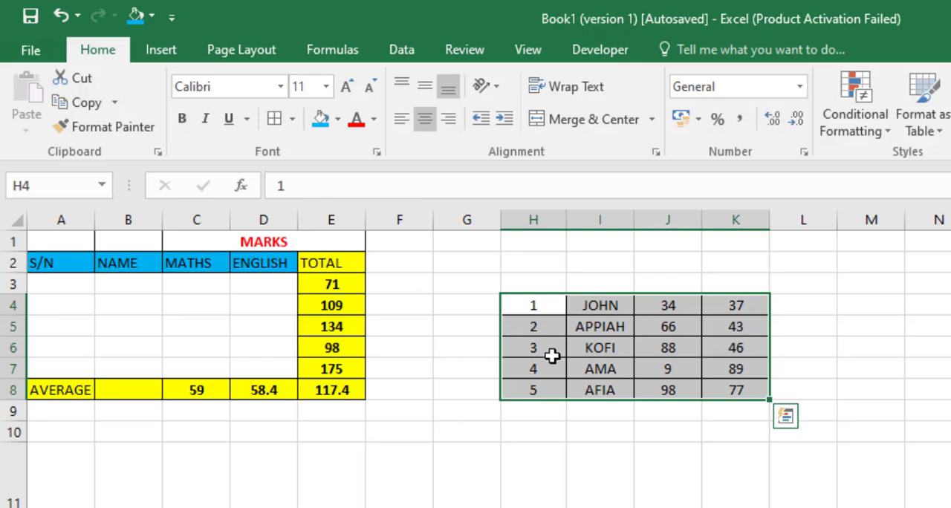
key(ctrl+z)
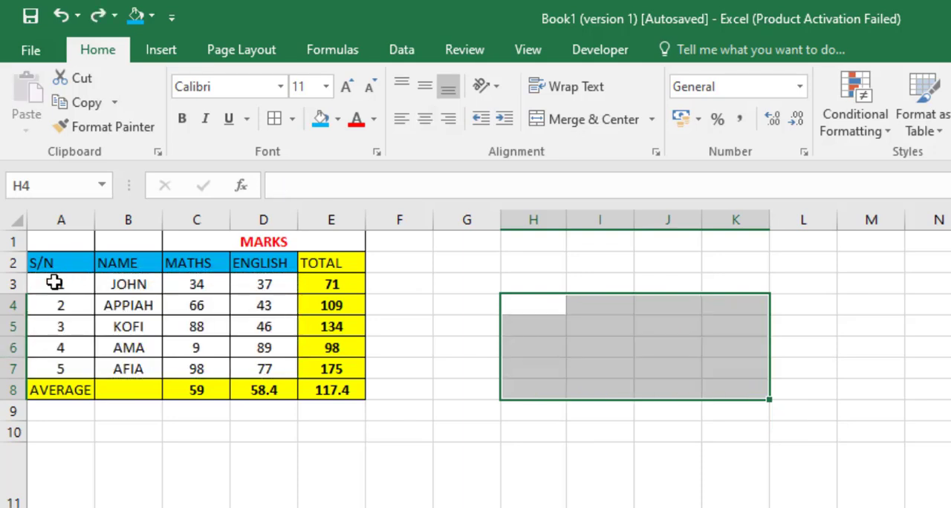
Step: Copy A3:D7 and examine the paste options and Paste Special choices available for cell H4, without pasting
drag(58, 284, 276, 364)
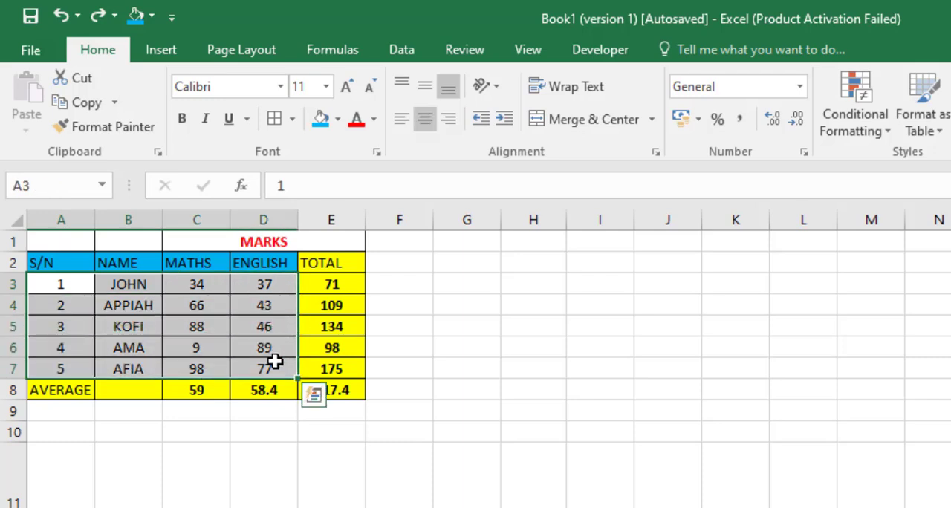
right_click(279, 362)
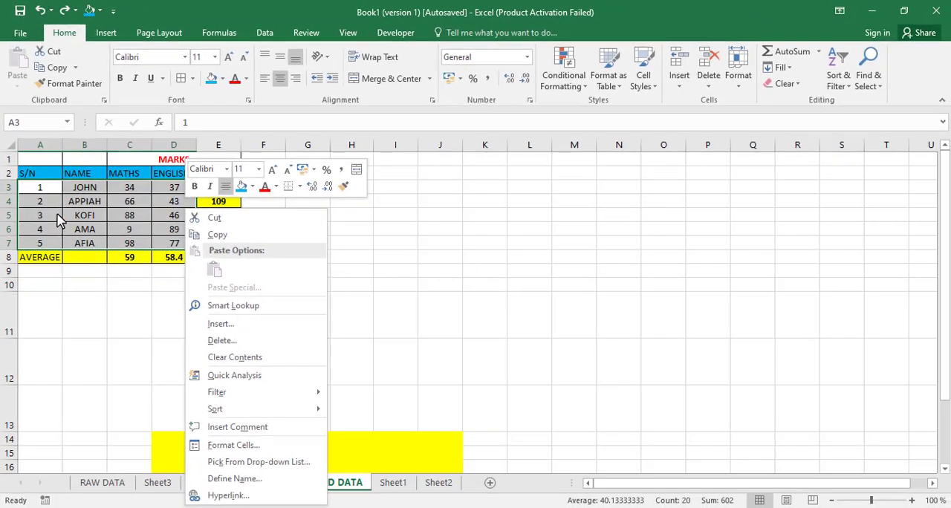
click(218, 236)
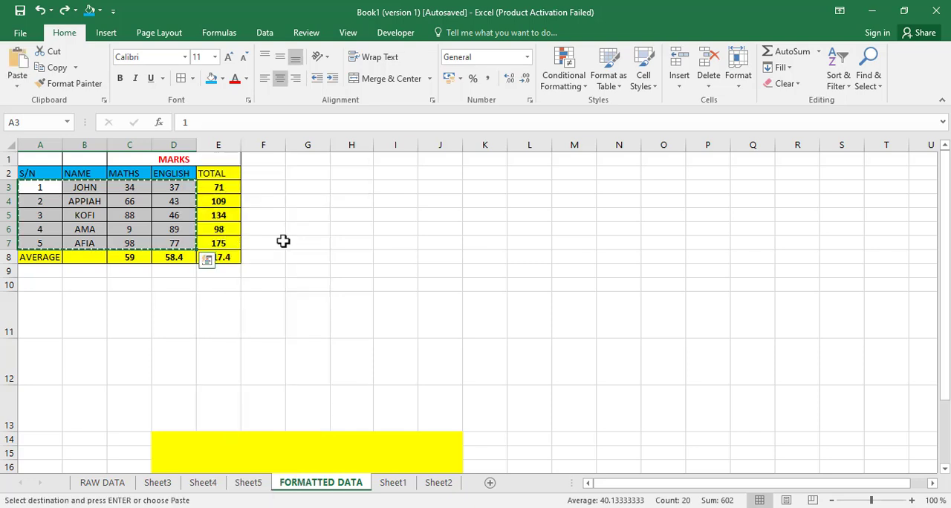
right_click(347, 200)
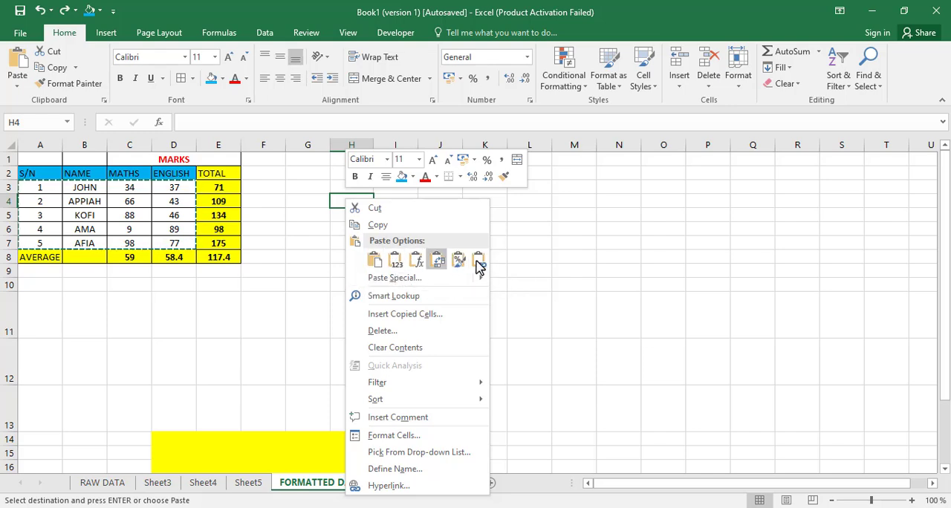
mouse_move(425, 282)
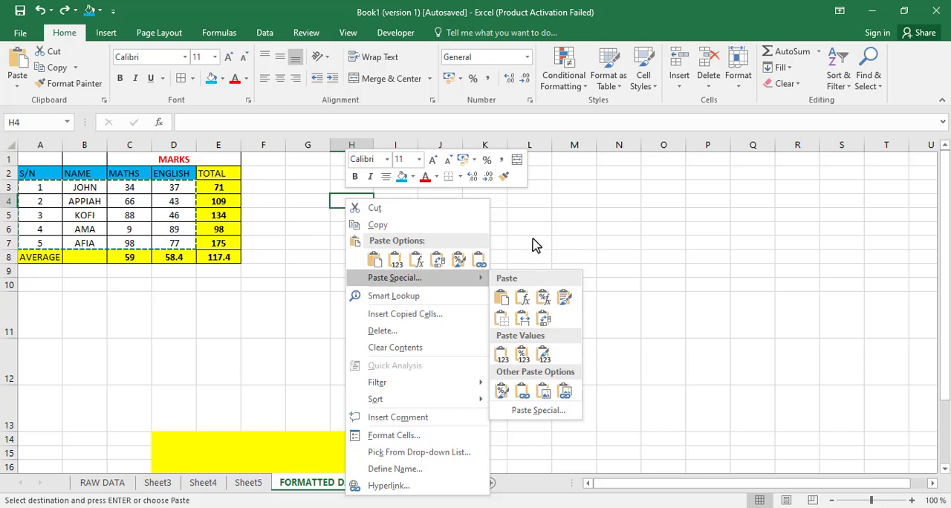
key(Escape)
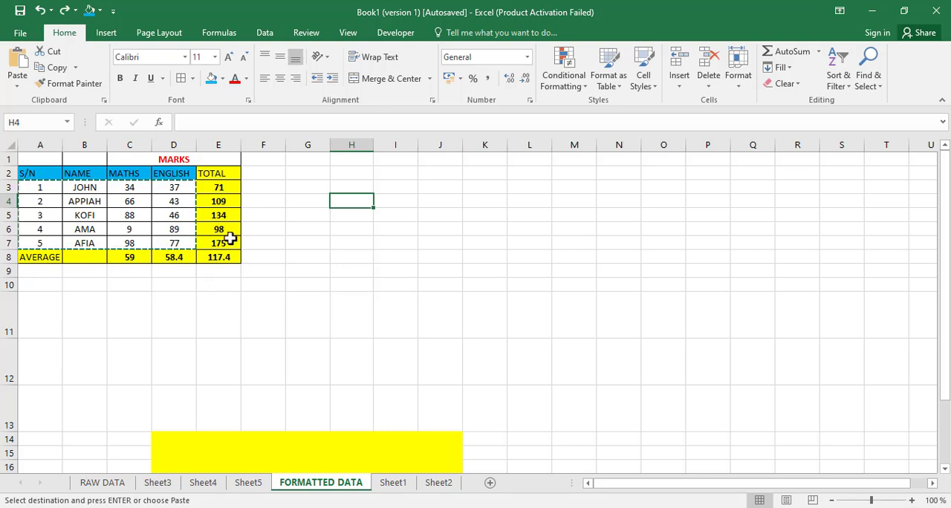
key(Escape)
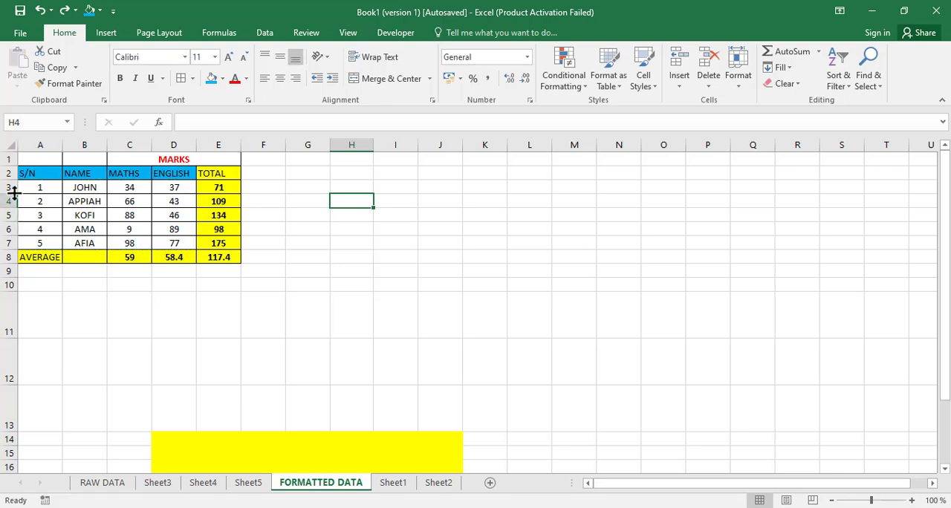
Step: Copy the TOTAL column in E2:E8 and paste it at H3
drag(25, 187, 117, 192)
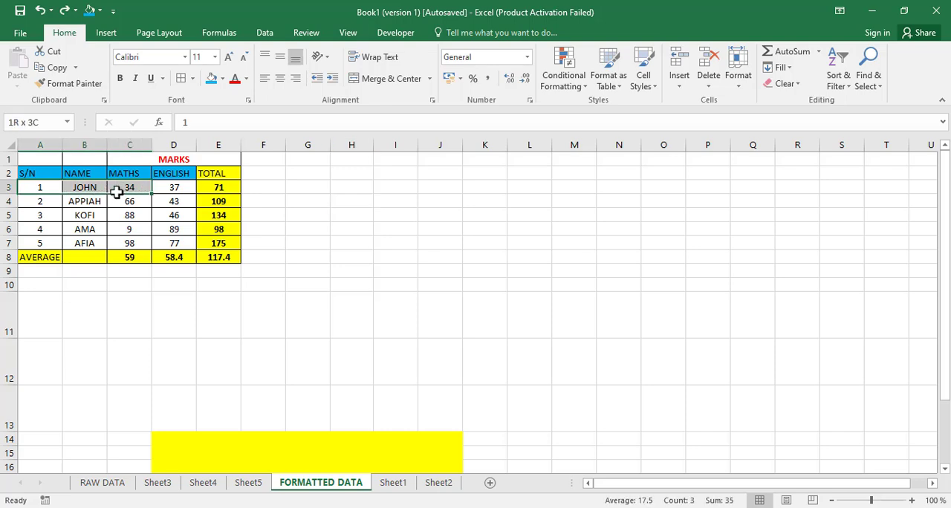
drag(230, 174, 234, 262)
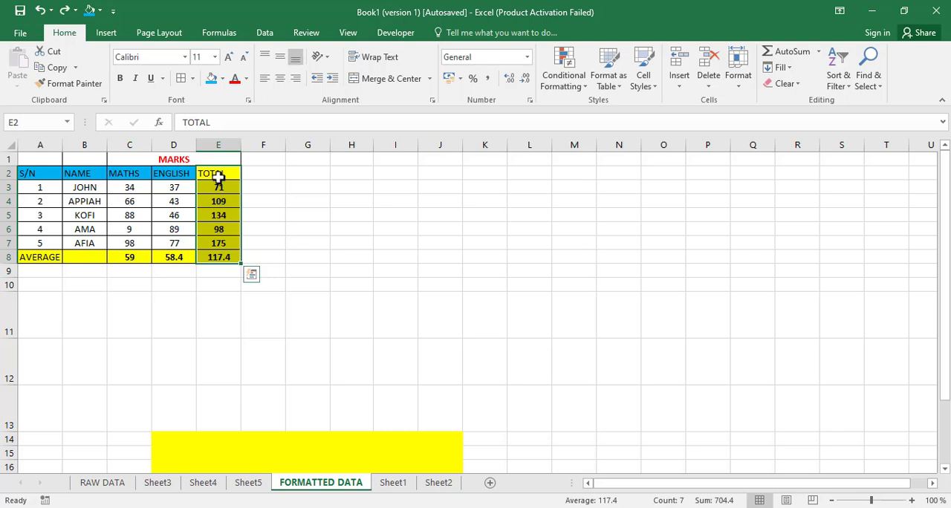
click(402, 177)
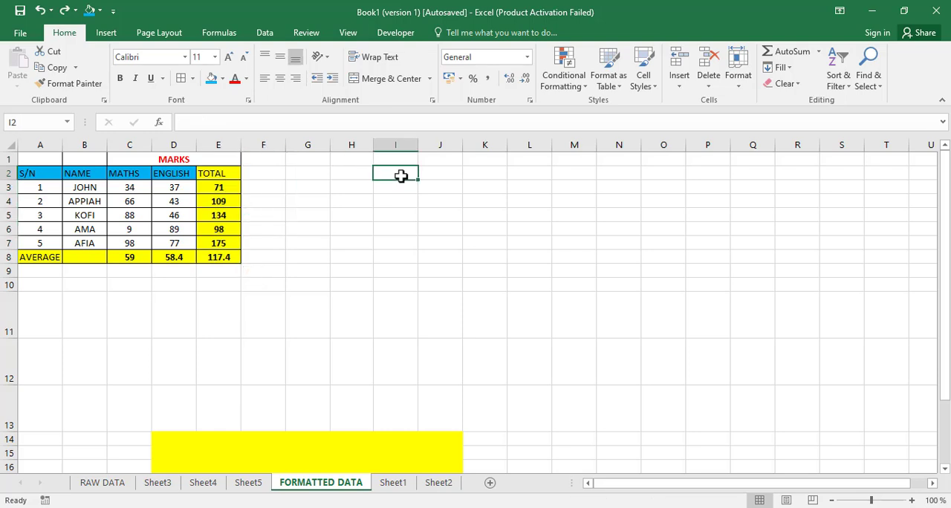
drag(227, 174, 220, 253)
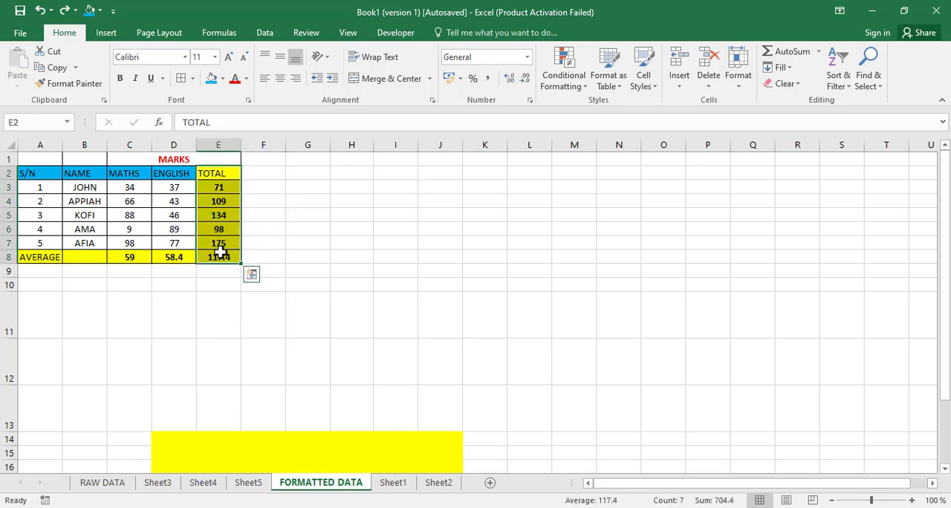
key(ctrl+q)
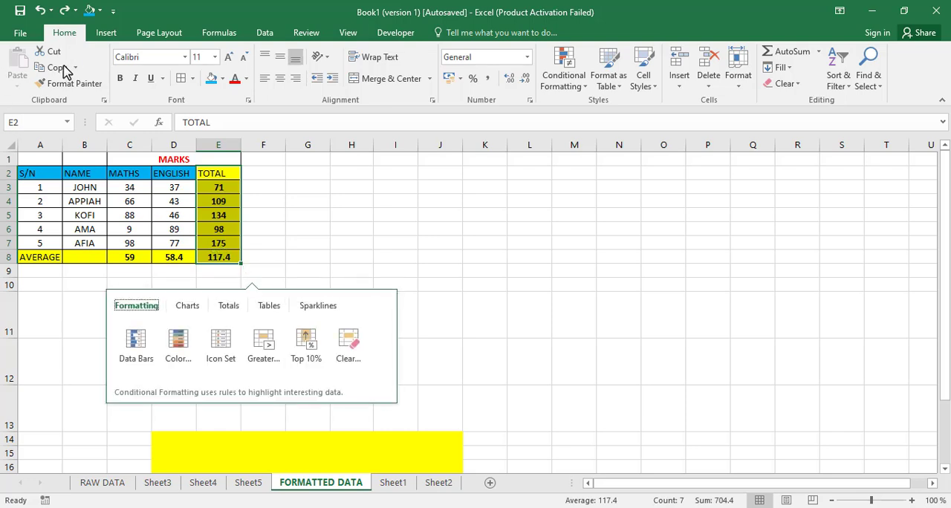
click(61, 69)
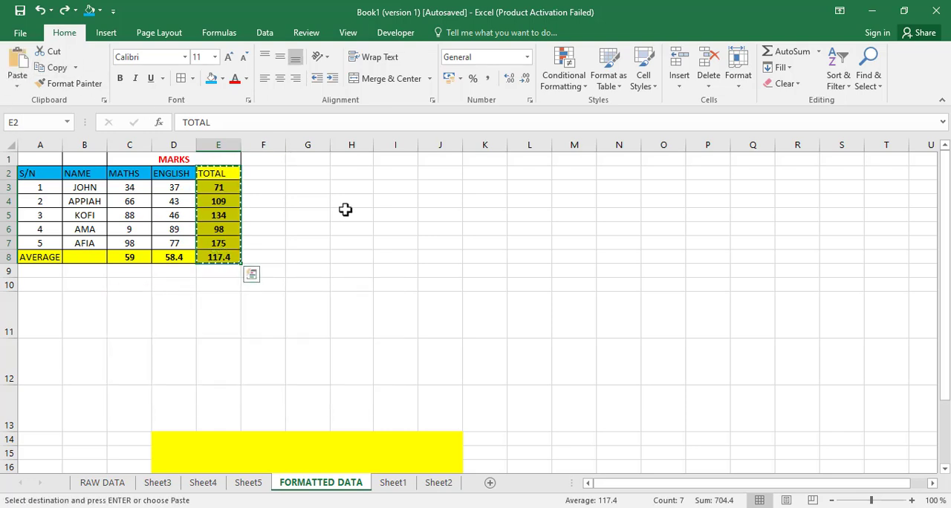
click(358, 187)
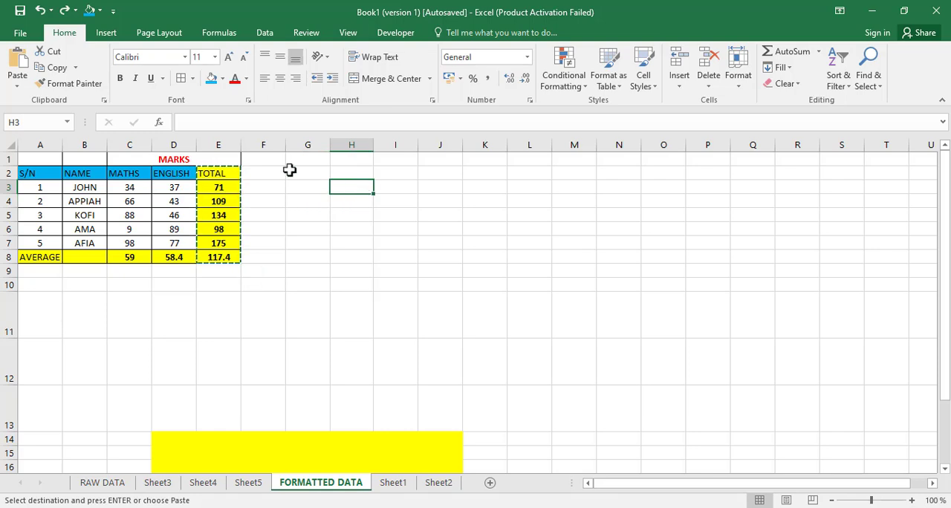
click(17, 61)
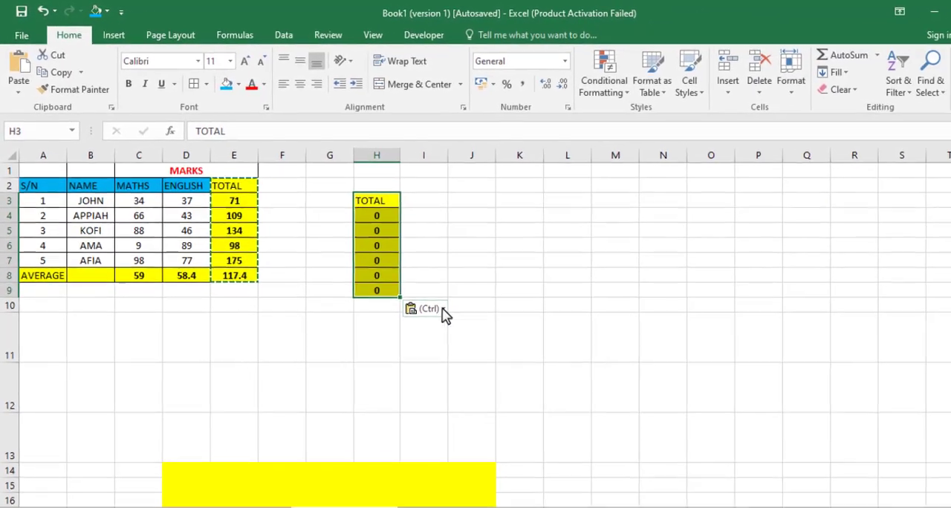
Step: Try the Formulas paste option on the block in H3:H9, inspect its cell formulas, and restore the full-format paste
click(521, 364)
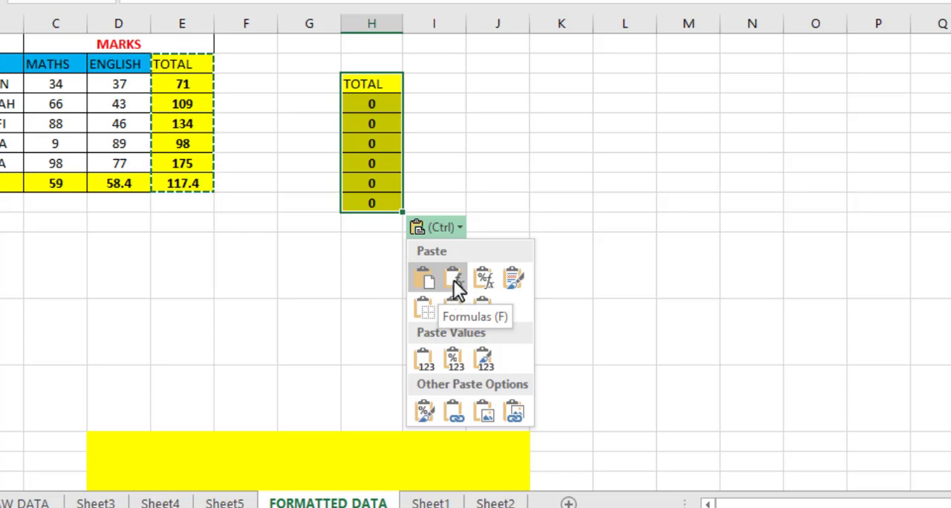
click(454, 281)
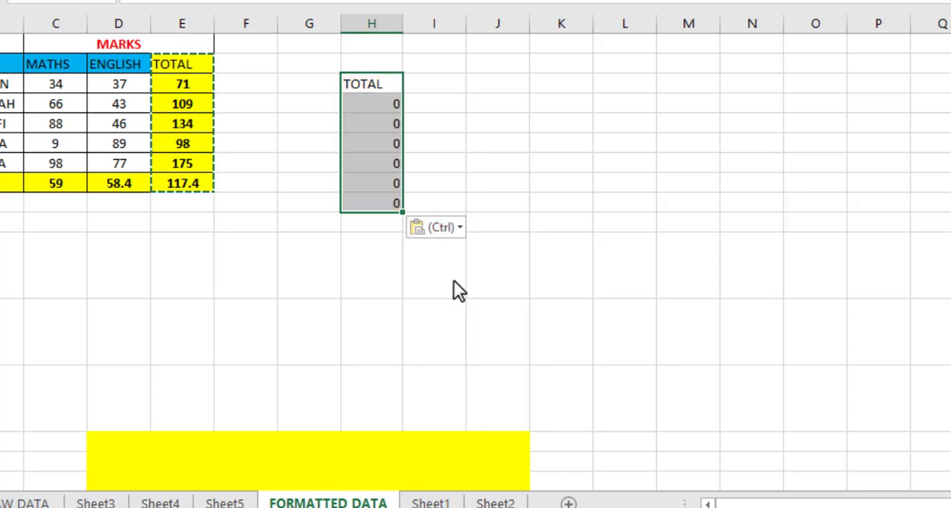
click(366, 111)
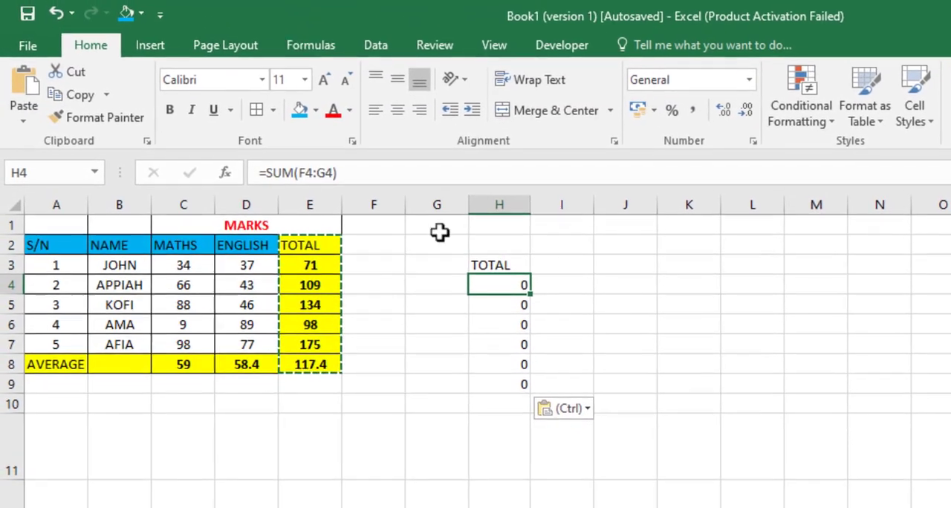
click(461, 273)
click(476, 293)
click(552, 362)
click(551, 359)
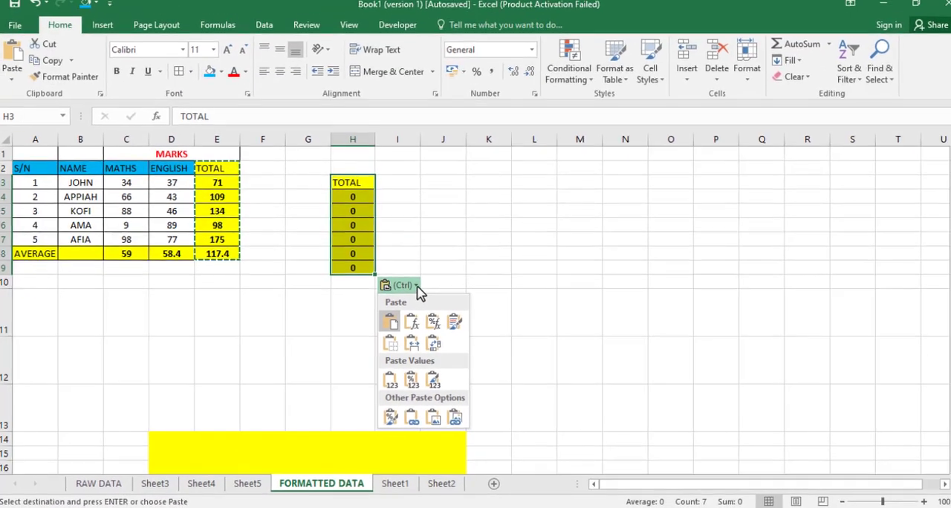
Step: Display the full set of paste options for the copied TOTAL column, with H3:H9 as the destination
click(438, 266)
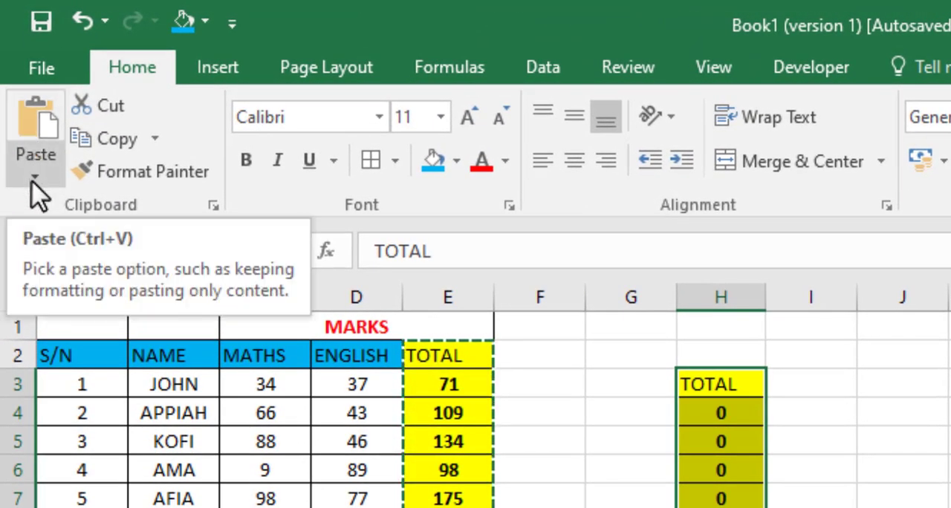
click(33, 183)
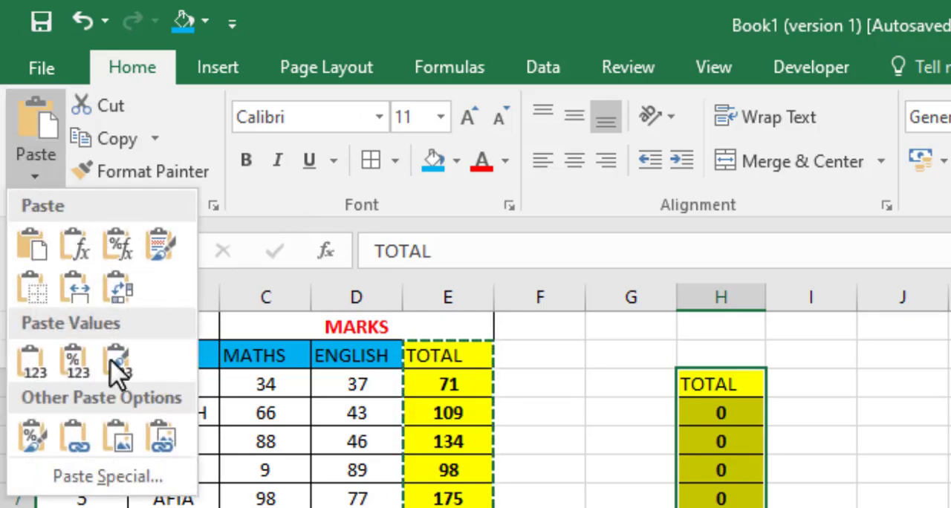
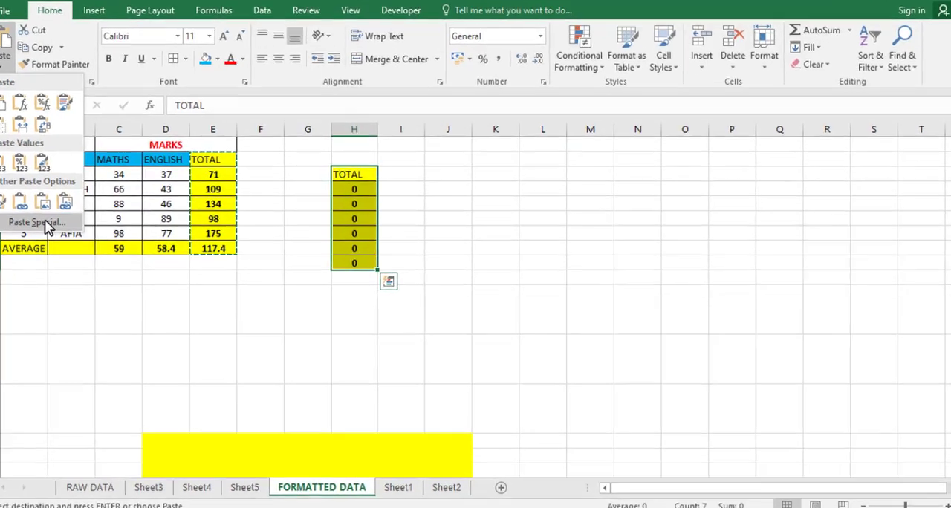
Step: Paste the copied TOTAL column over H3:H9 using Paste Special with the All option, and inspect the formula in H4
click(52, 233)
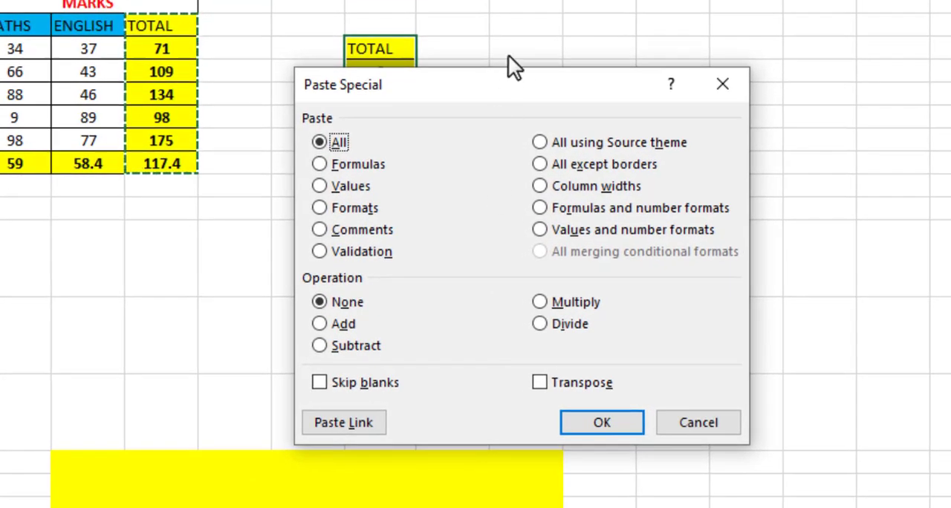
drag(523, 76, 679, 0)
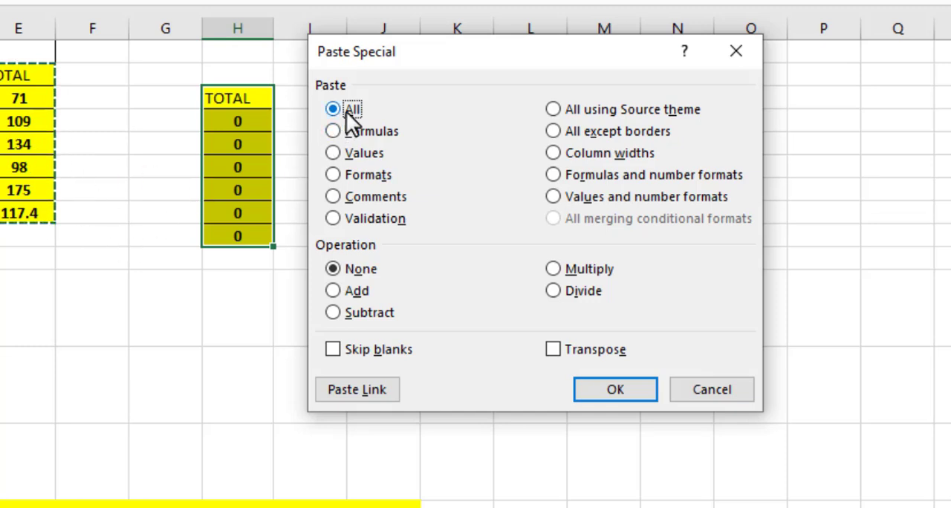
click(615, 387)
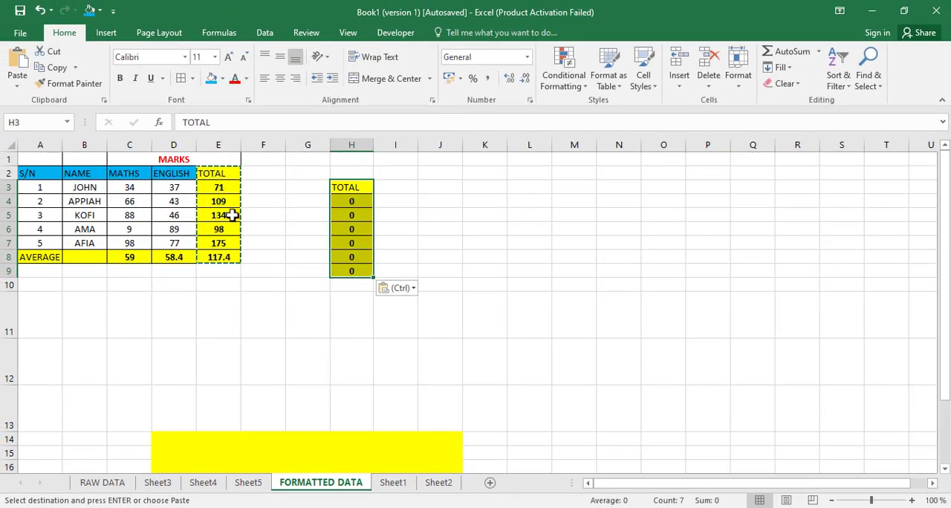
click(351, 202)
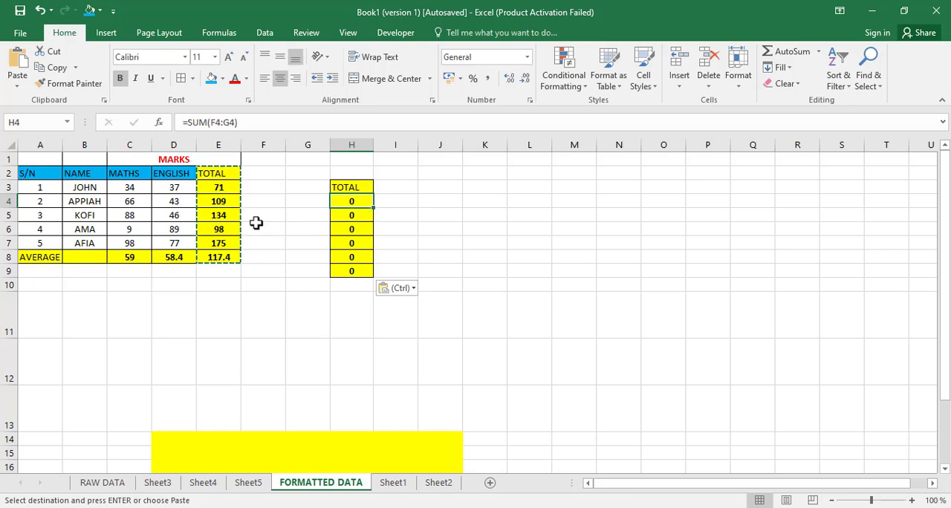
Step: Examine the Paste Special options for H4 without pasting, and cancel the pending copy of the TOTAL column
click(18, 84)
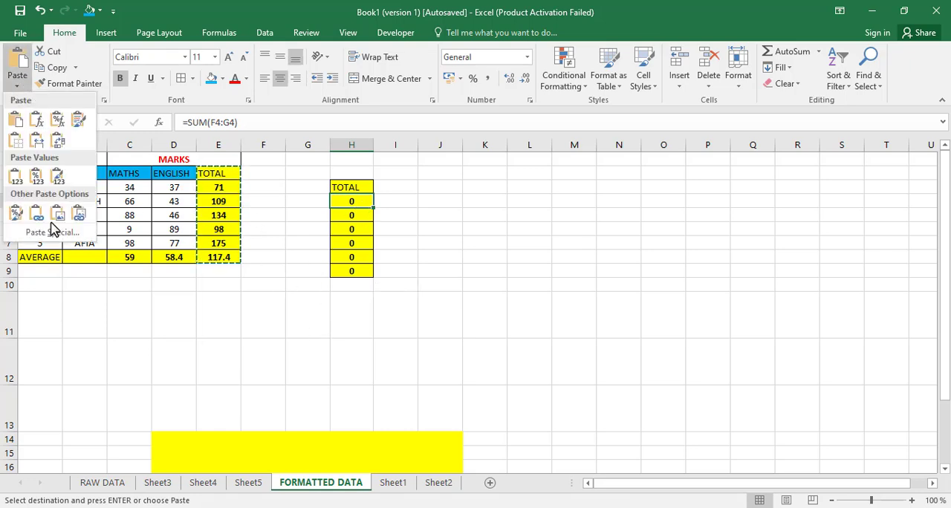
click(41, 245)
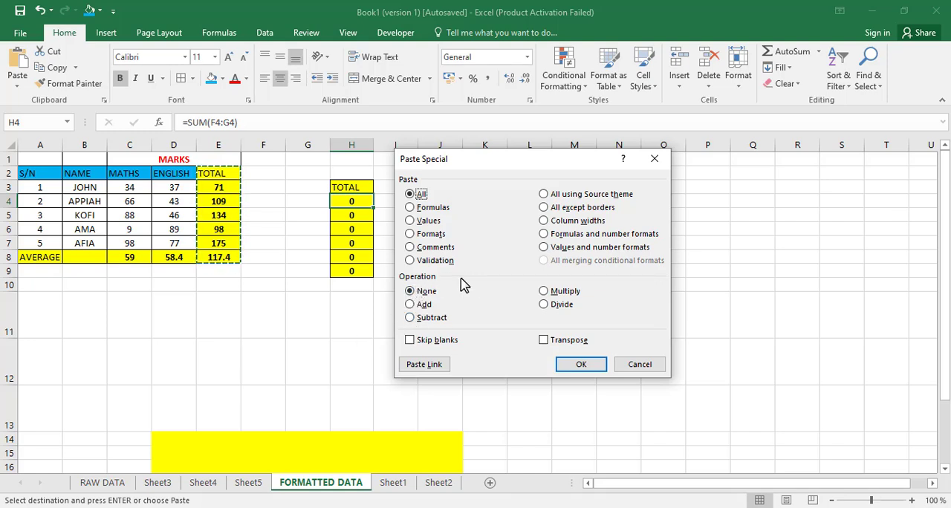
click(626, 365)
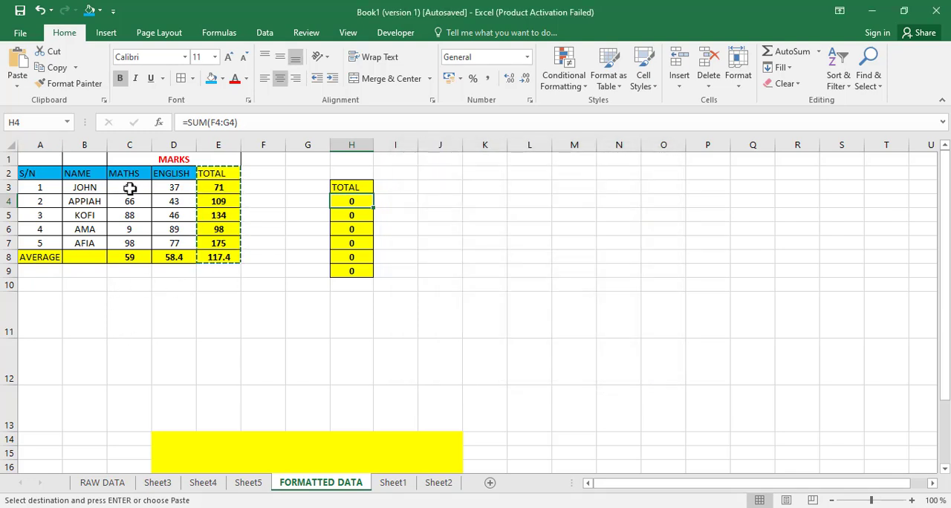
key(Escape)
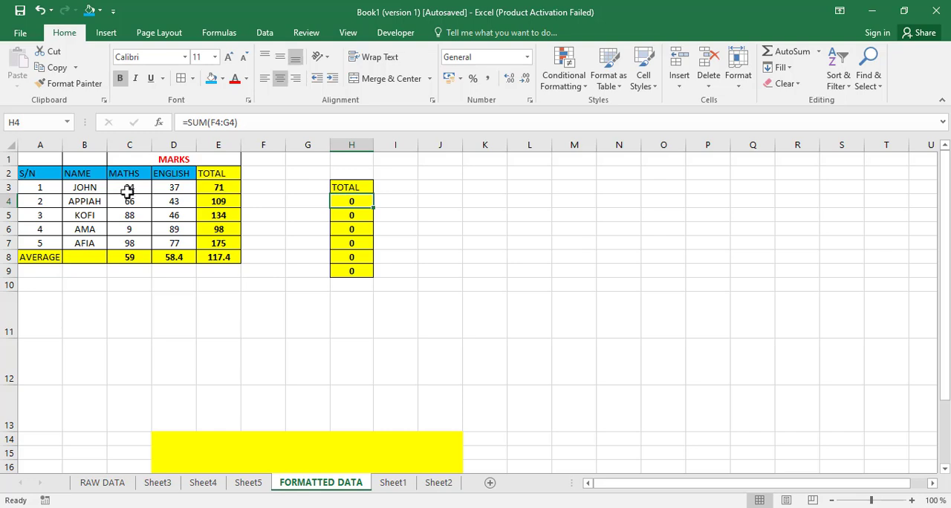
Step: Enter 100 in cell G1
drag(128, 188, 177, 243)
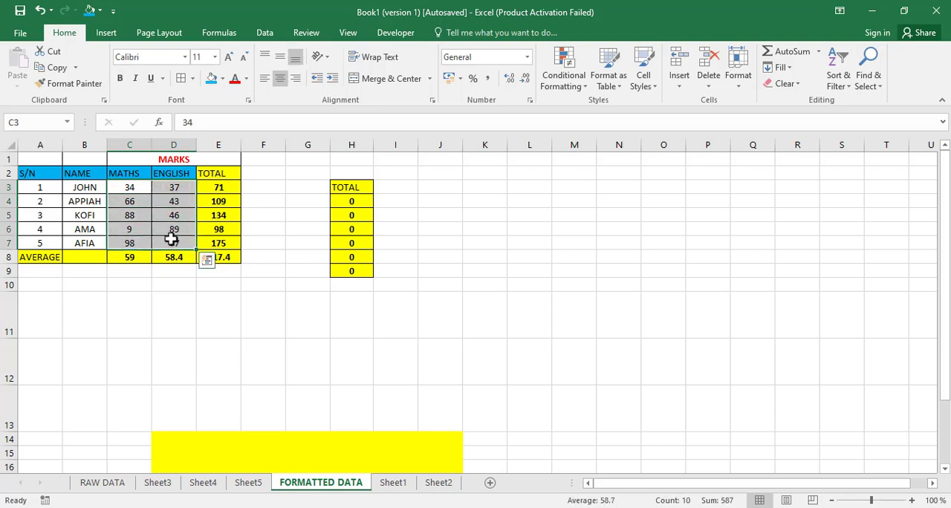
click(131, 187)
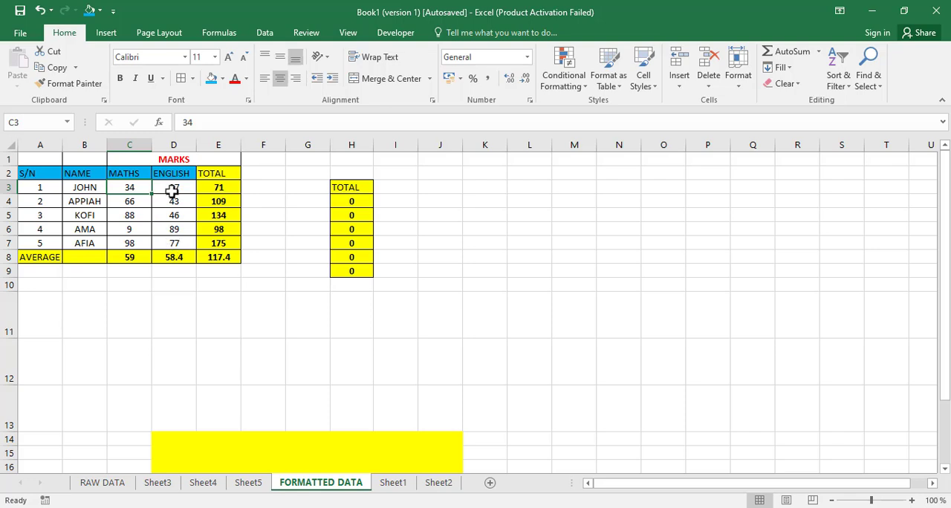
click(320, 159)
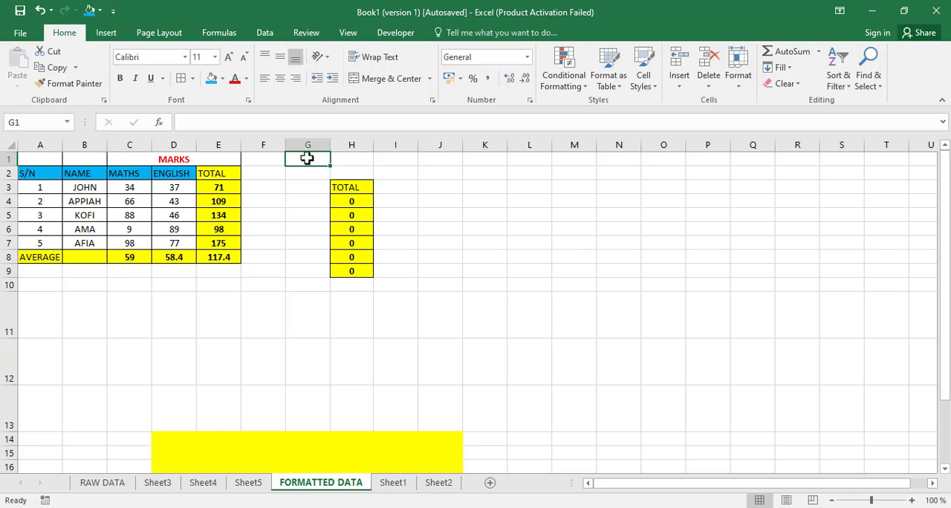
text(5)
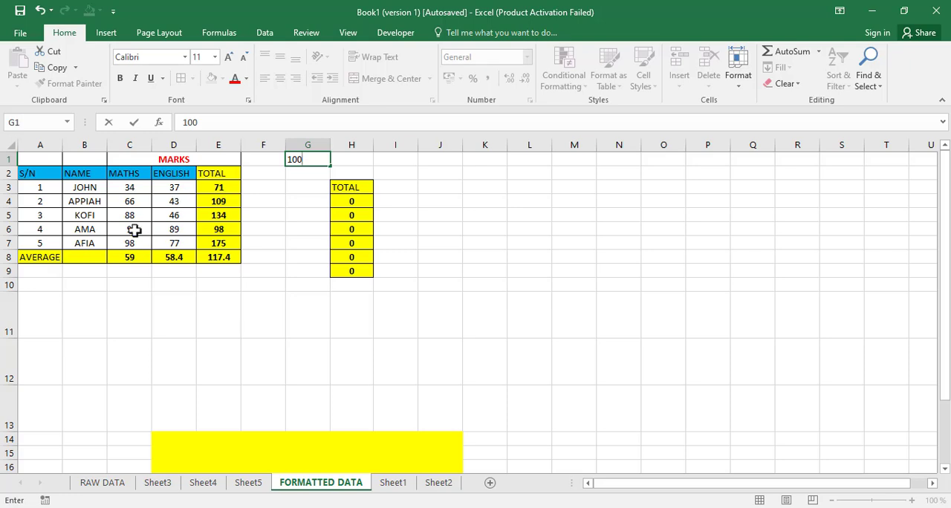
click(319, 182)
Step: Copy the value in G1 and select the marks in C3:D7 as its paste destination
click(305, 159)
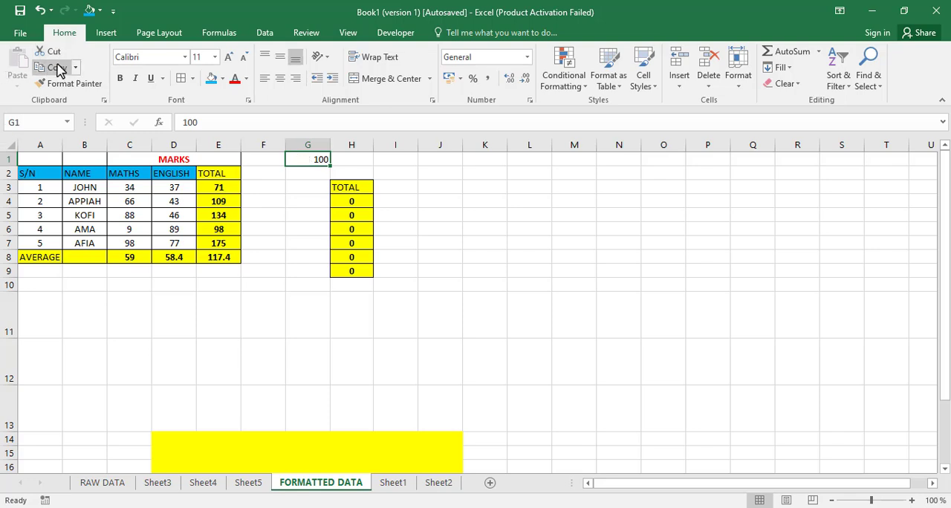
key(ctrl+c)
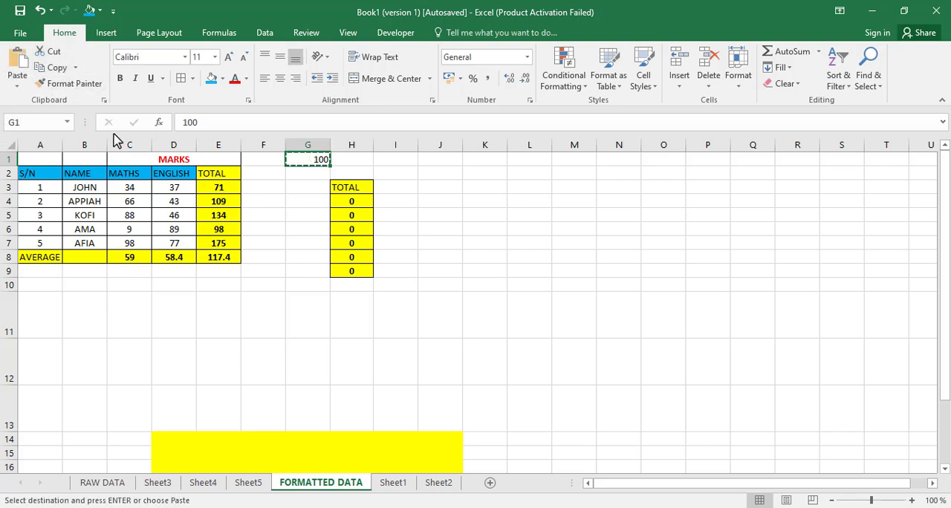
click(126, 188)
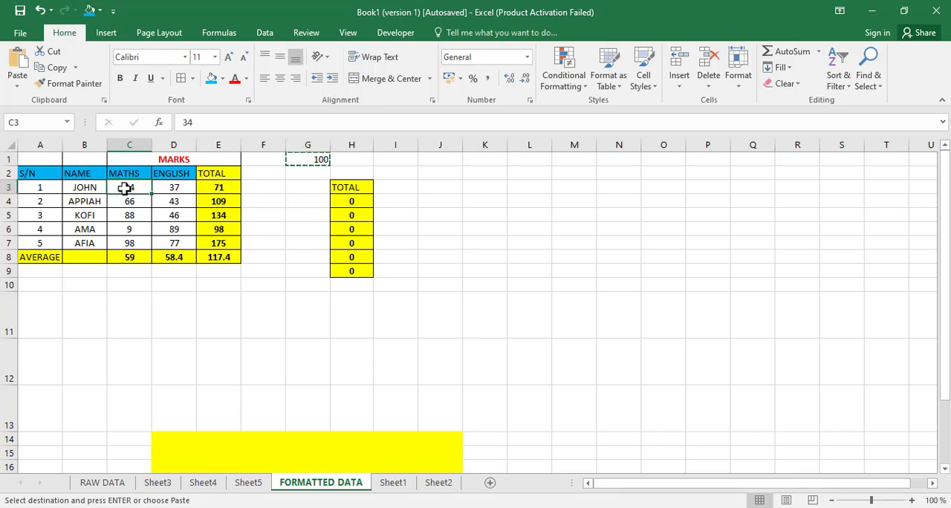
drag(126, 188, 180, 250)
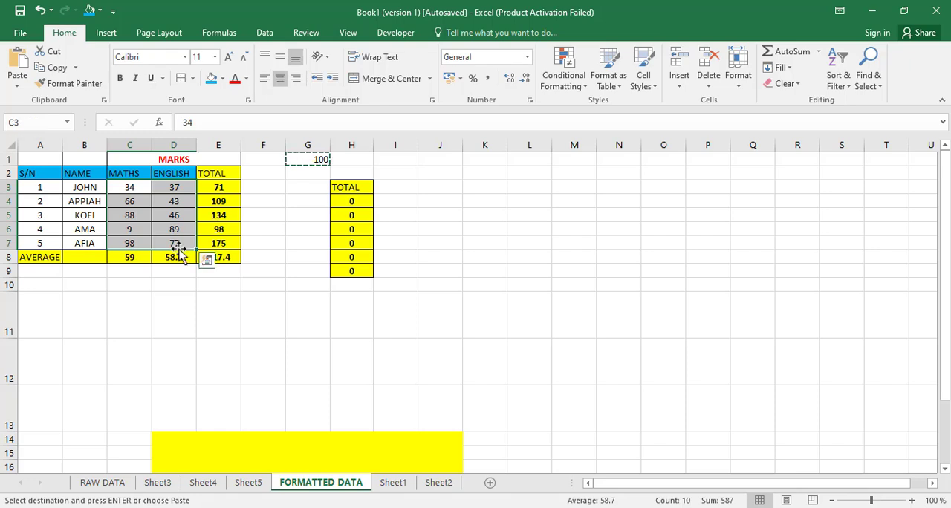
Step: Try adding the copied 100 to the marks in C3:D7 with the Add operation of Paste Special, and undo it
click(17, 88)
click(50, 235)
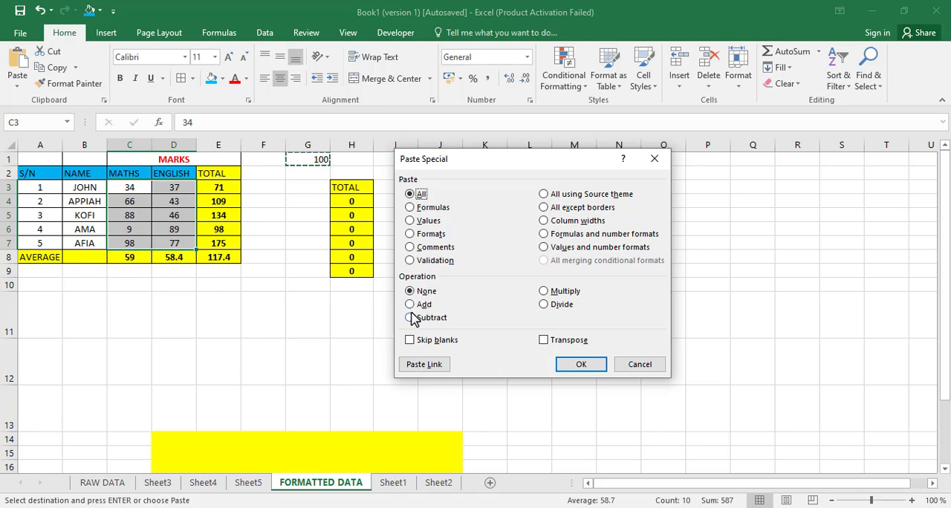
click(413, 308)
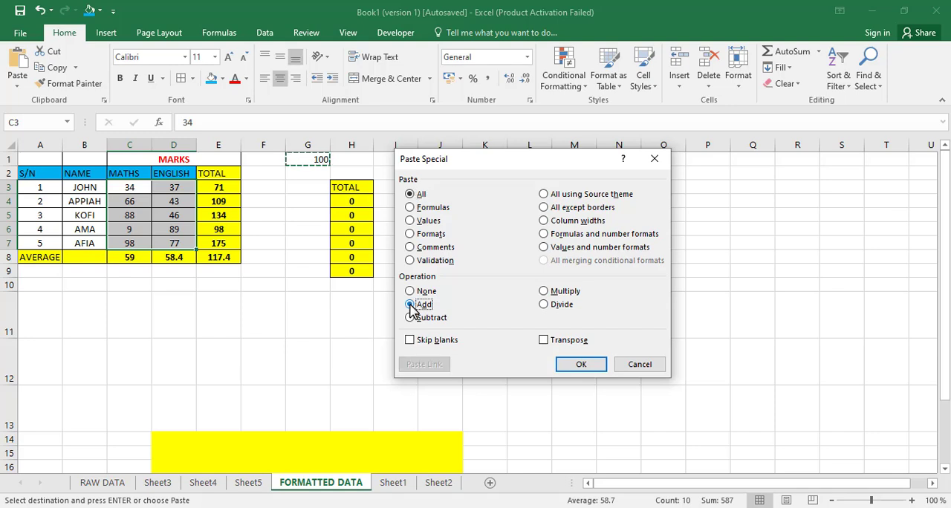
click(582, 366)
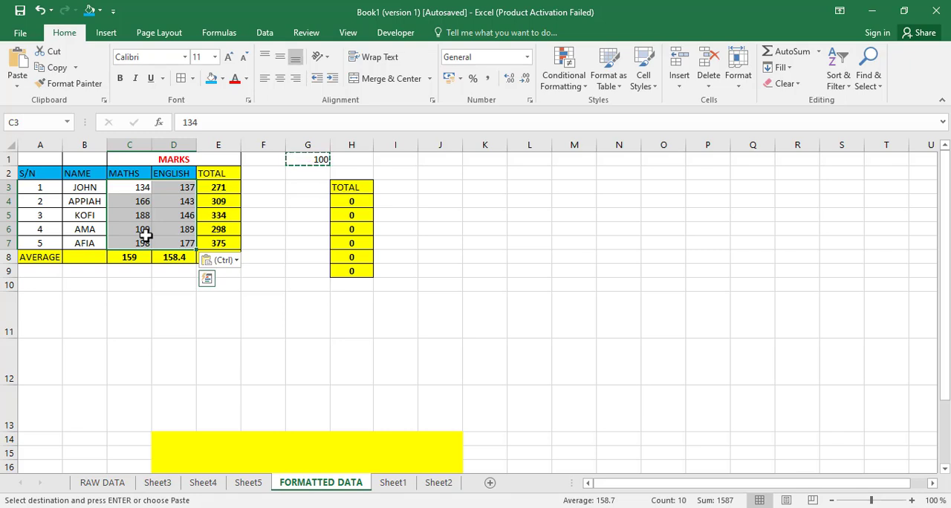
key(ctrl+z)
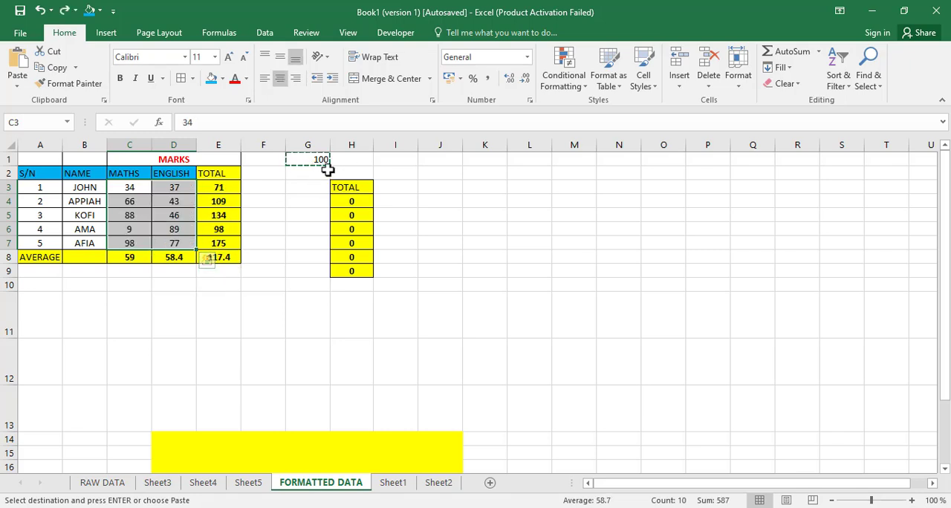
Step: Multiply the marks in C3:D7 by the copied 100 with the Multiply operation of Paste Special, and deselect the range
click(16, 85)
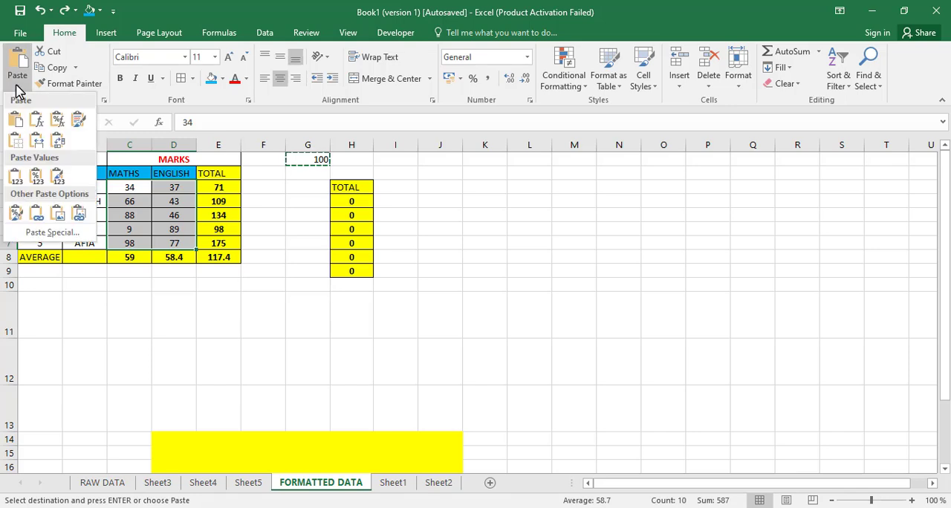
click(43, 232)
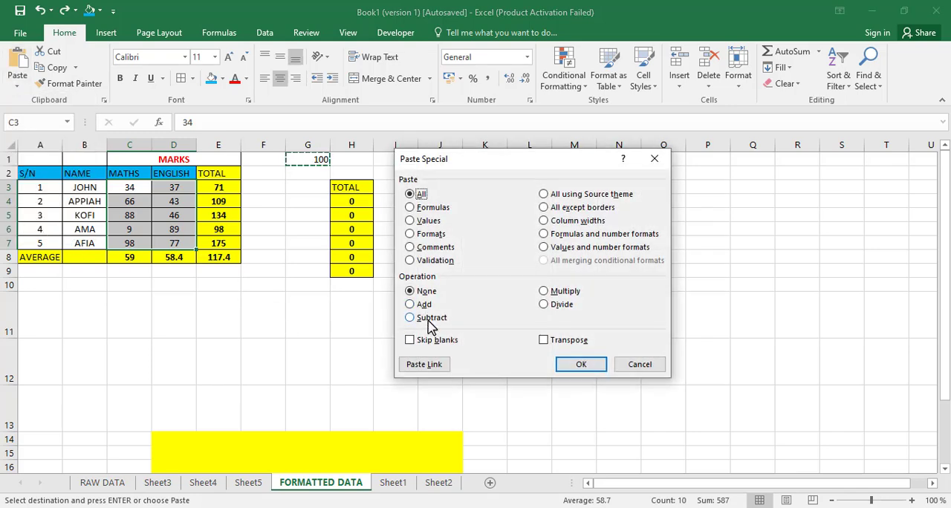
click(566, 294)
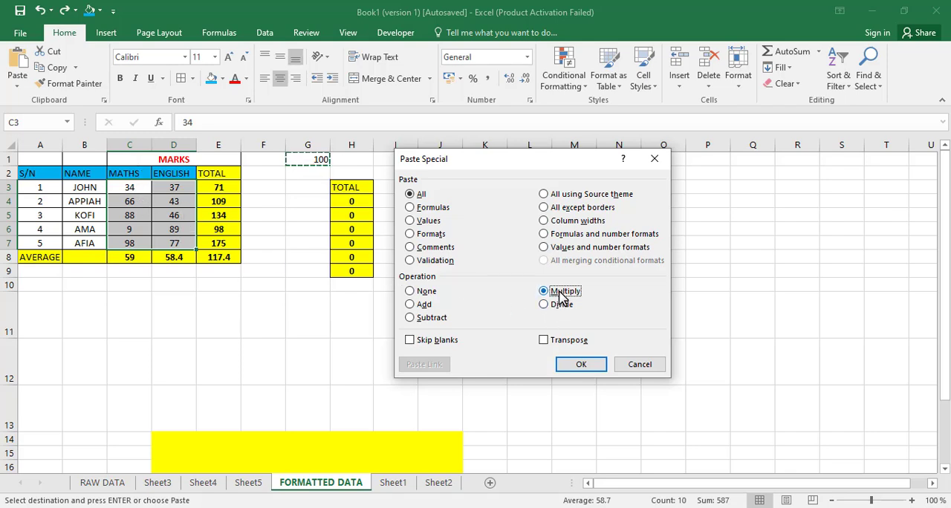
click(580, 367)
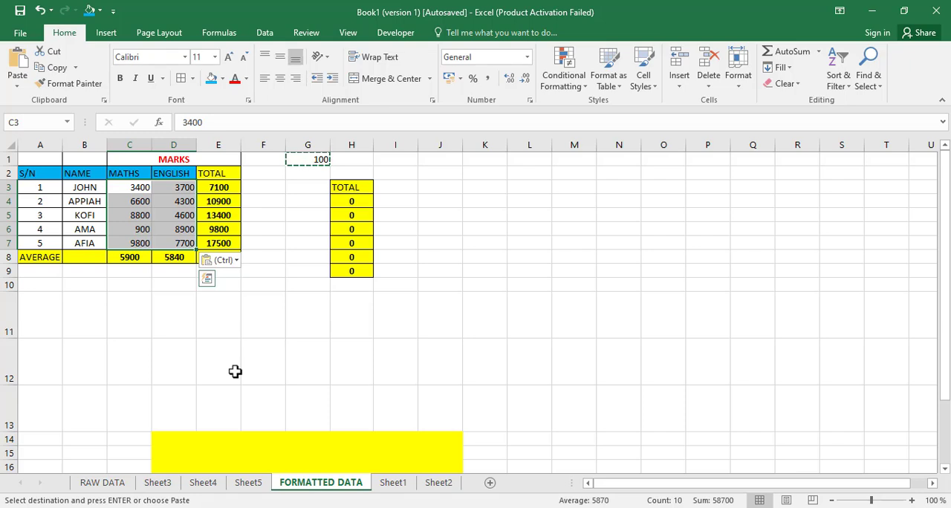
click(303, 262)
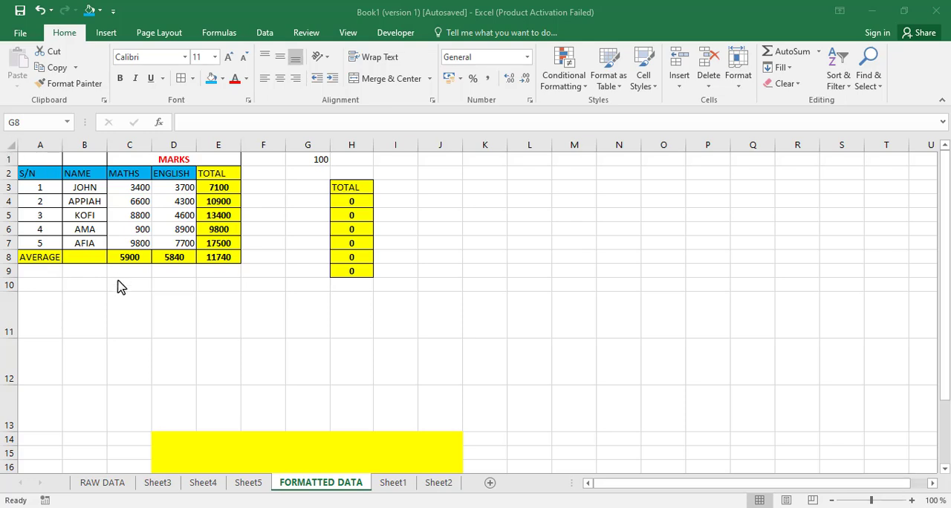
click(144, 332)
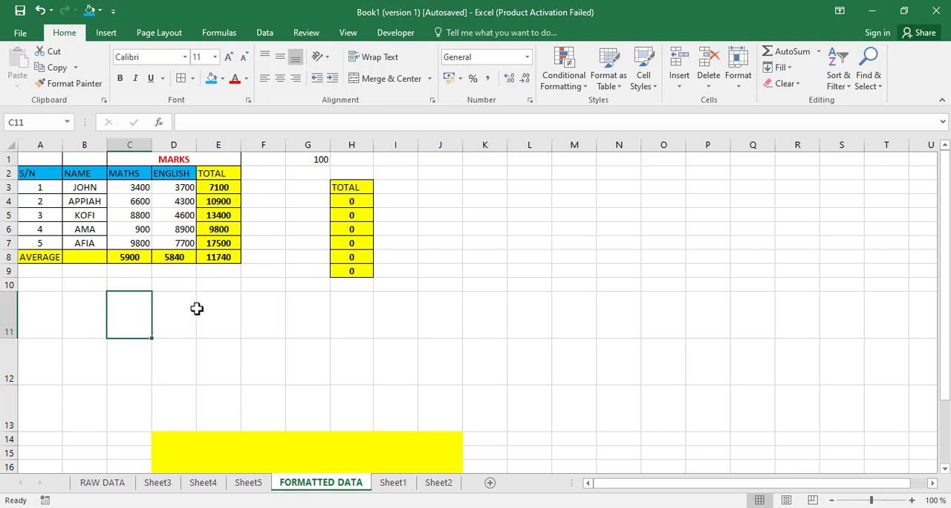
Step: Inspect the formulas behind the TOTAL column cells E3, E4, E5, E7 and the average in E8
drag(30, 158, 172, 256)
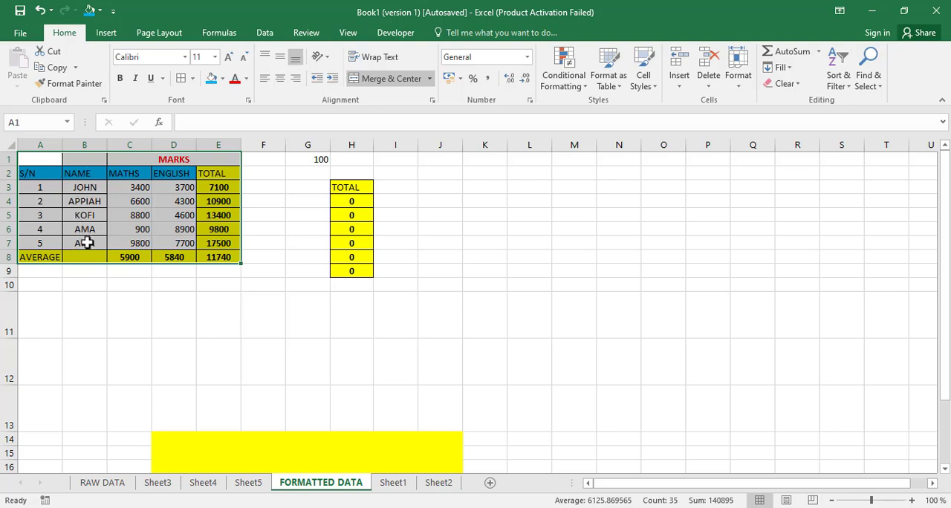
click(215, 258)
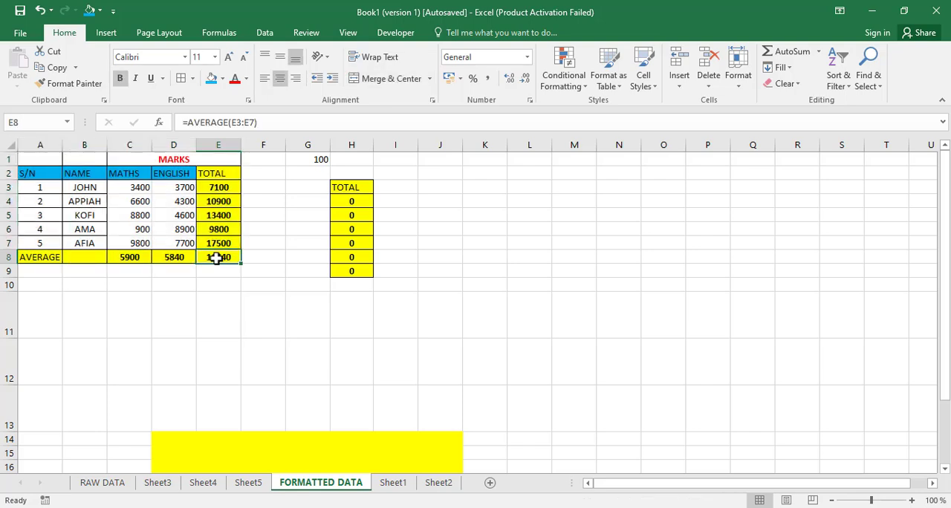
click(220, 214)
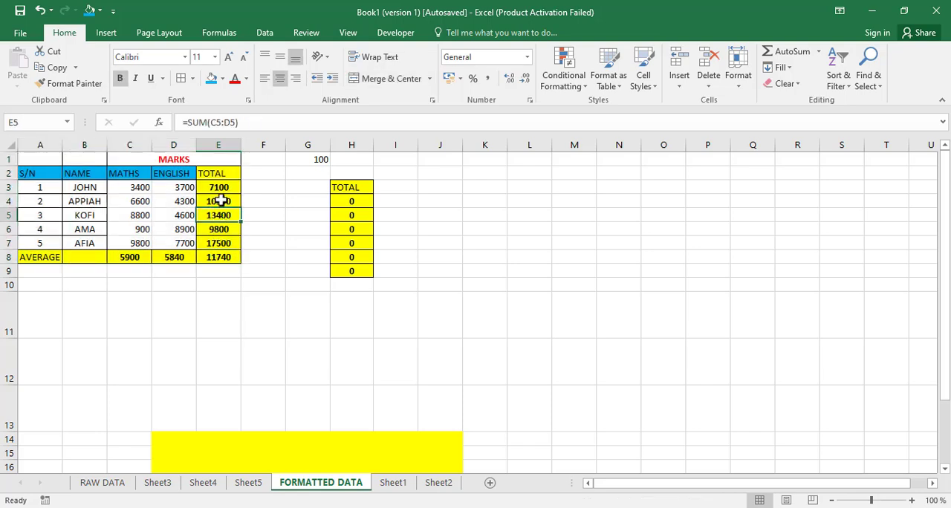
click(220, 201)
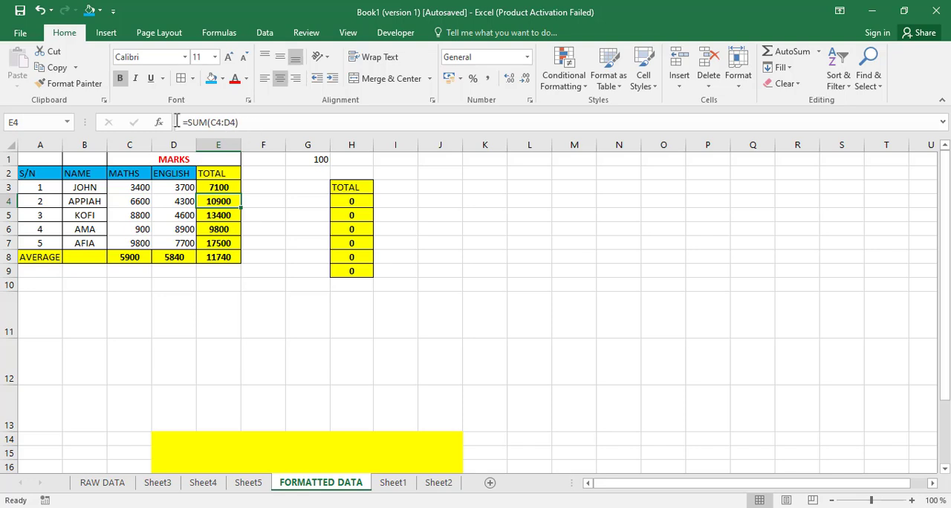
click(206, 190)
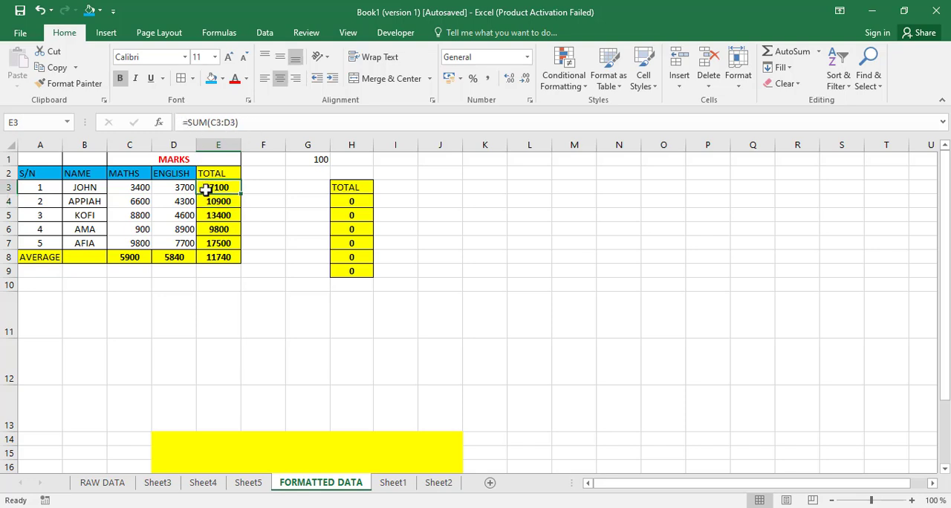
click(216, 243)
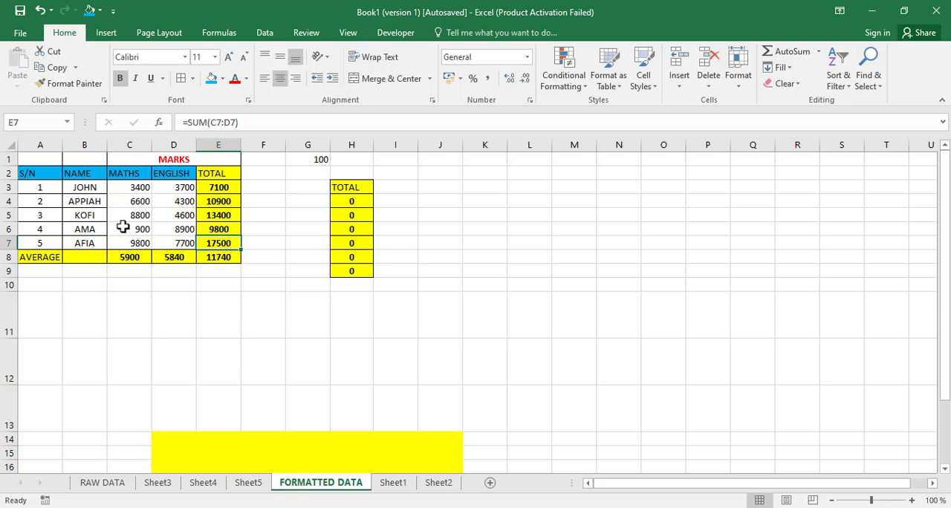
Step: Select the marks table A1:E8 and view the Go To Special options without applying any
click(35, 159)
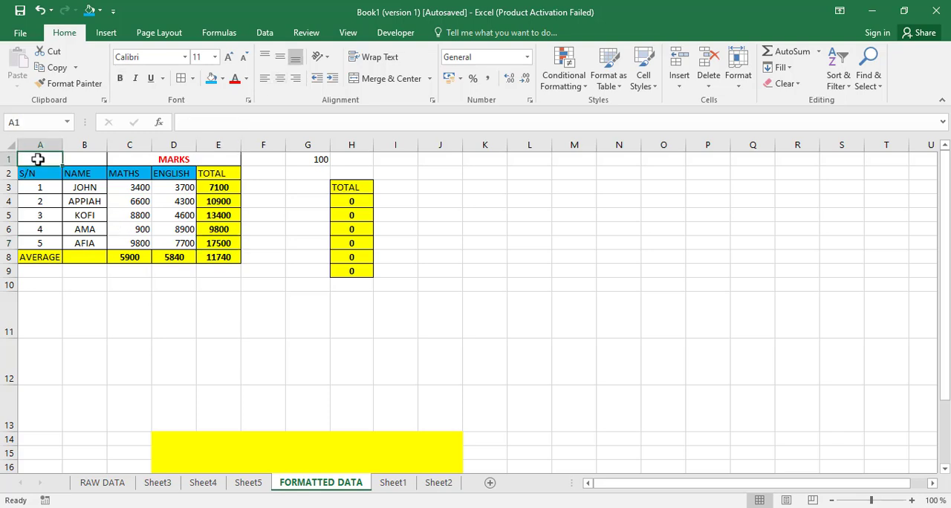
key(ctrl+a)
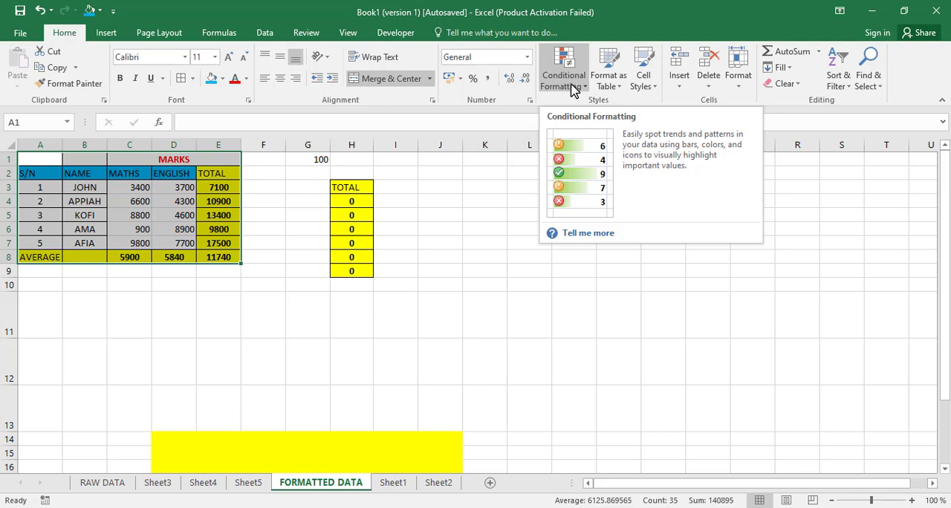
key(F5)
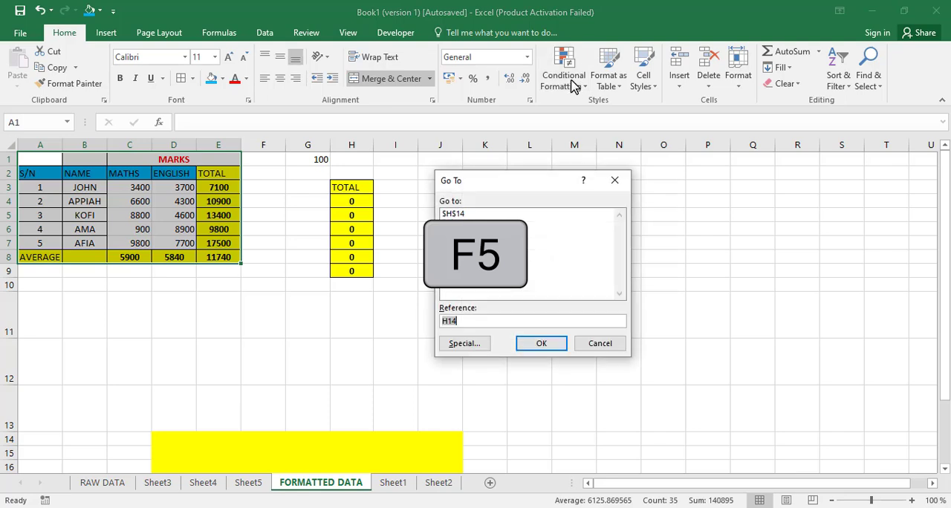
click(466, 345)
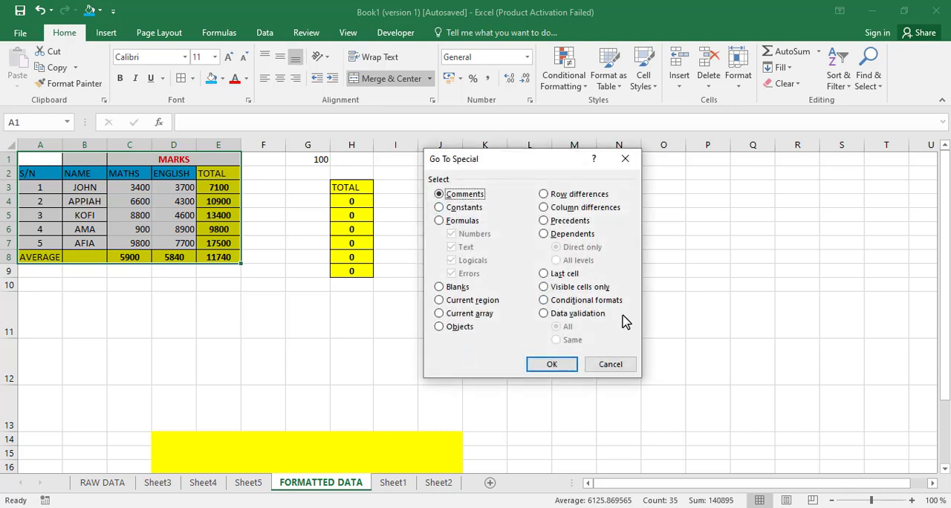
click(614, 365)
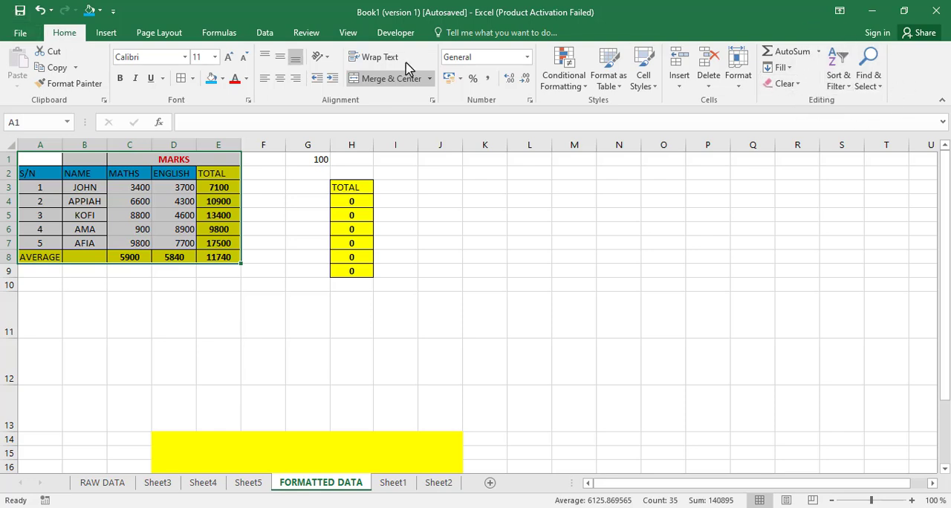
Step: Select only the number constants in the marks table with Go To Special, excluding text, logicals and errors
click(881, 88)
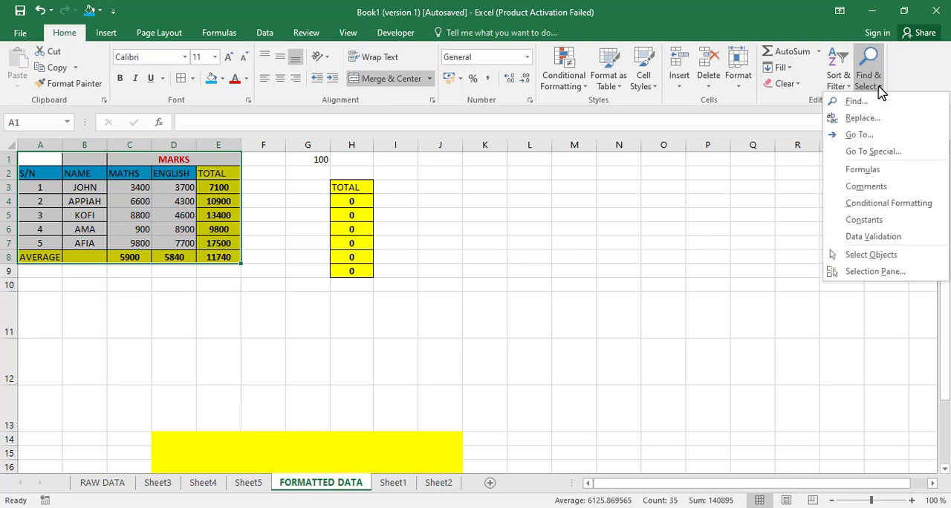
click(873, 151)
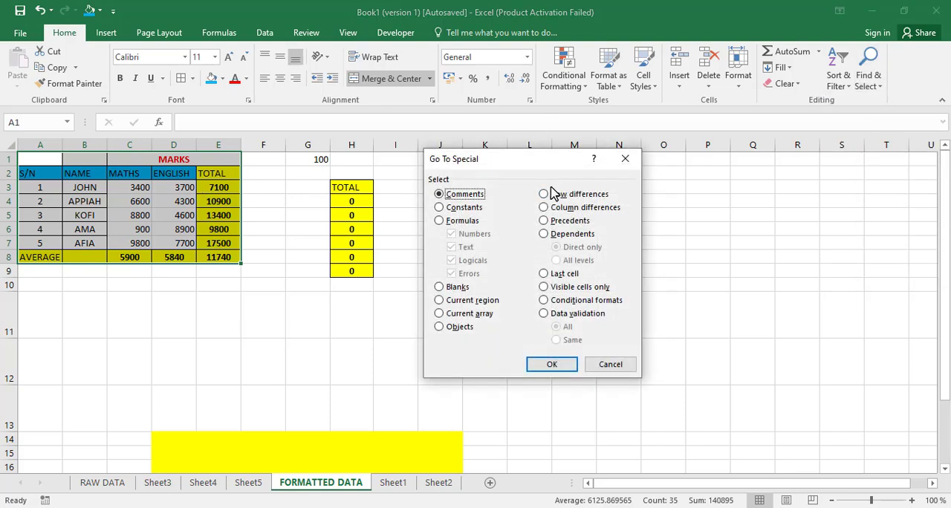
drag(546, 166, 569, 153)
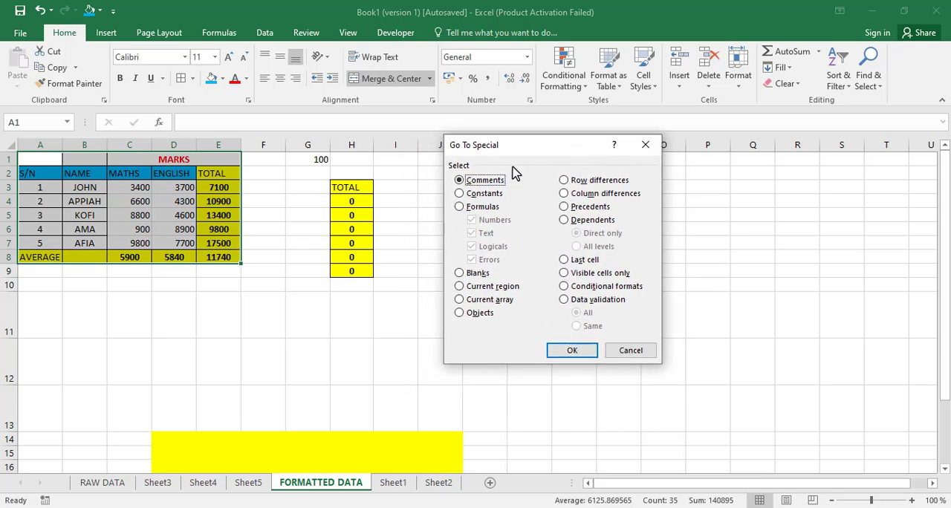
click(483, 195)
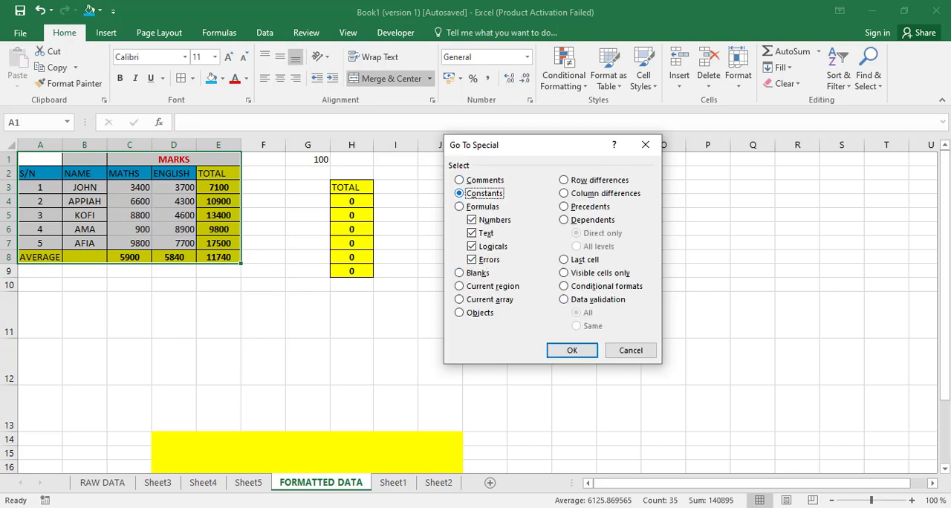
click(472, 234)
click(474, 248)
click(472, 260)
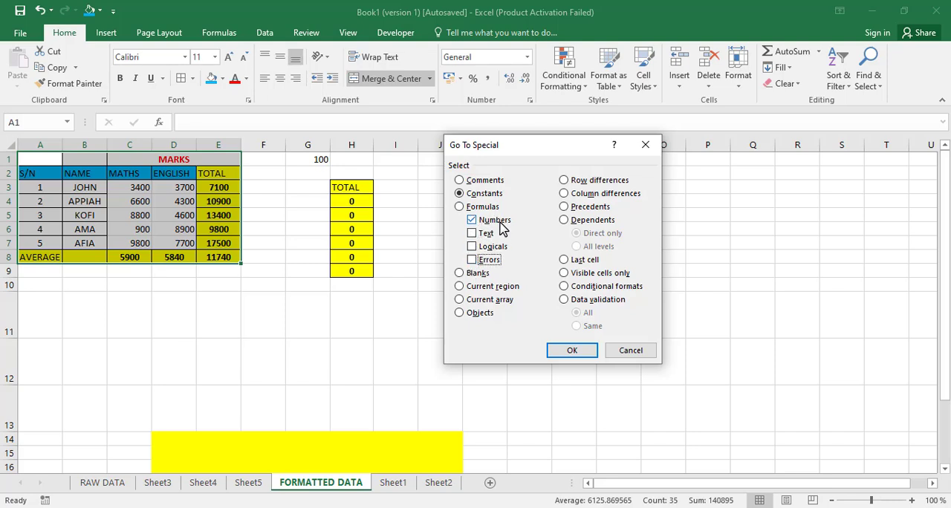
click(568, 351)
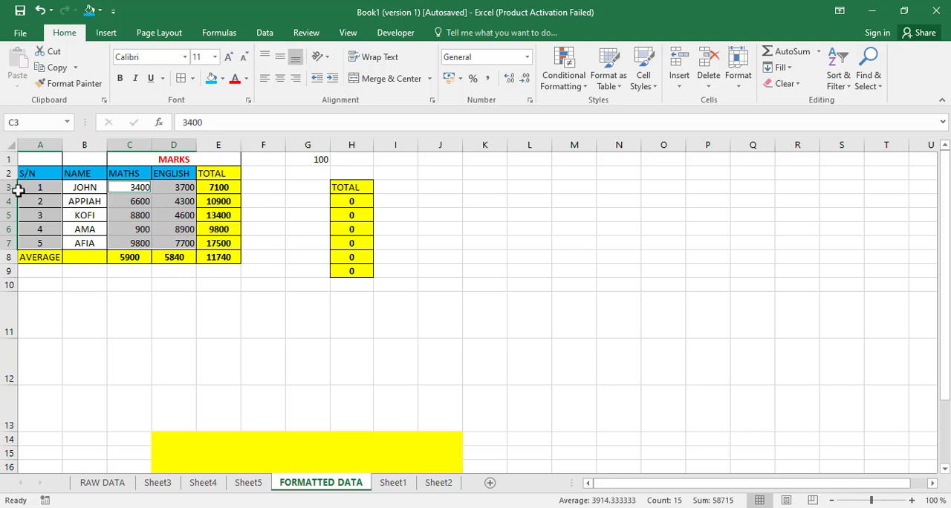
Step: Reselect the marks table A1:E8 and use Go To Special to select only its formulas that return numbers
key(ctrl+a)
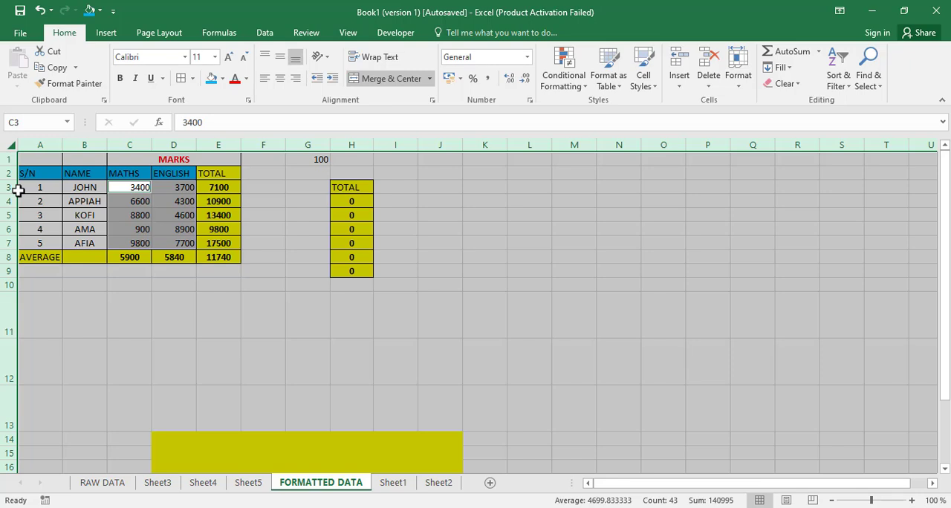
click(19, 191)
key(ctrl+a)
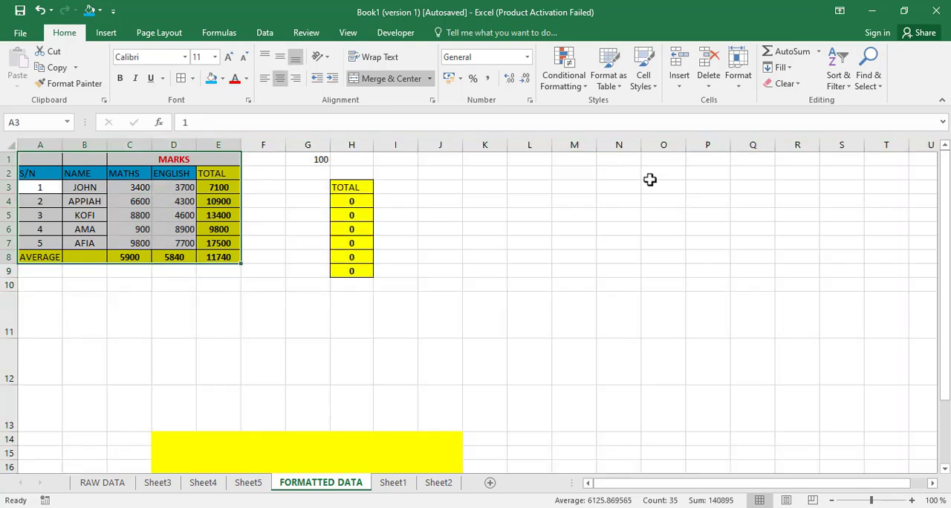
key(ctrl+g)
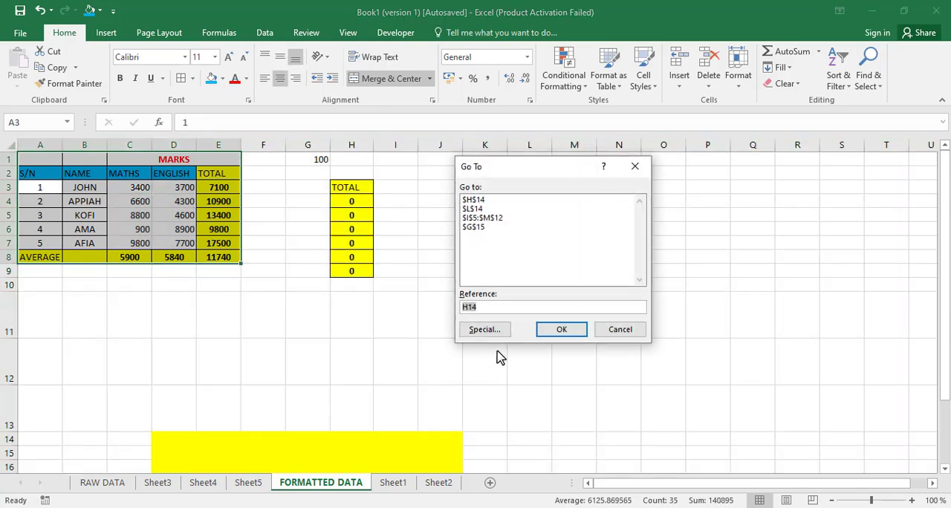
click(490, 329)
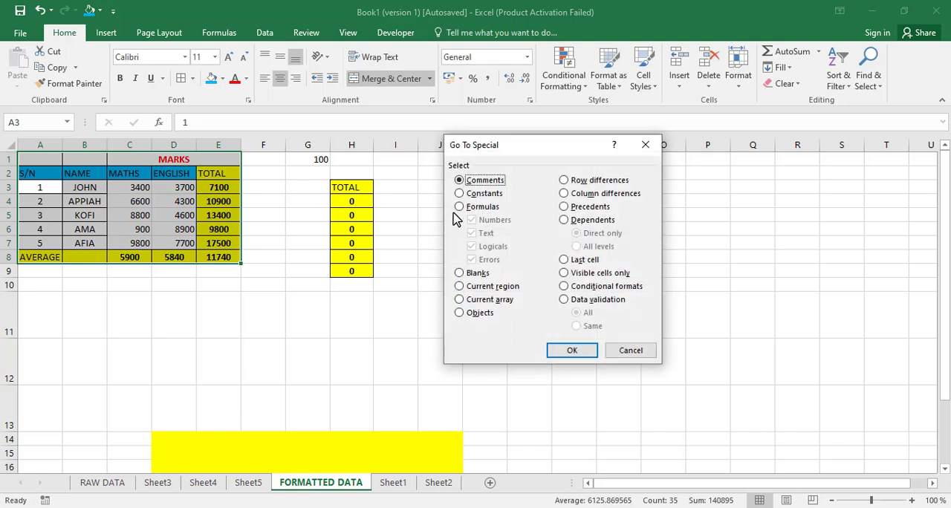
click(461, 194)
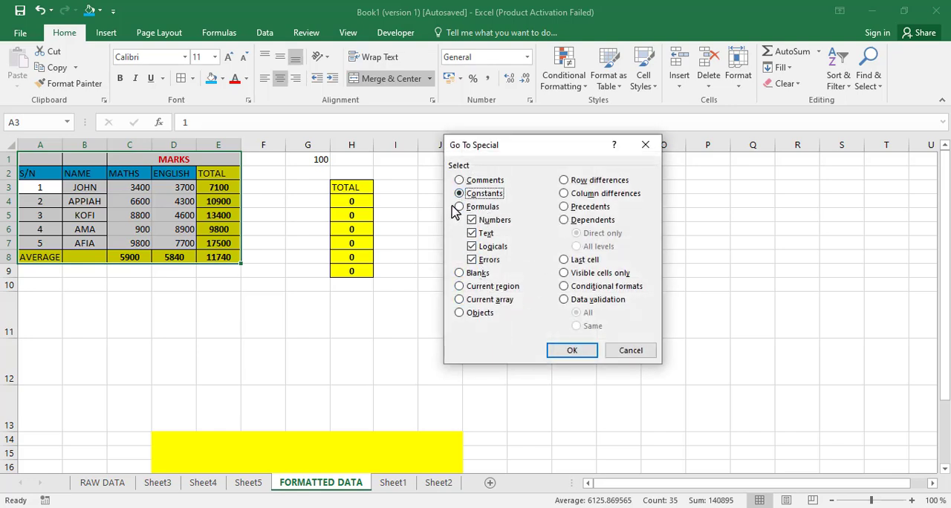
click(460, 207)
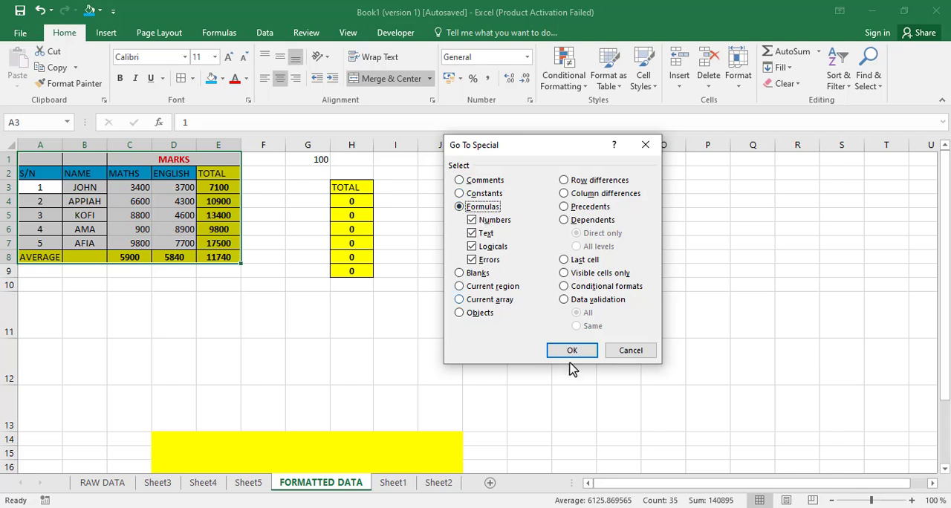
click(471, 234)
click(472, 246)
click(472, 260)
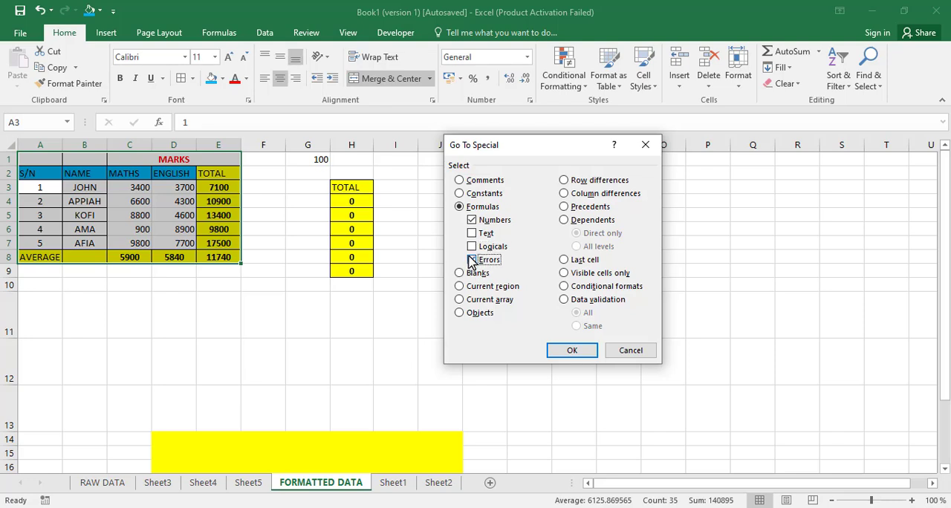
click(572, 350)
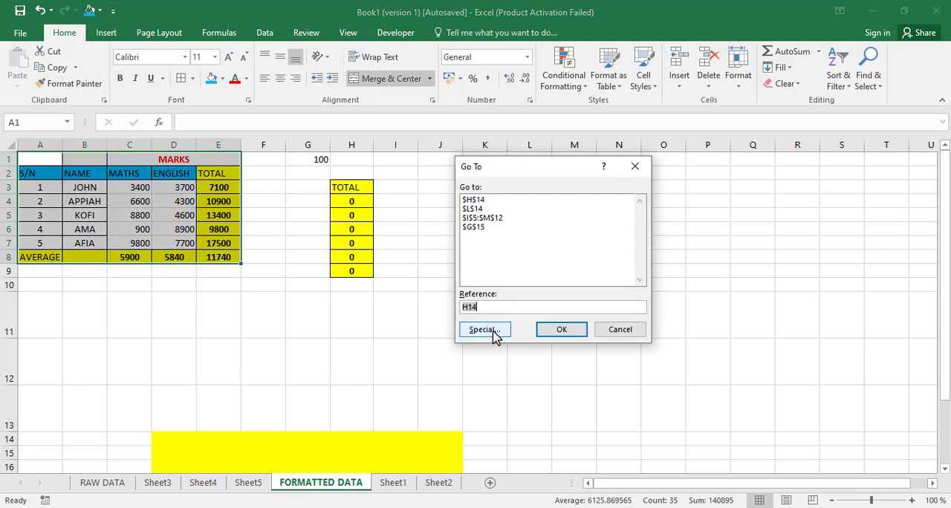
Step: Select the direct dependents of the table's cells with Go To Special, and select the marks in C3:D7
click(492, 331)
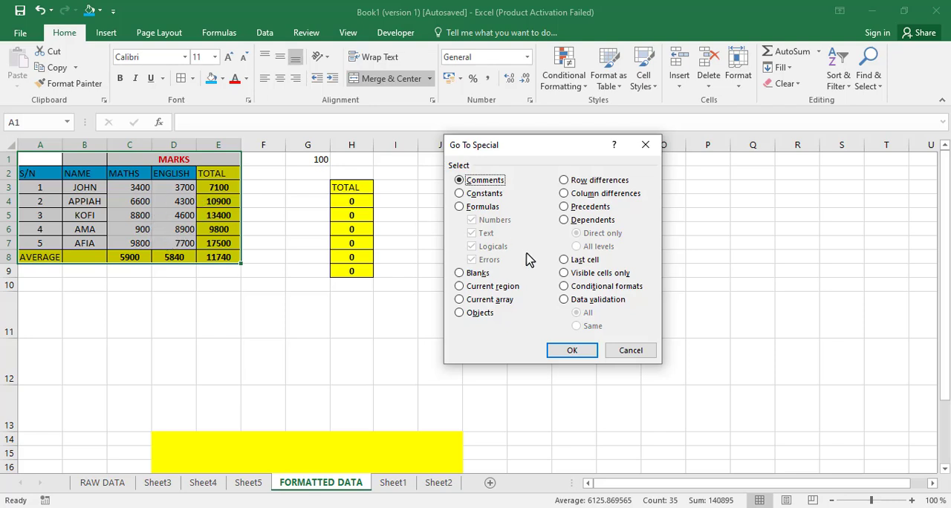
click(564, 221)
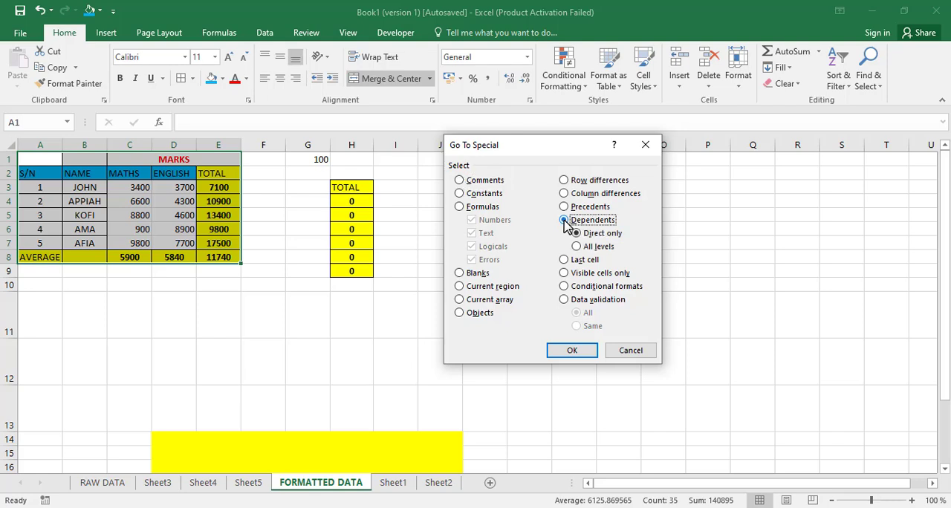
click(572, 350)
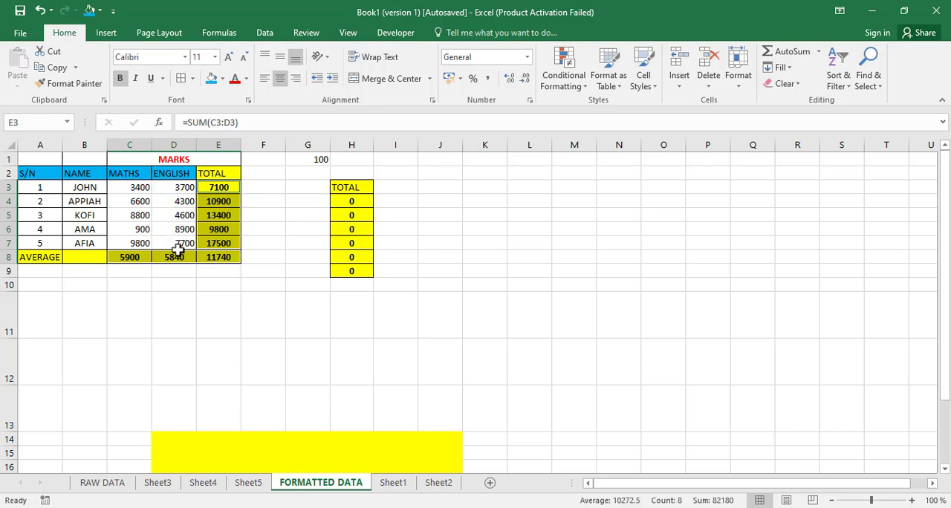
mouse_move(123, 186)
mouse_down()
mouse_move(174, 214)
mouse_move(176, 241)
mouse_up()
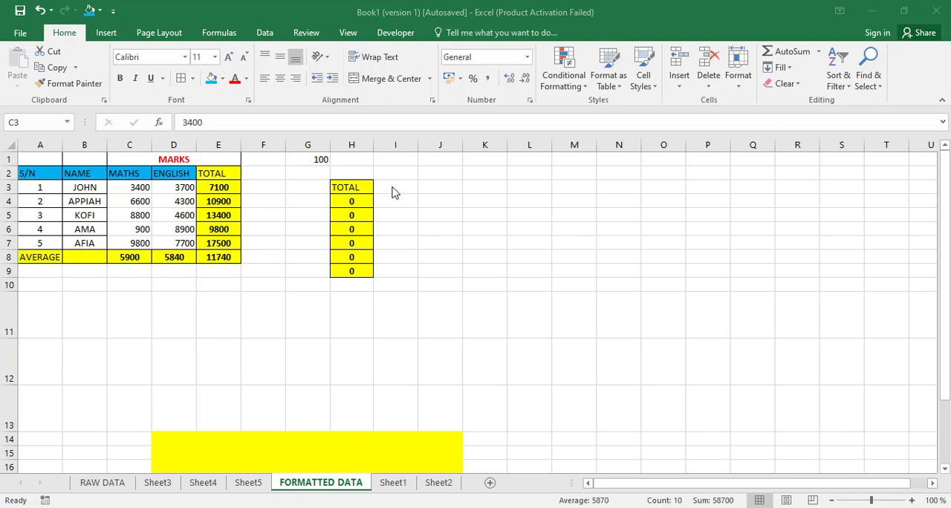
Step: Select the marks table A1:E8 and search it for the first student's name with Find Next and Find All
click(27, 158)
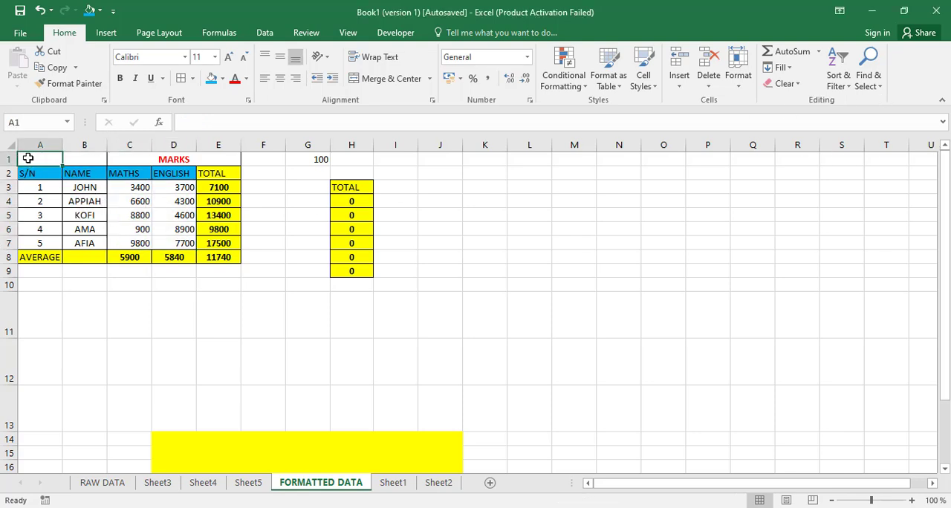
key(ctrl+a)
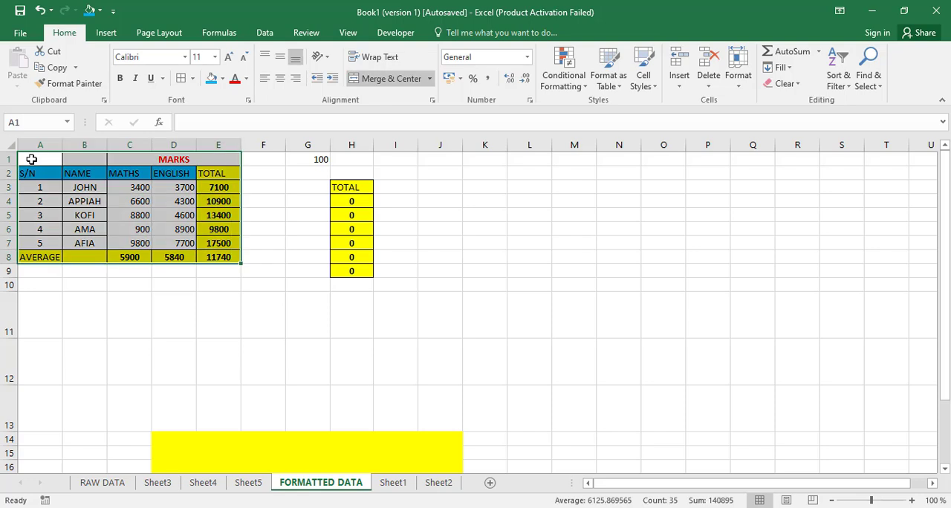
click(883, 86)
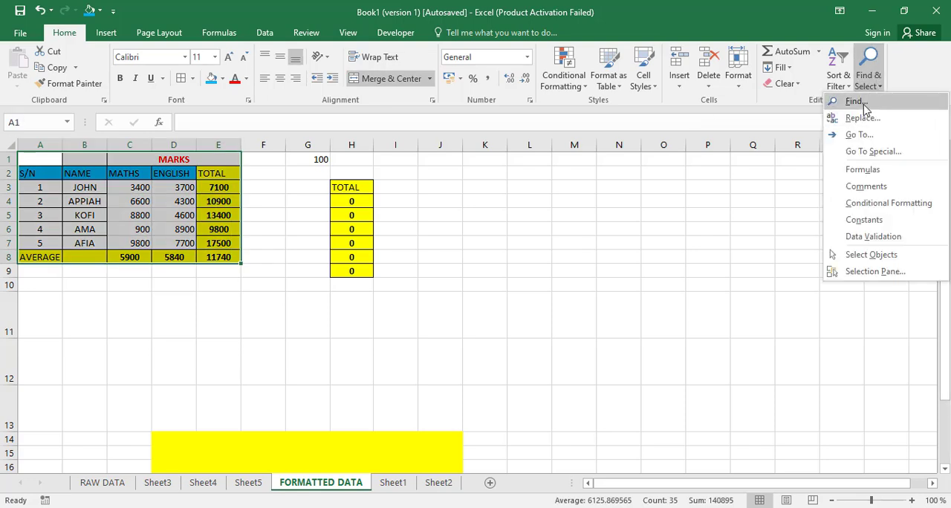
click(864, 104)
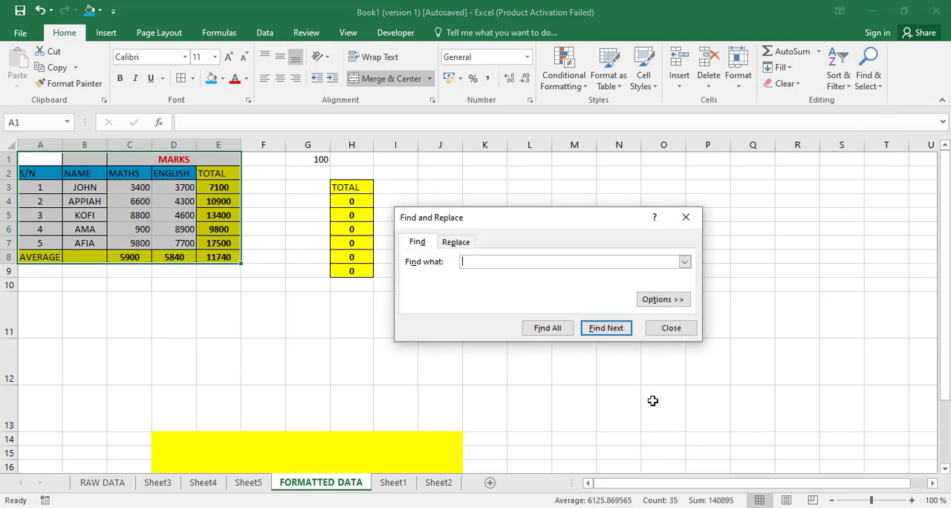
click(455, 244)
click(418, 247)
click(594, 328)
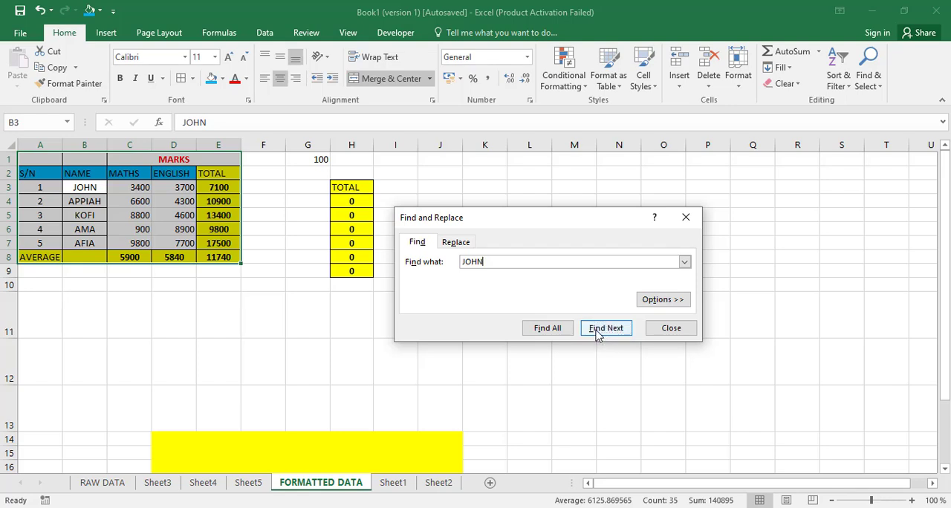
click(548, 328)
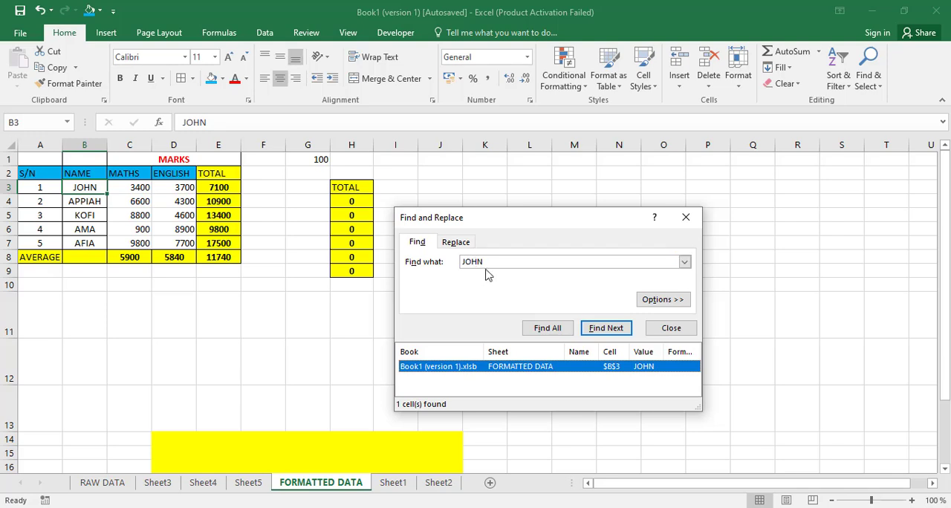
Step: Replace all occurrences of the first student's name with a new name, and dismiss the completion message
click(455, 243)
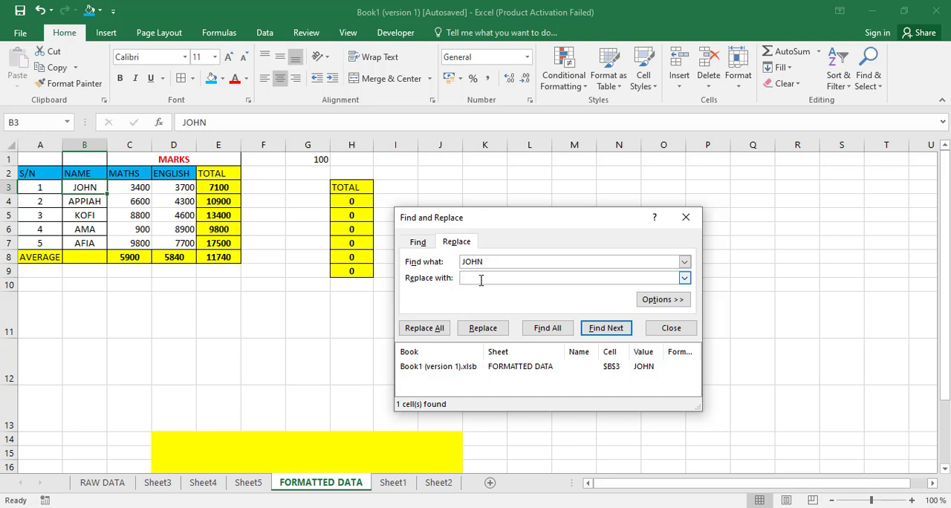
text(JOHRUT)
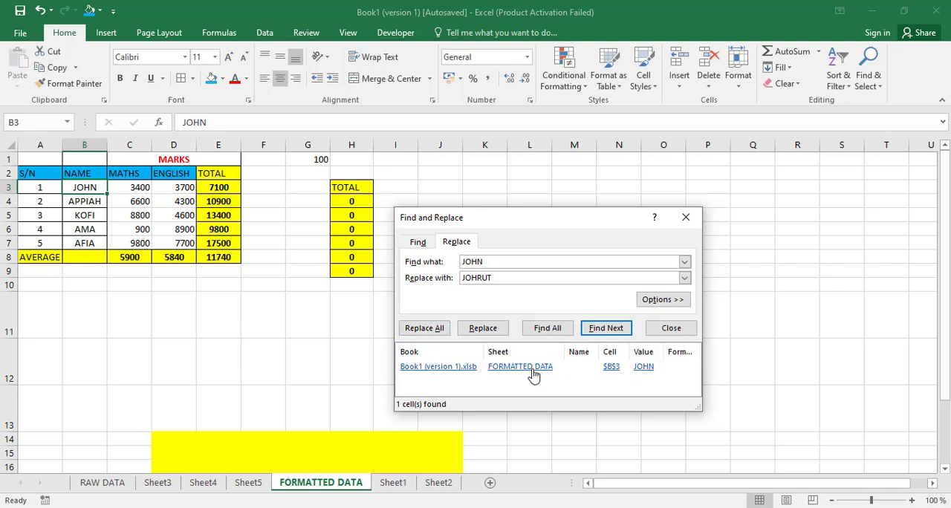
click(424, 329)
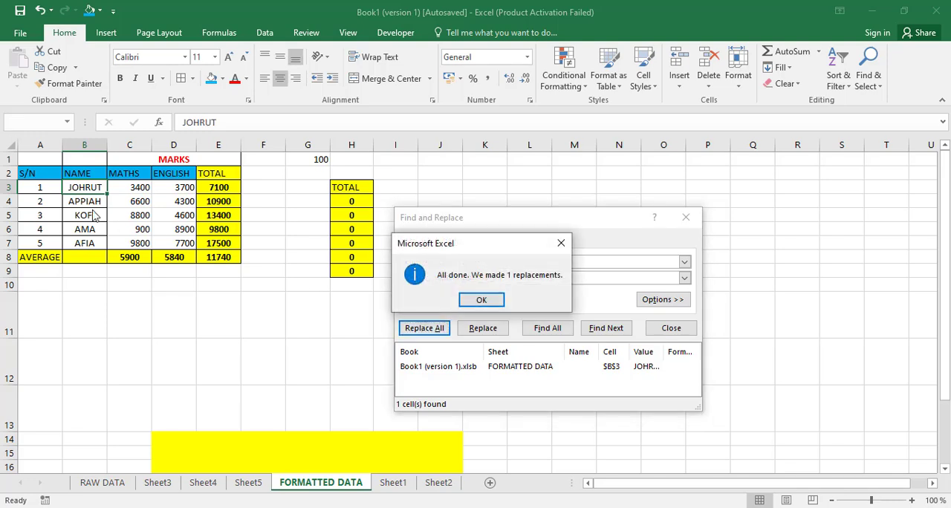
click(481, 301)
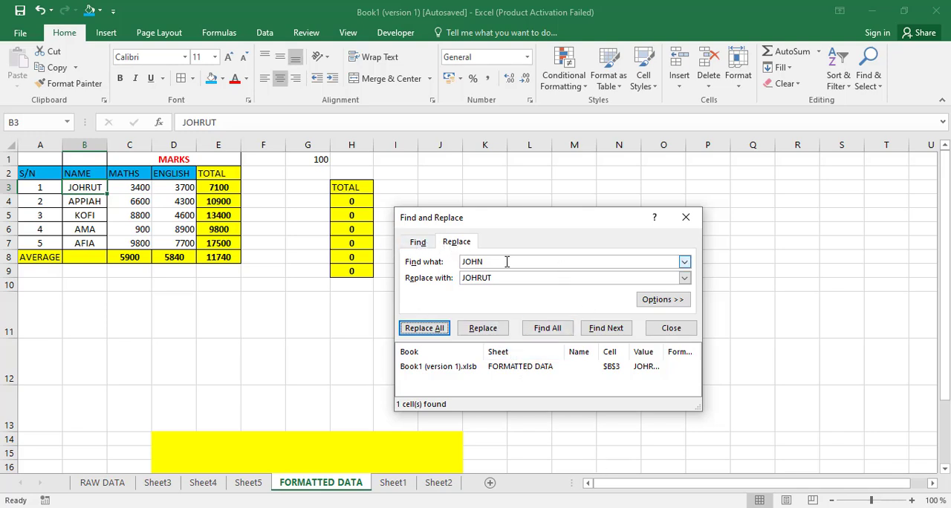
Step: Expand the search options and take the find format from the yellow TOTAL header in cell E2
click(663, 302)
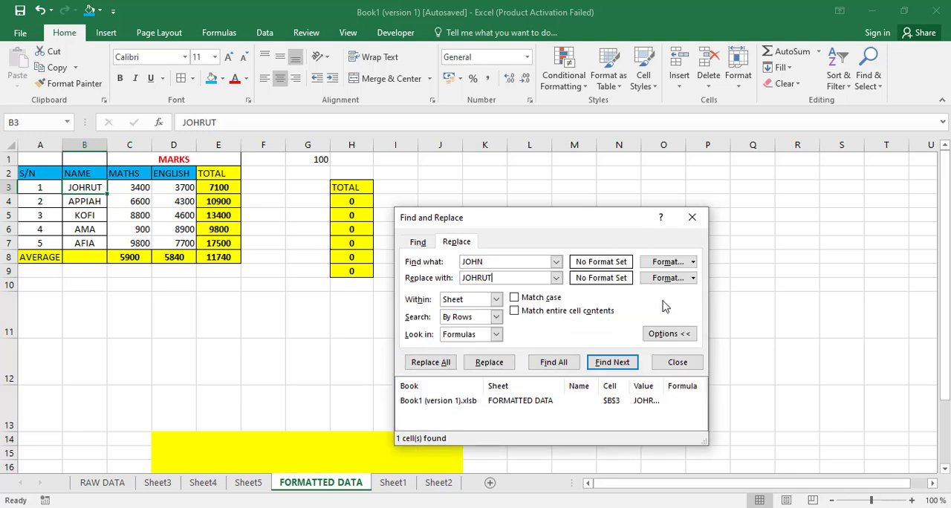
click(419, 247)
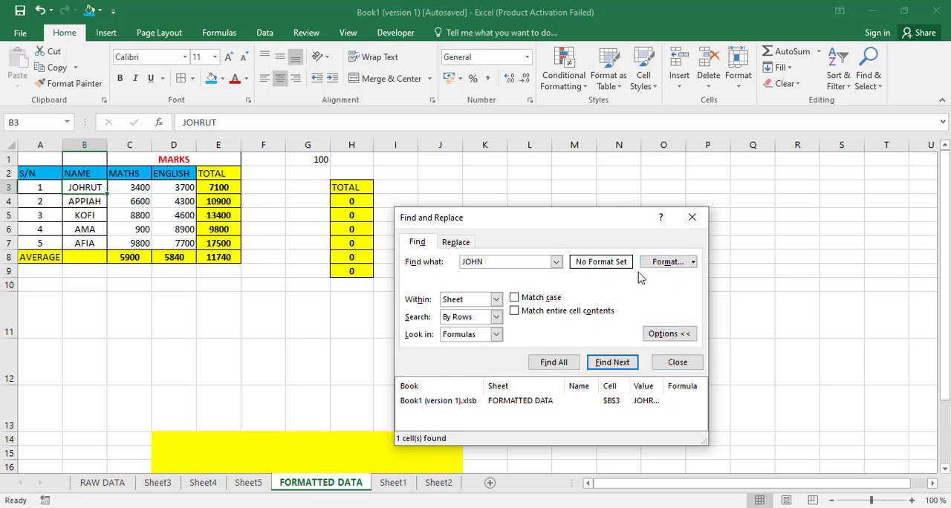
click(674, 266)
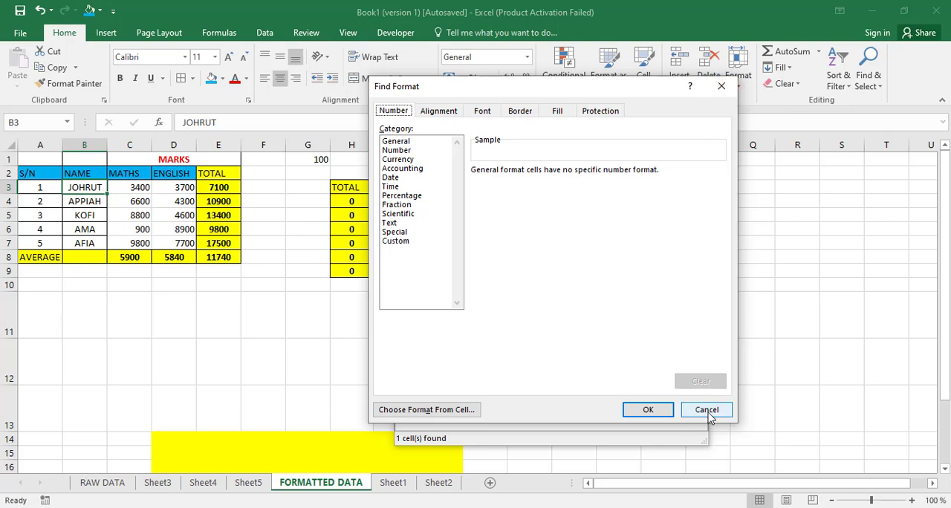
click(706, 410)
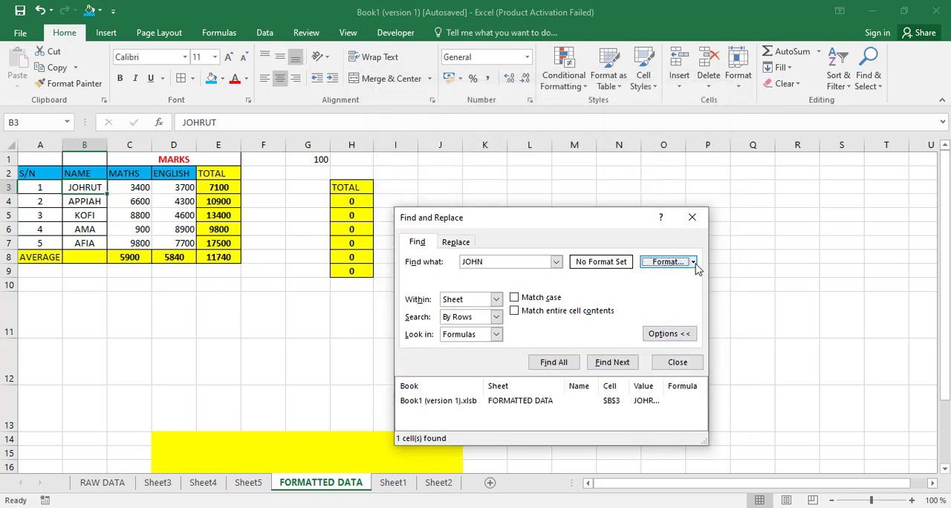
click(695, 264)
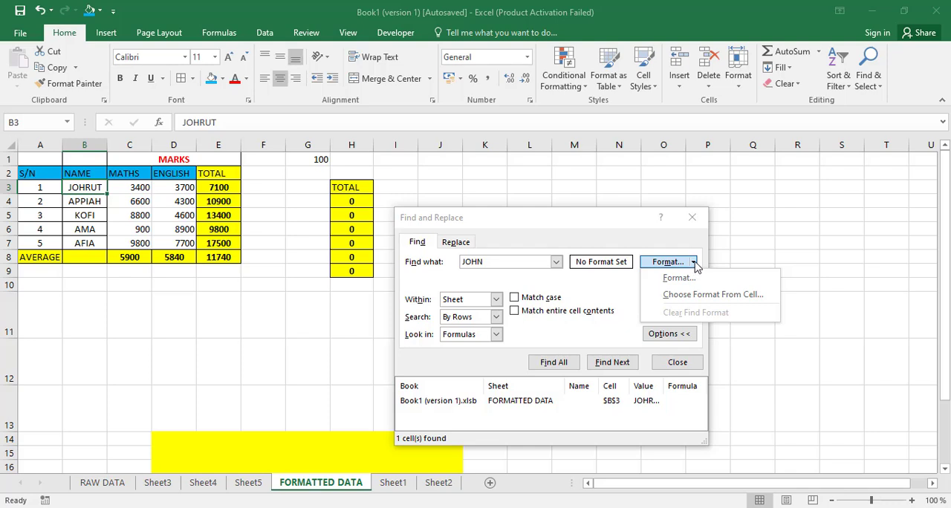
click(712, 295)
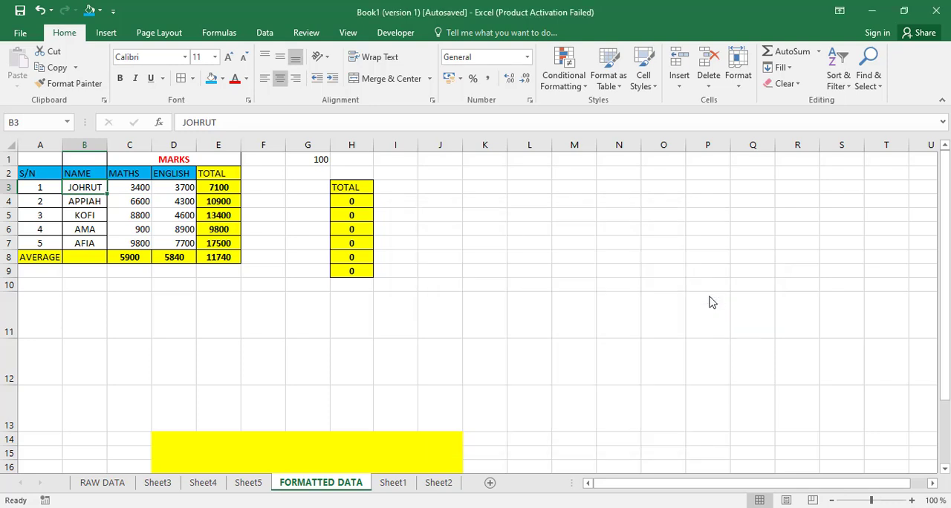
click(222, 172)
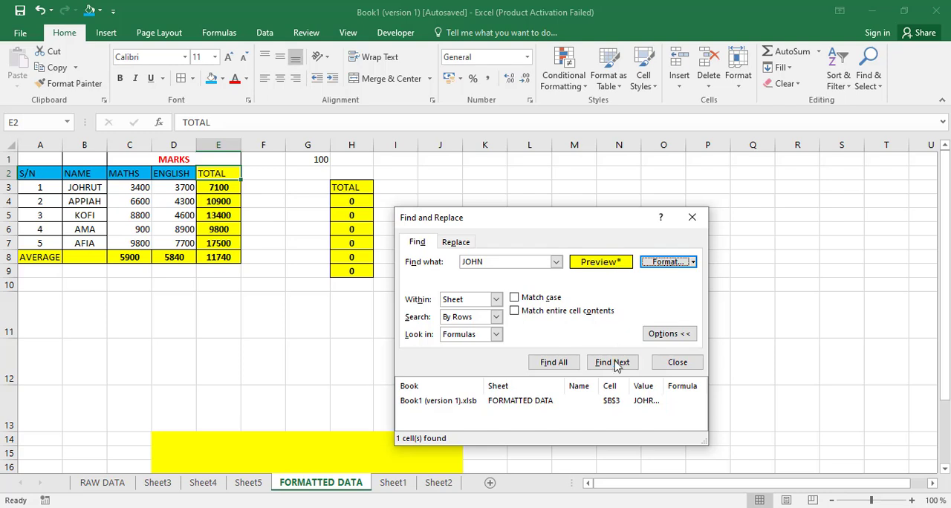
Step: Clear the search text and find all cells on the sheet that match the chosen format
click(558, 363)
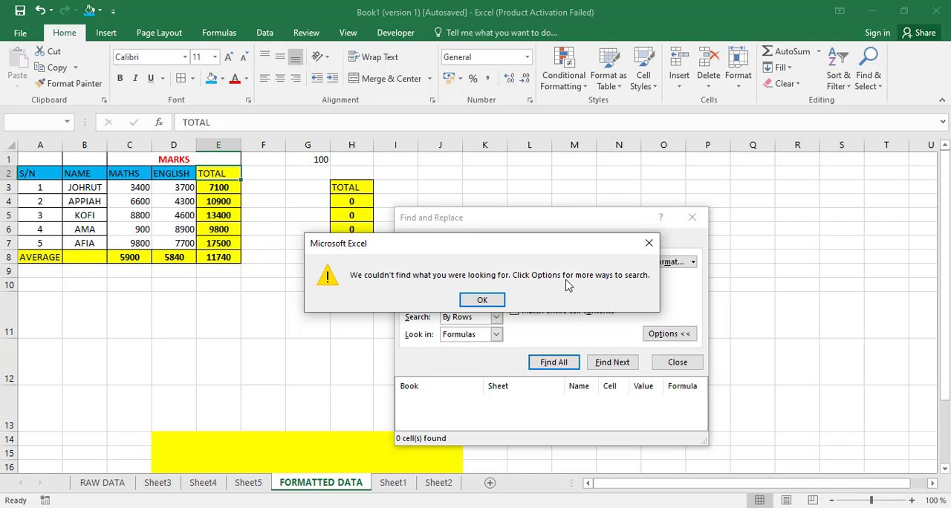
click(481, 305)
click(502, 266)
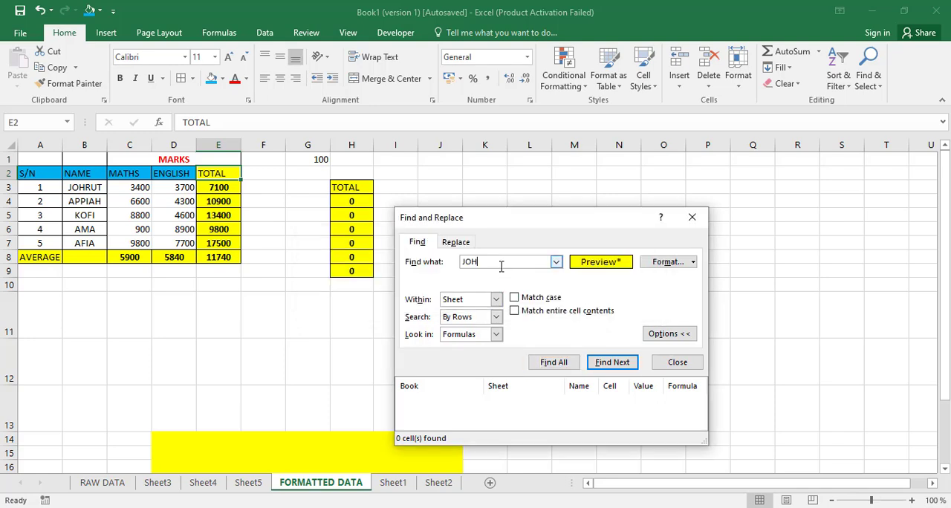
key(BackSpace)
key(BackSpace)
key(BackSpace)
click(554, 363)
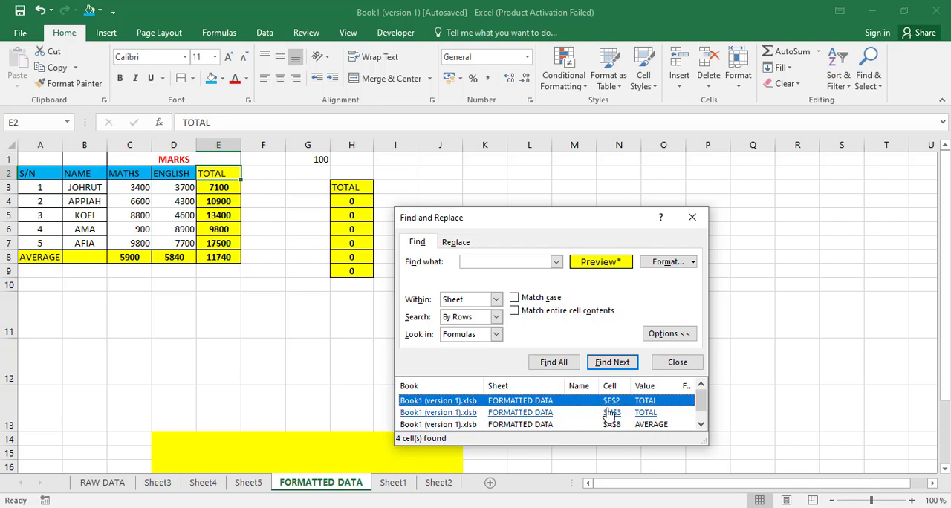
scroll(606, 412, down, 1)
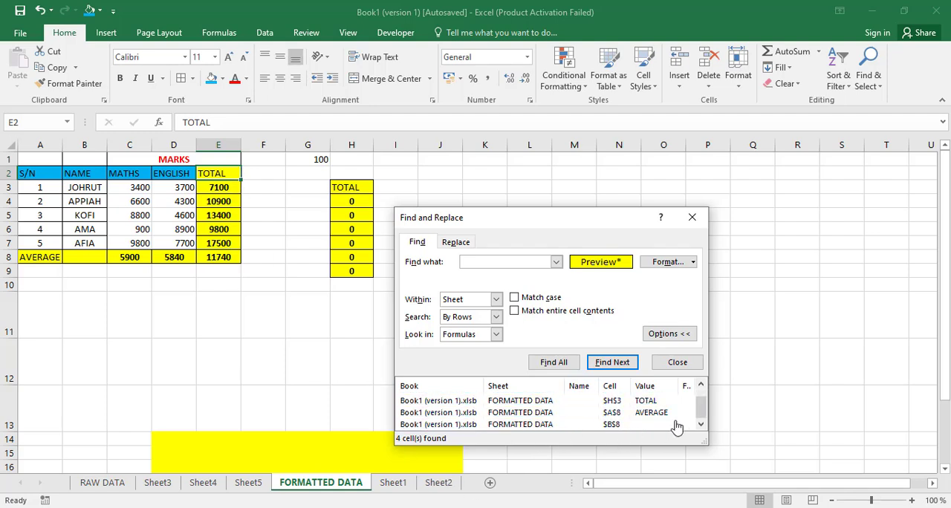
Step: Replace all occurrences of AVERAGE in the chosen format with the student name from the previous replacement, and dismiss the completion message
click(457, 243)
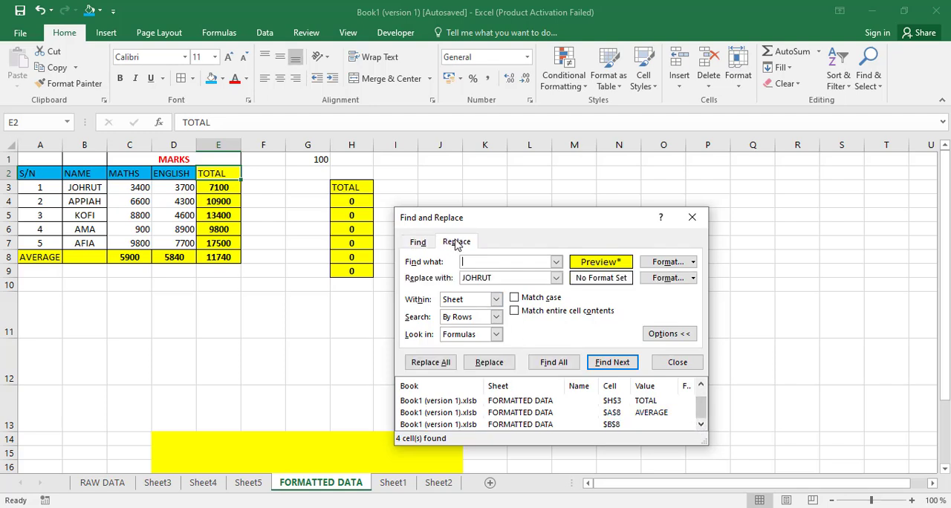
click(496, 278)
key(BackSpace)
text(T)
click(494, 260)
text(AVERAGE)
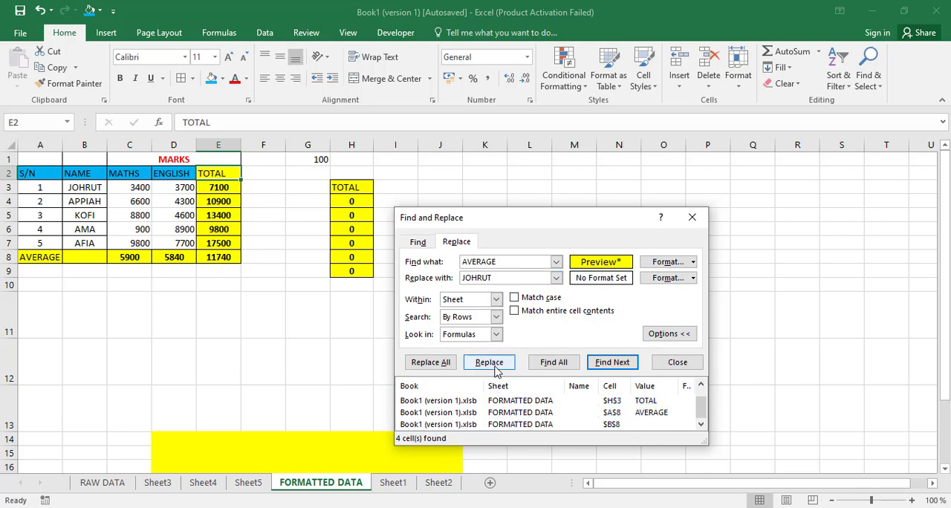
click(430, 364)
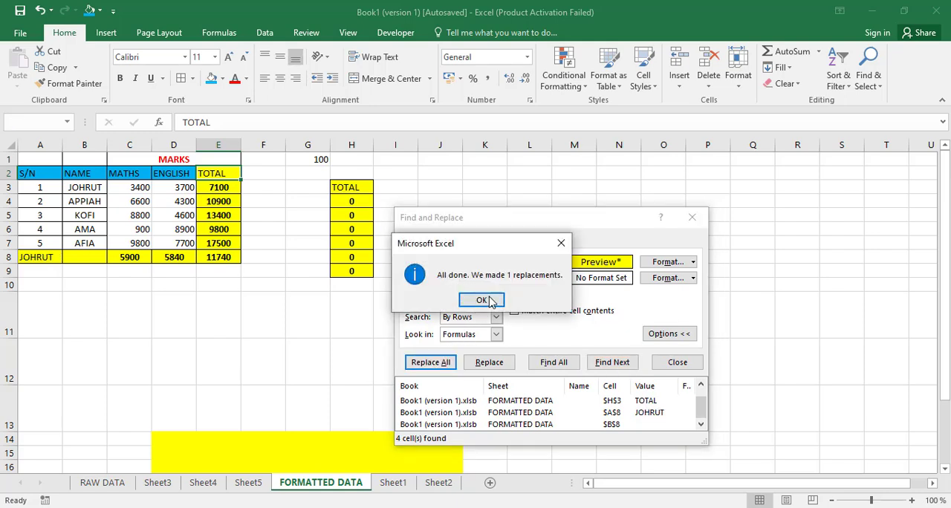
click(482, 299)
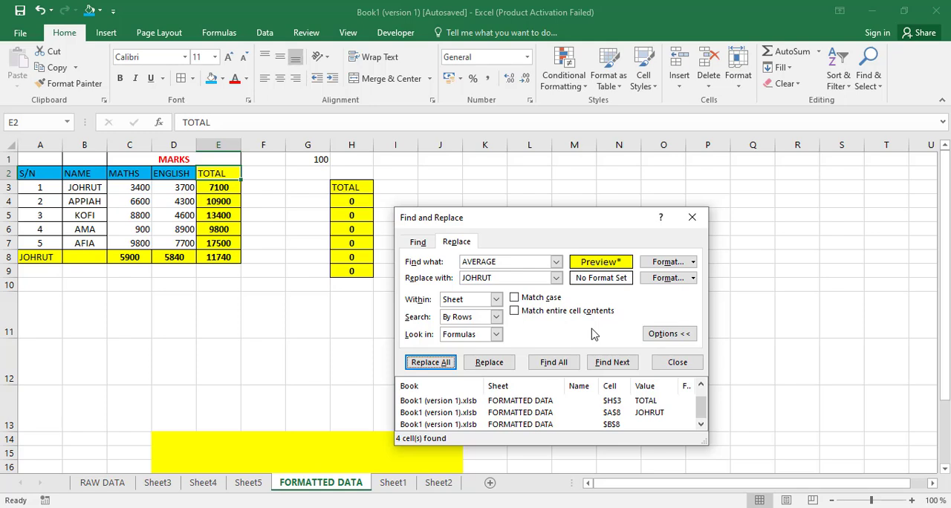
Step: Review the available Within, Search and Look in choices for replacing, and close Find and Replace
click(669, 335)
click(669, 299)
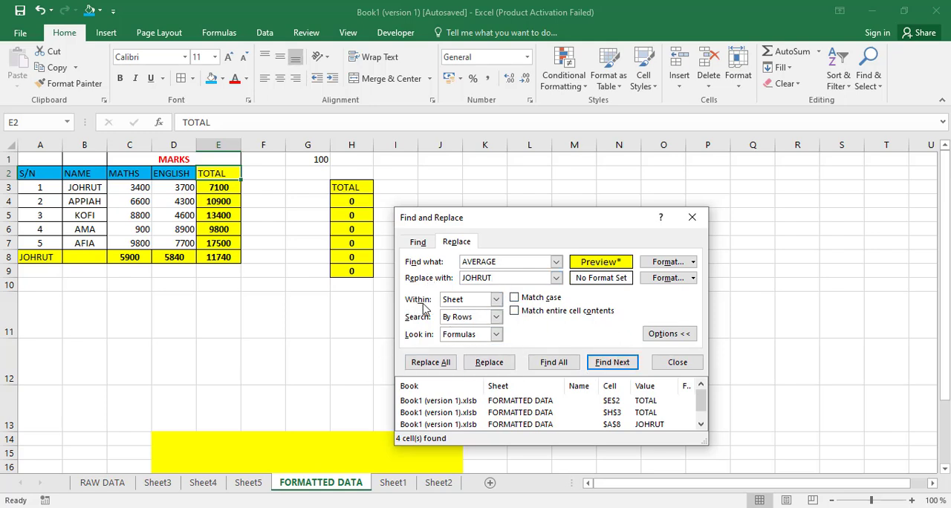
click(495, 300)
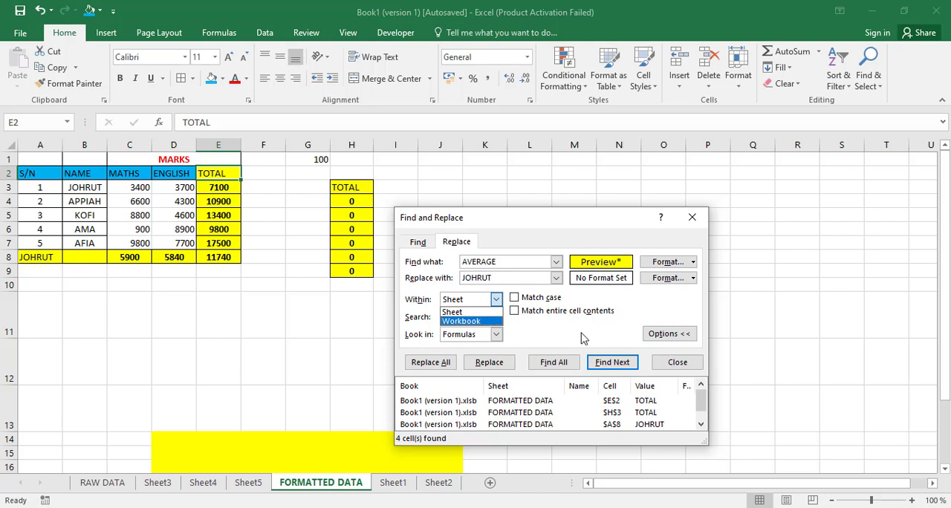
click(538, 333)
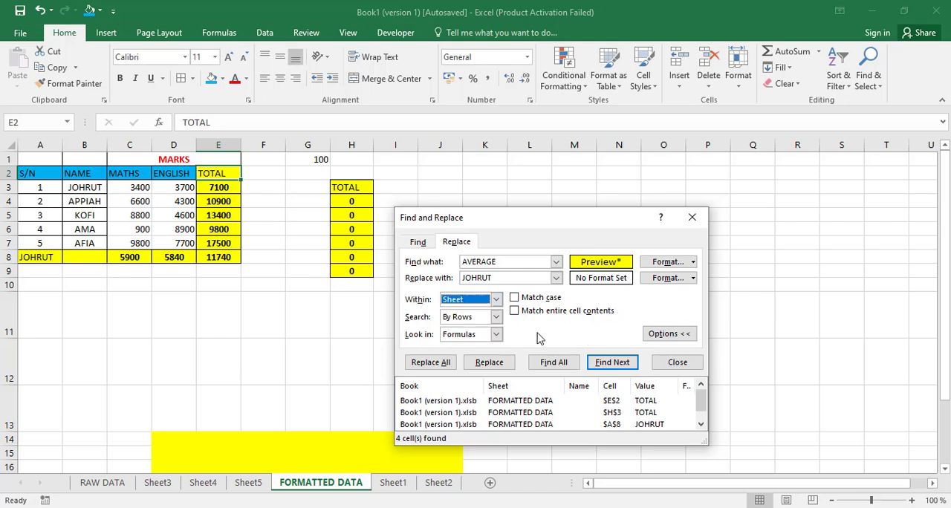
click(495, 318)
click(522, 338)
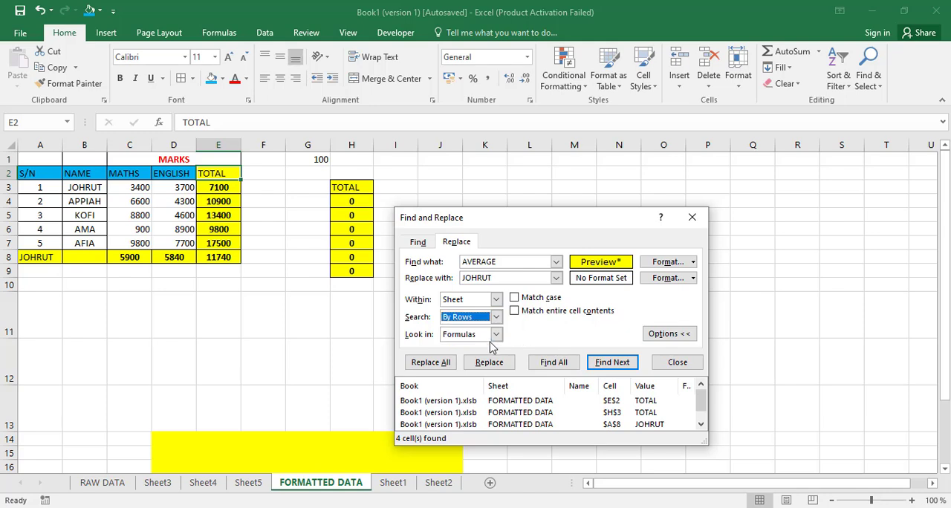
click(496, 335)
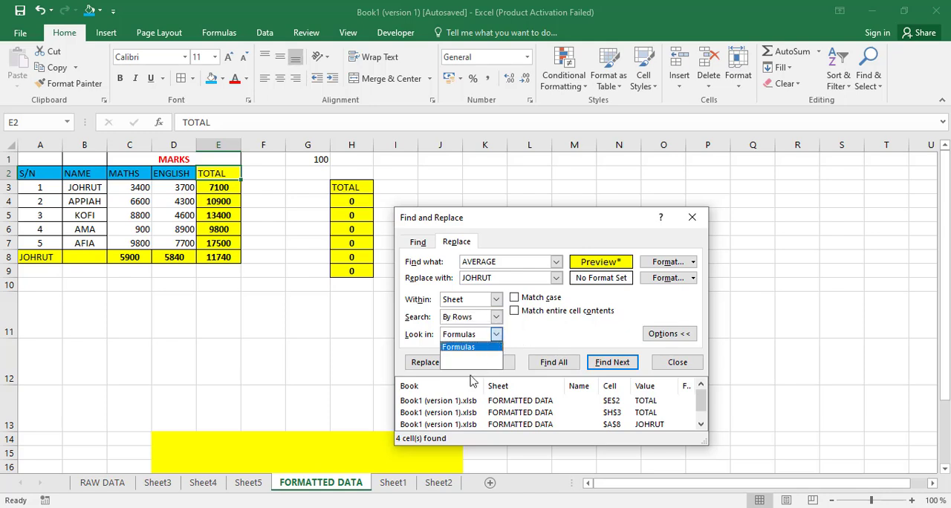
click(533, 336)
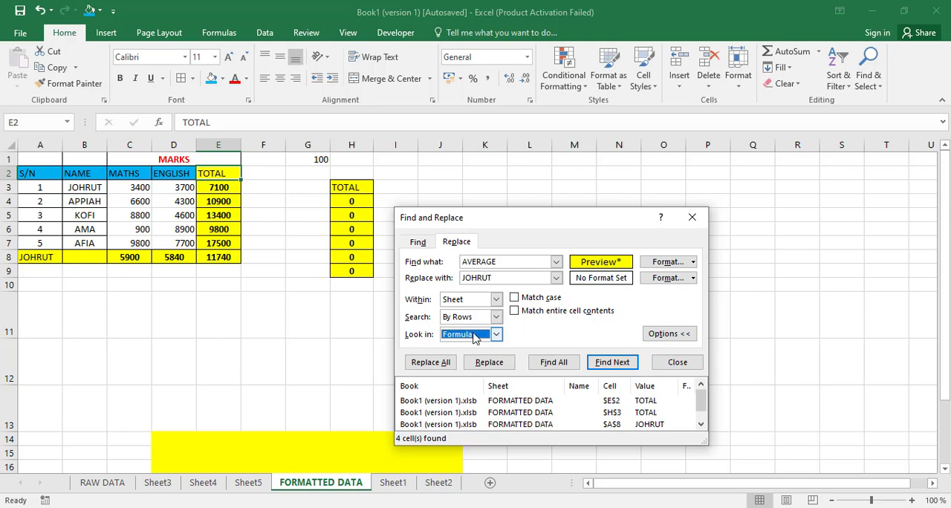
click(693, 219)
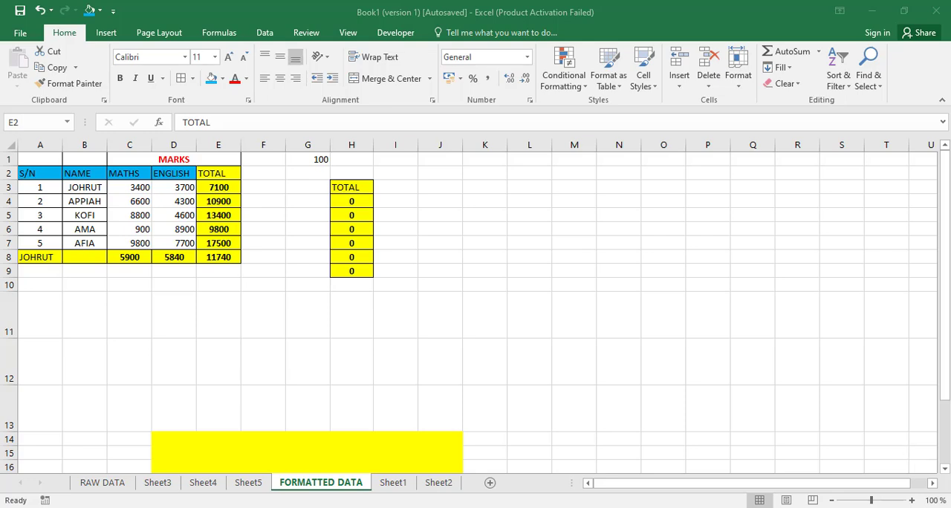
Step: Insert a comment on the first student's total in cell E3
click(216, 188)
click(214, 189)
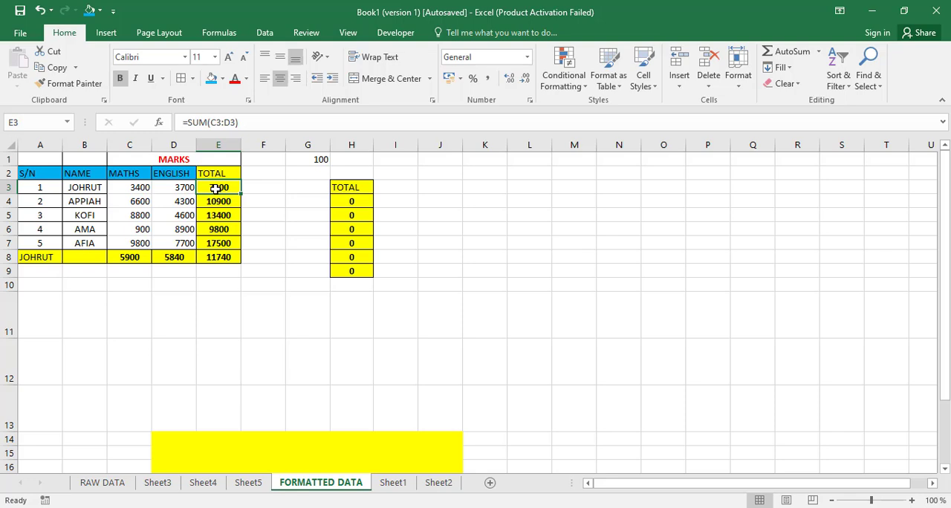
right_click(216, 189)
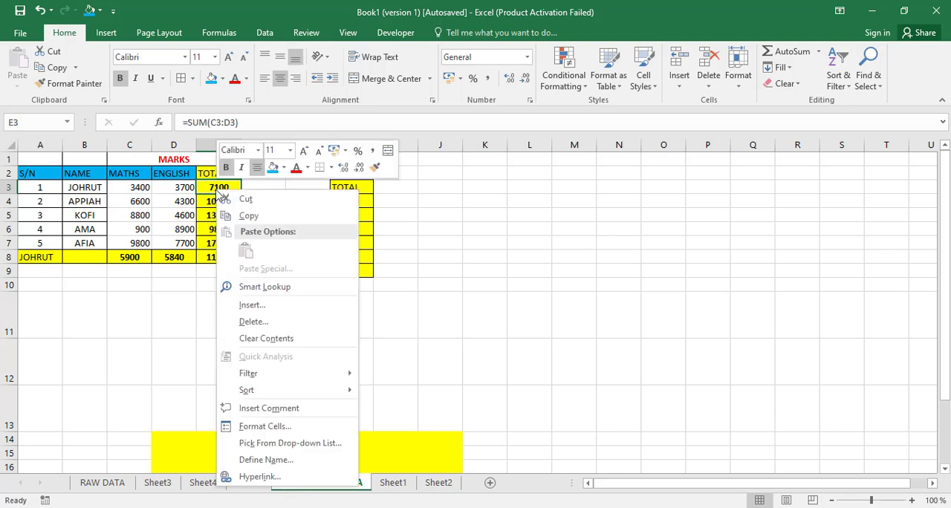
click(308, 413)
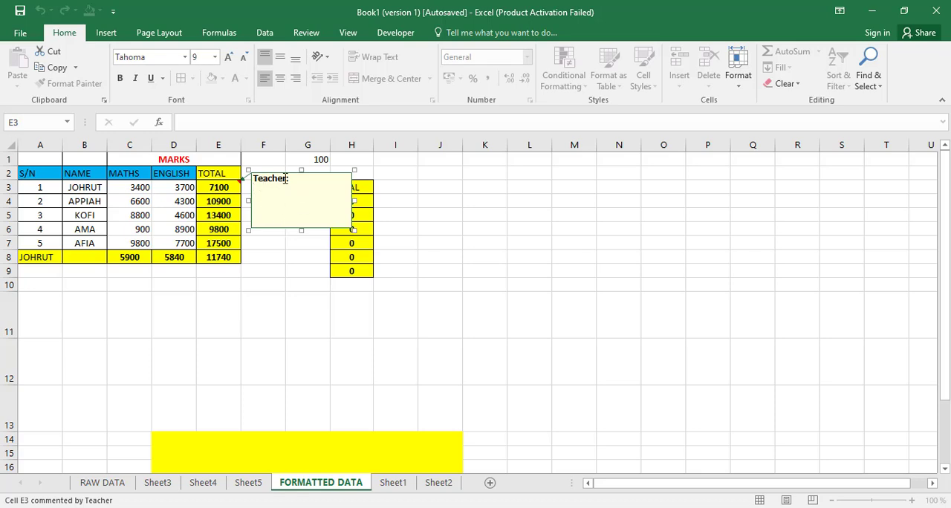
drag(291, 178, 249, 170)
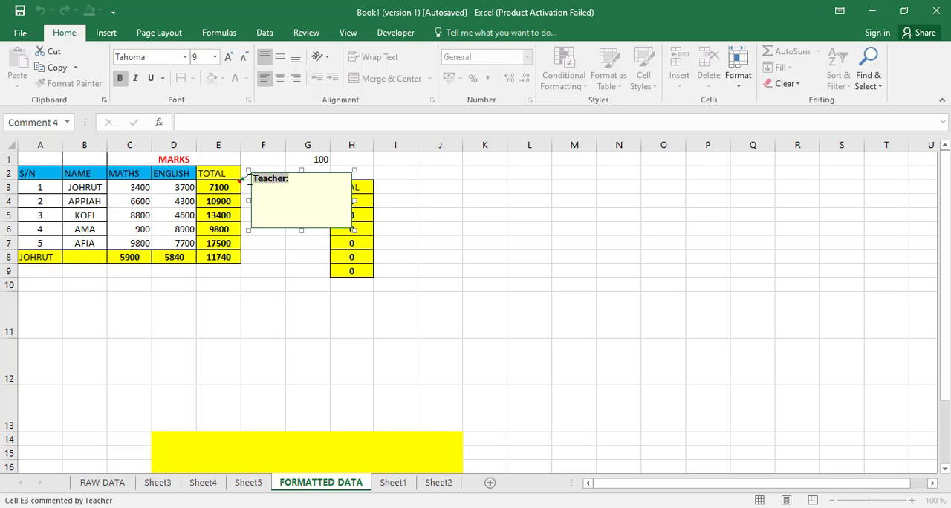
click(262, 199)
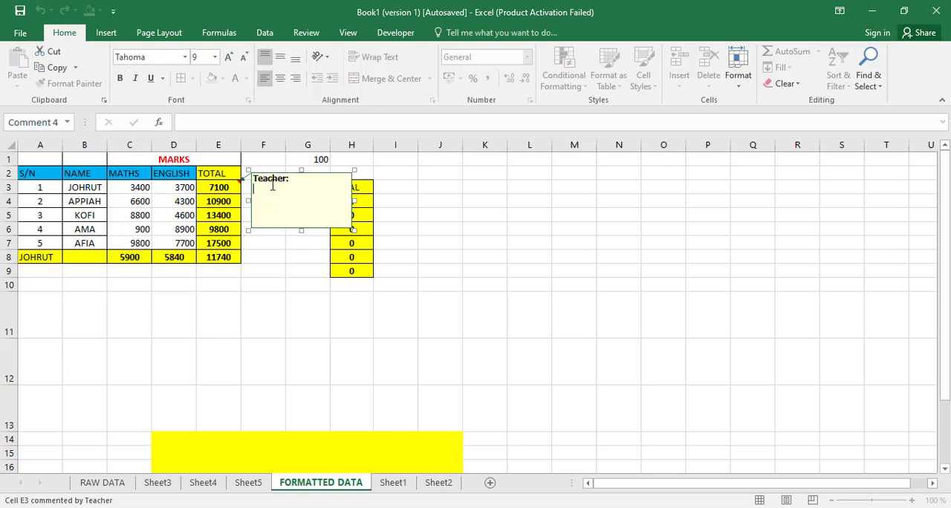
click(289, 183)
key(BackSpace)
key(BackSpace)
key(BackSpace)
key(BackSpace)
key(BackSpace)
key(BackSpace)
key(BackSpace)
key(BackSpace)
key(ctrl+z)
Step: Enter "This is total" on the line below the author heading of the E3 comment, and leave the comment
key(Return)
text(This is total)
key(Escape)
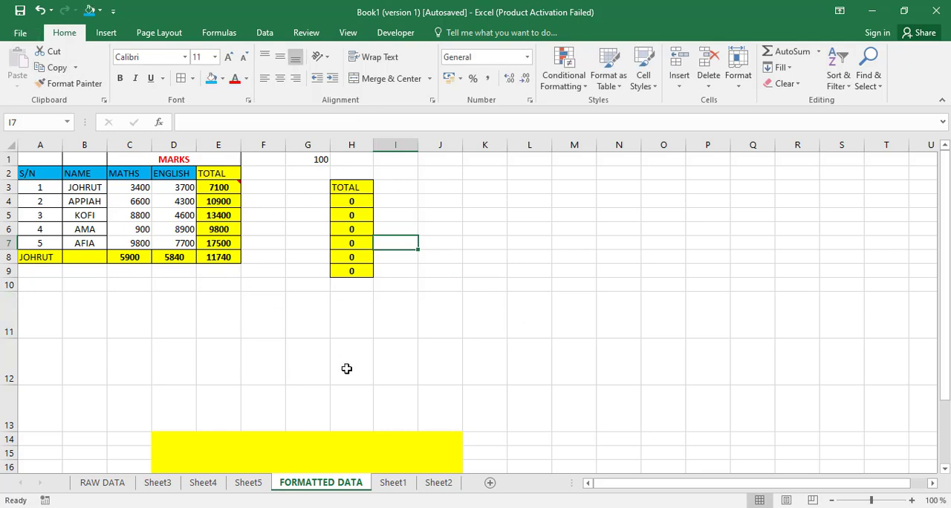
Step: Display the comment on cell E3 and check which commands are offered for editing, deleting or showing it
mouse_move(225, 189)
click(327, 260)
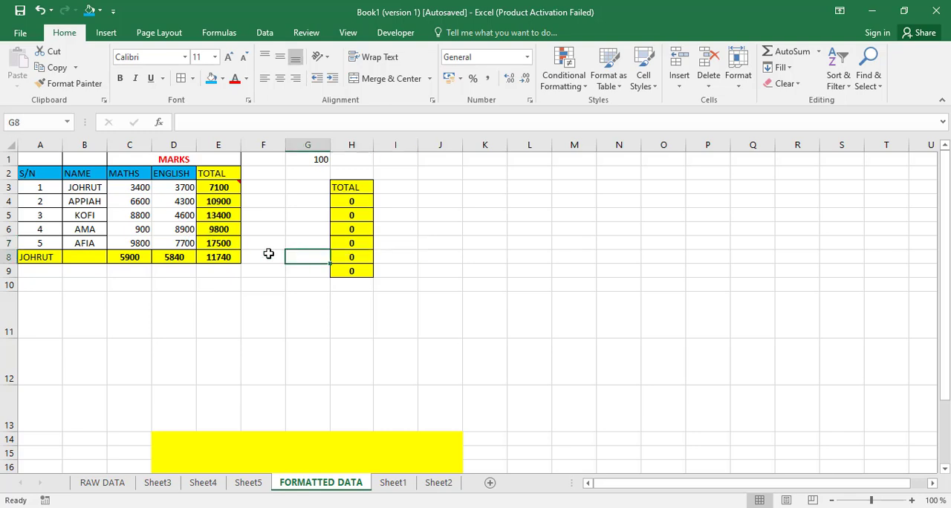
click(219, 186)
click(256, 266)
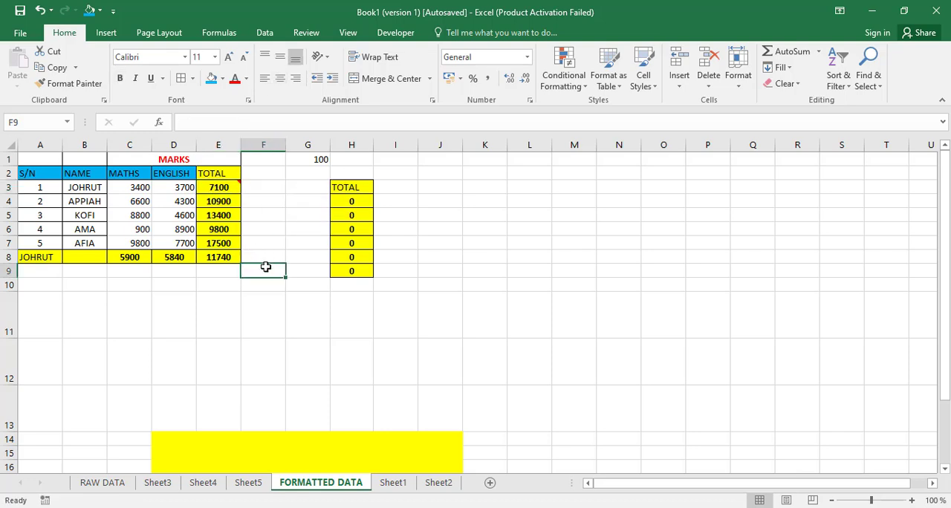
drag(218, 238, 283, 310)
click(316, 331)
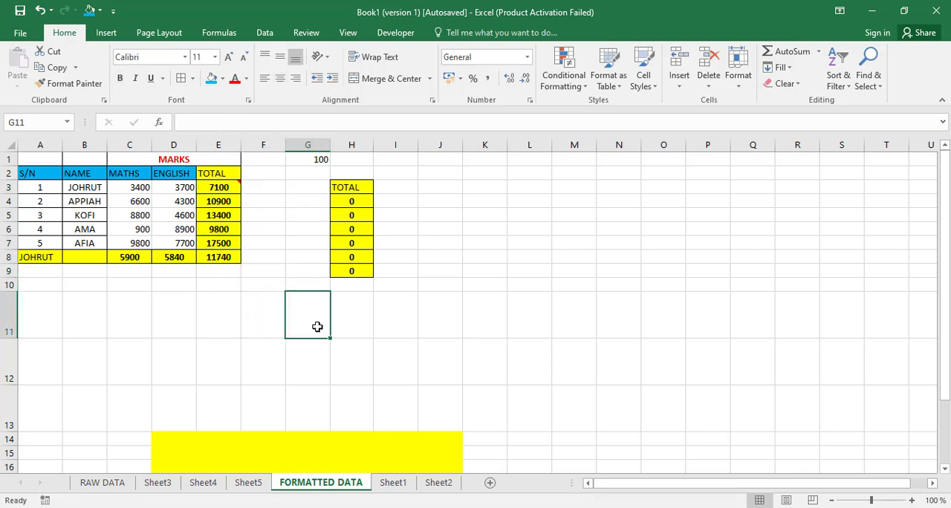
click(225, 187)
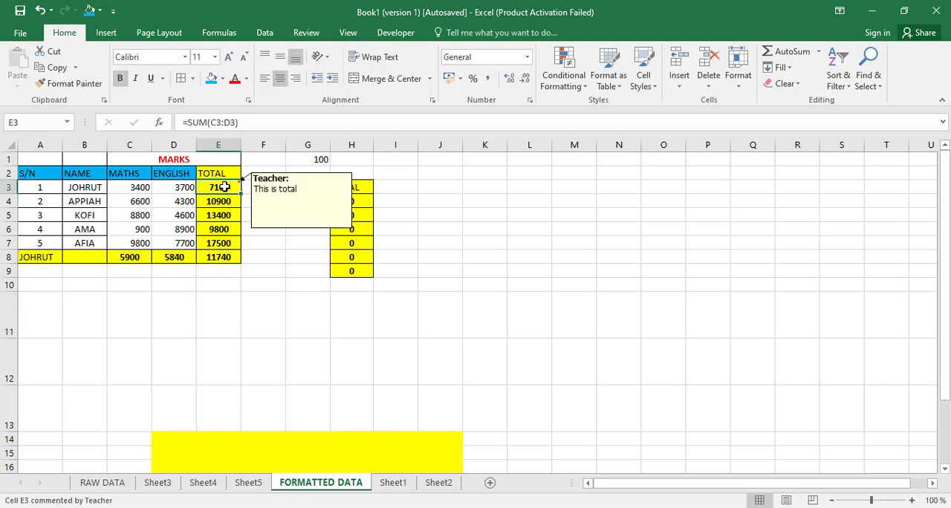
right_click(221, 186)
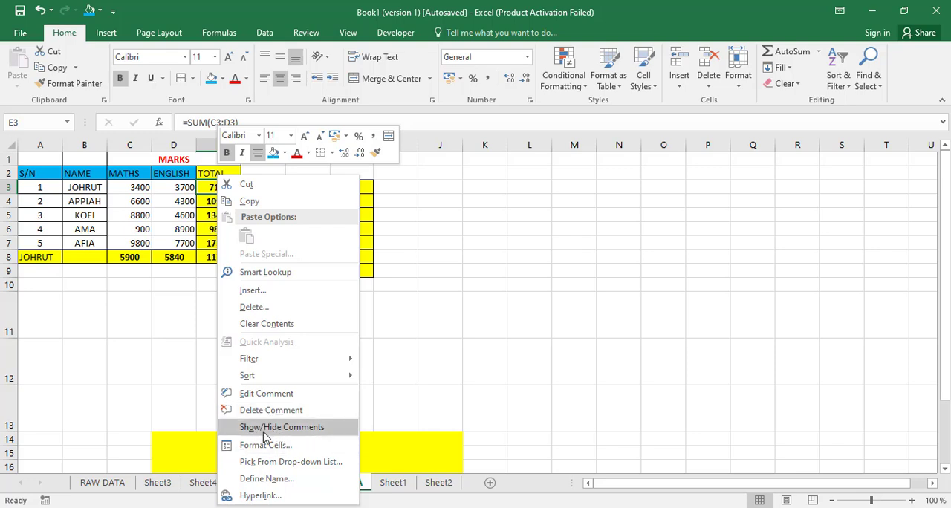
click(263, 361)
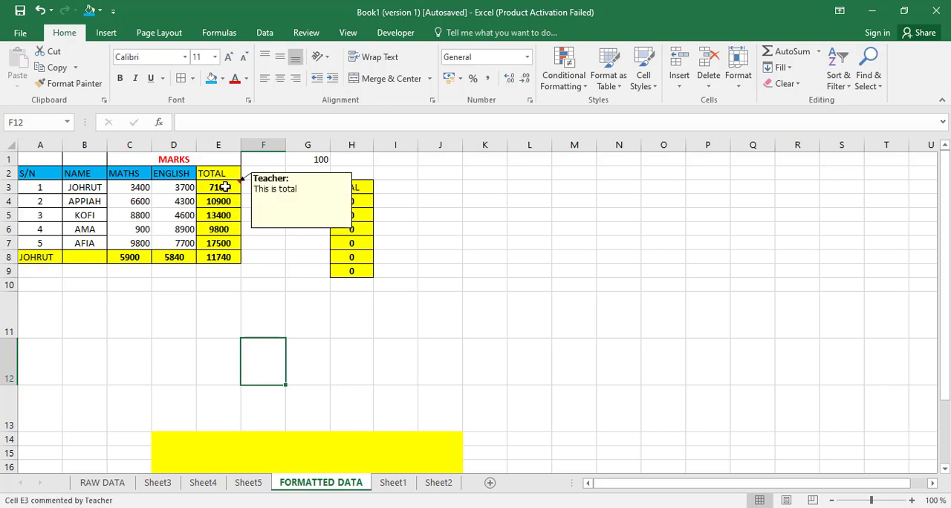
Step: Open the comment on cell E3 for editing and bring up its Format Comment settings
click(225, 187)
right_click(225, 187)
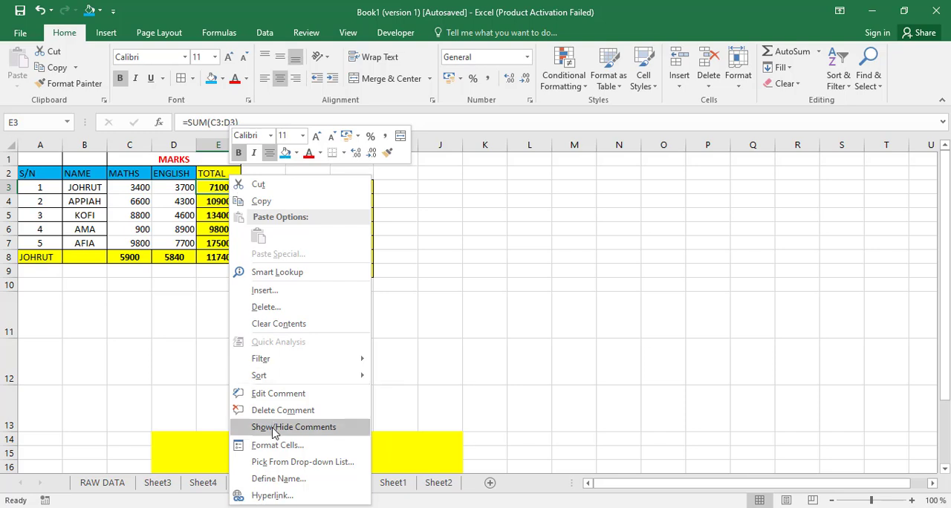
key(Escape)
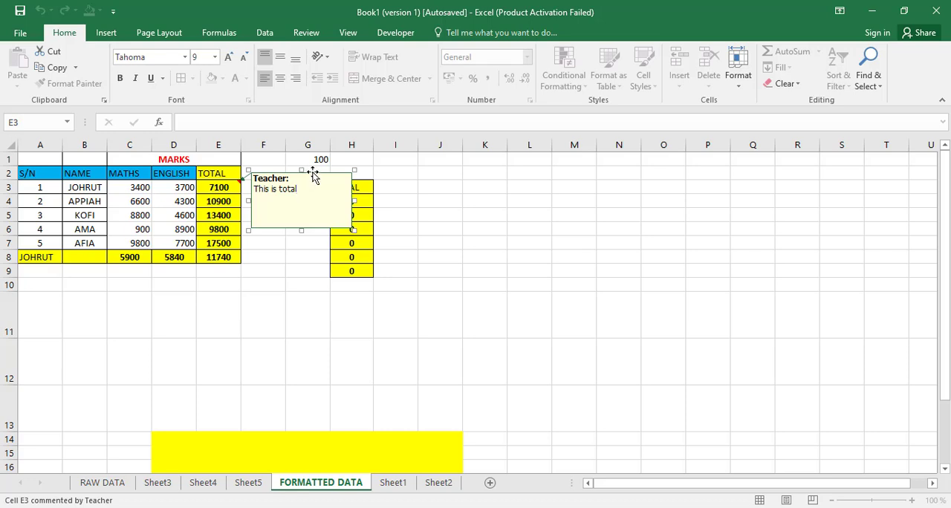
right_click(313, 175)
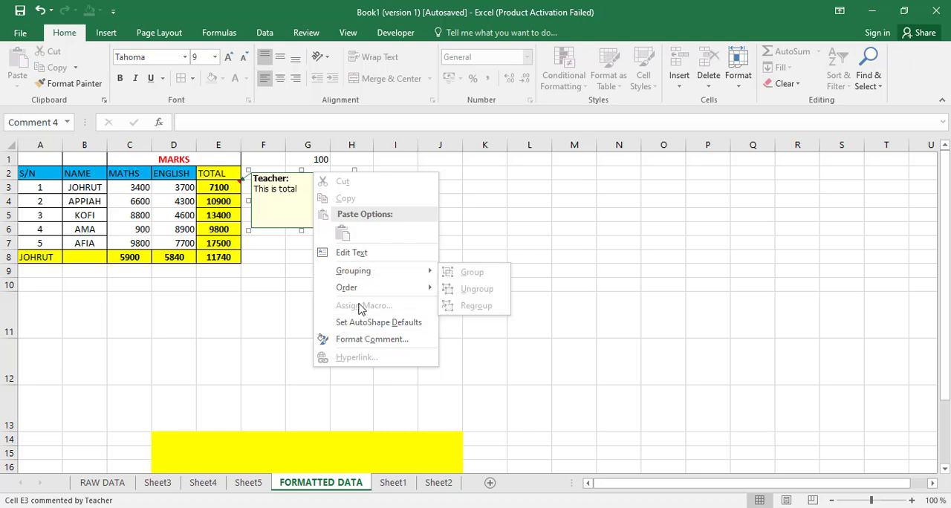
click(376, 340)
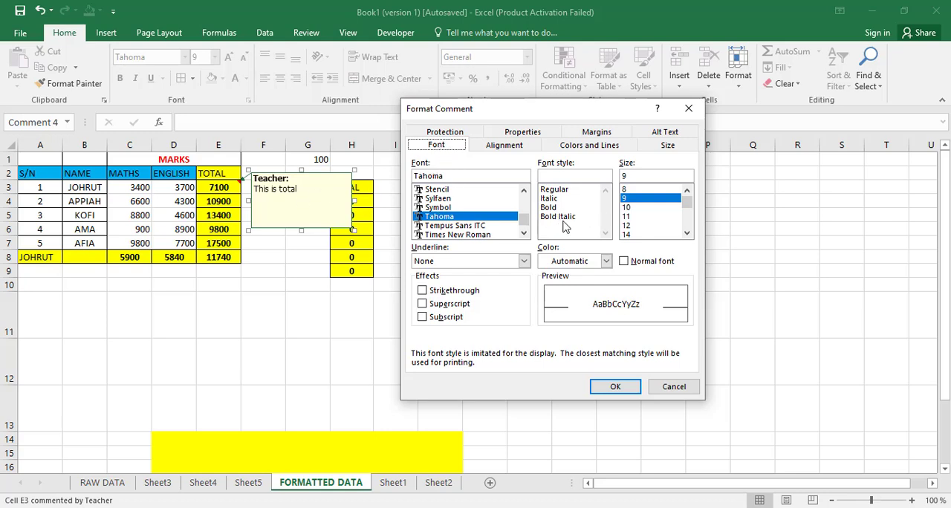
Step: Examine the comment's alignment, margins, size, protection, colors and lines, and properties settings, cancel the formatting, and leave the comment
click(500, 149)
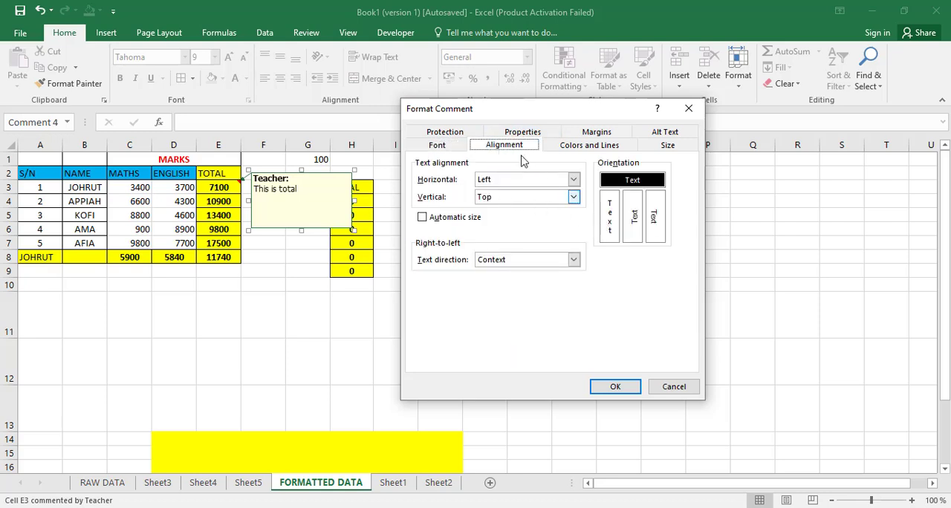
click(603, 137)
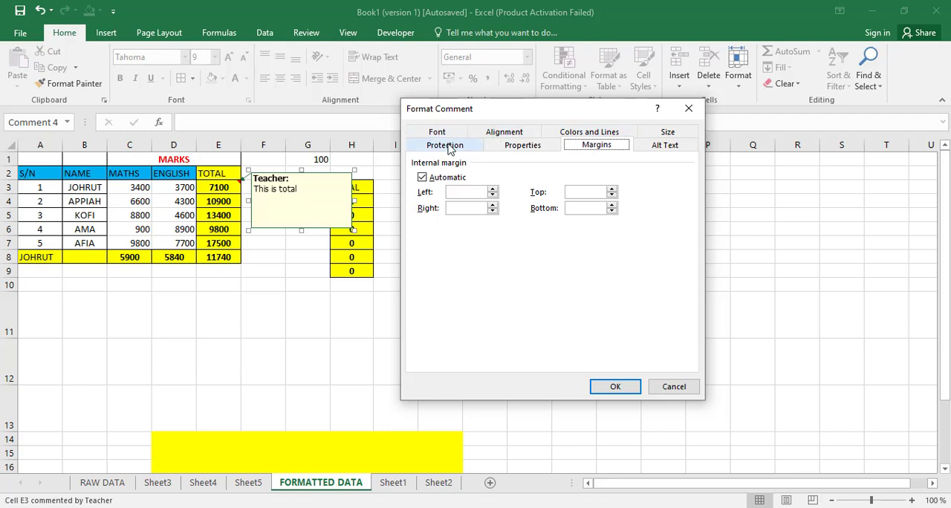
click(655, 136)
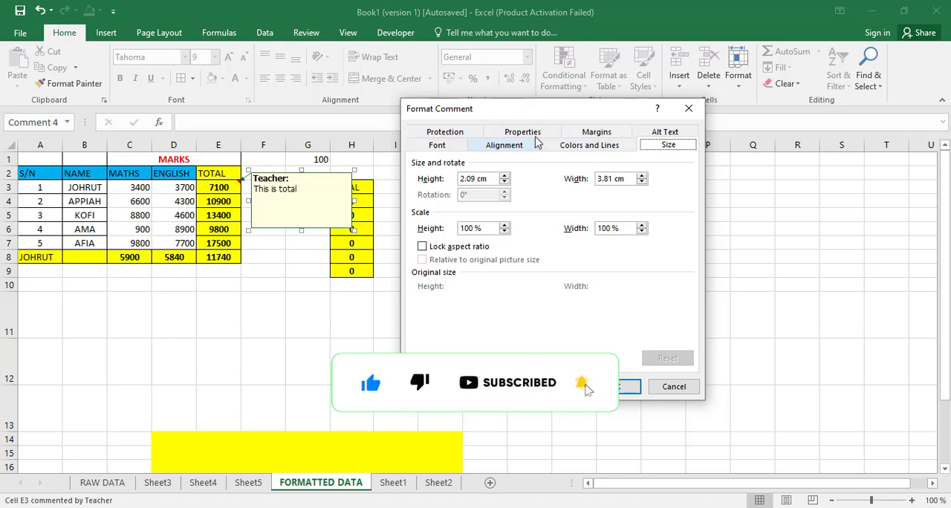
click(452, 133)
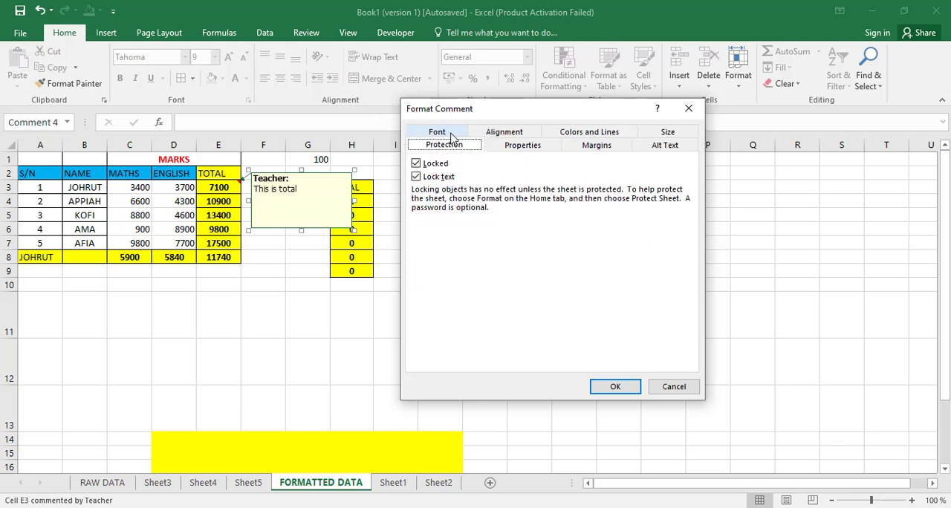
click(529, 148)
click(598, 146)
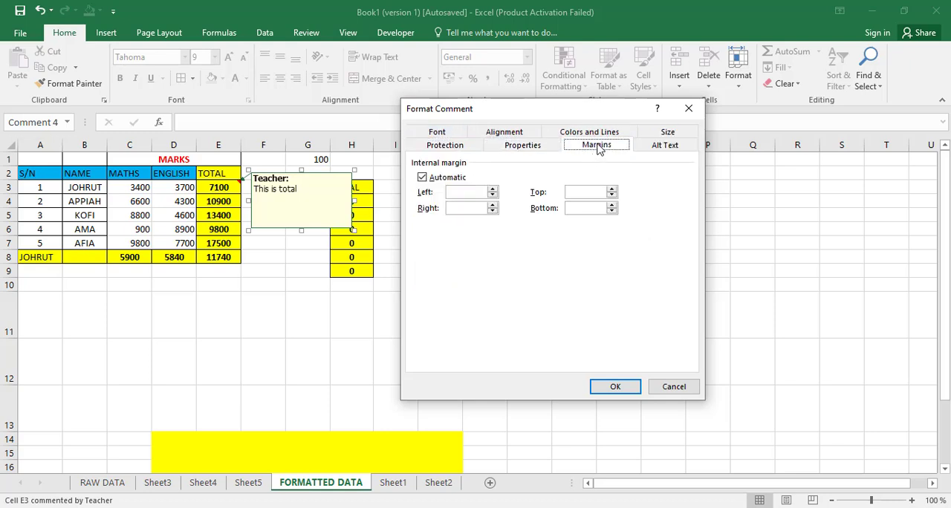
click(593, 133)
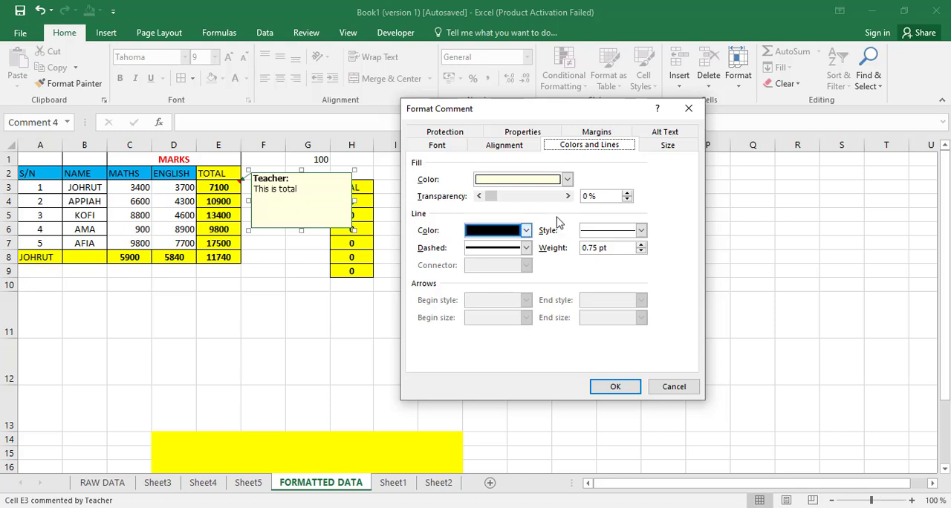
click(520, 133)
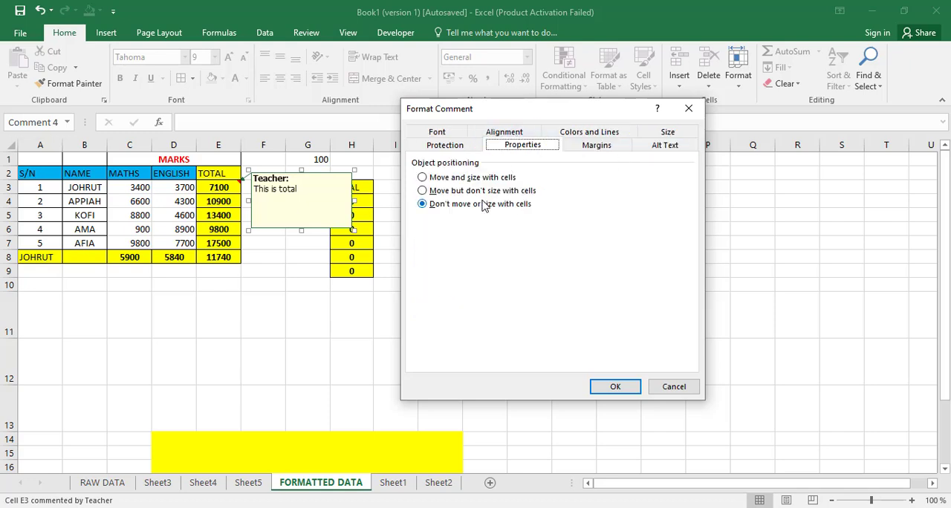
click(673, 387)
click(297, 287)
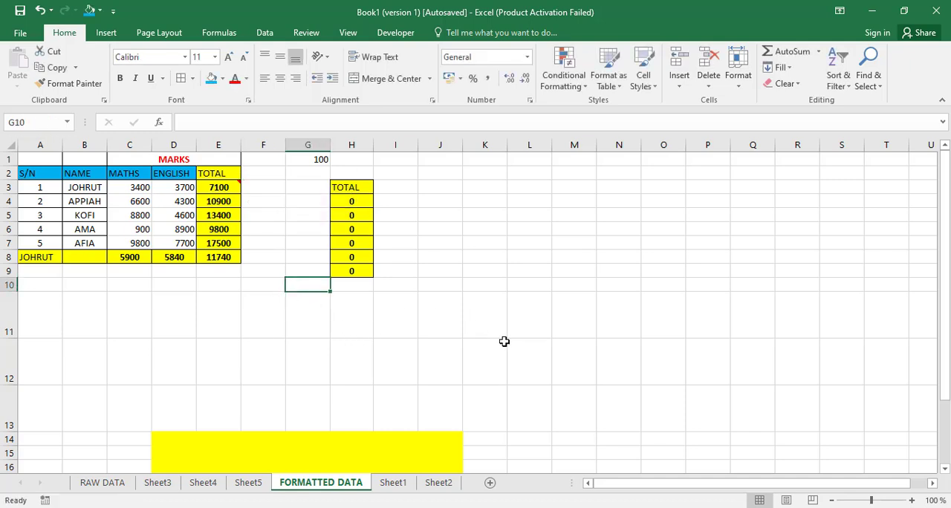
Step: Select the sheet's commented cells with Go To Special, and repeat the selection with the direct Comments command
click(869, 78)
click(869, 150)
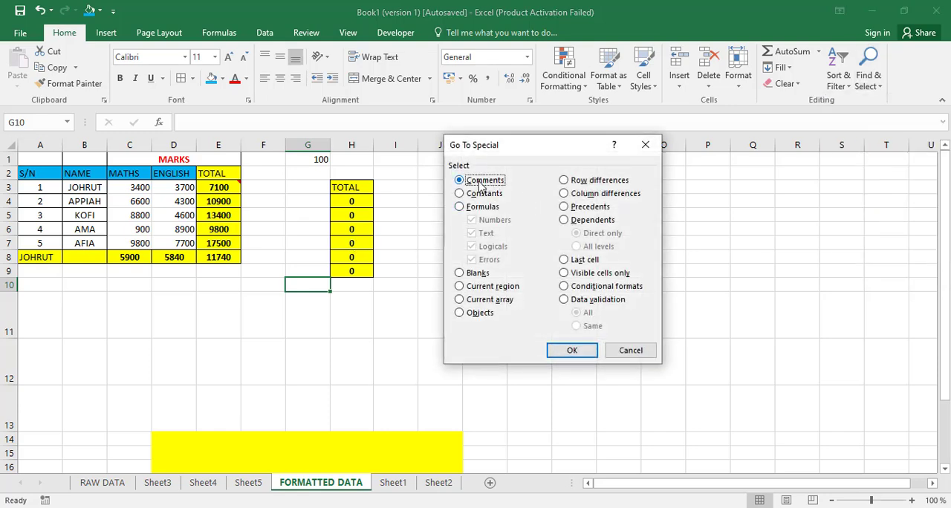
click(570, 350)
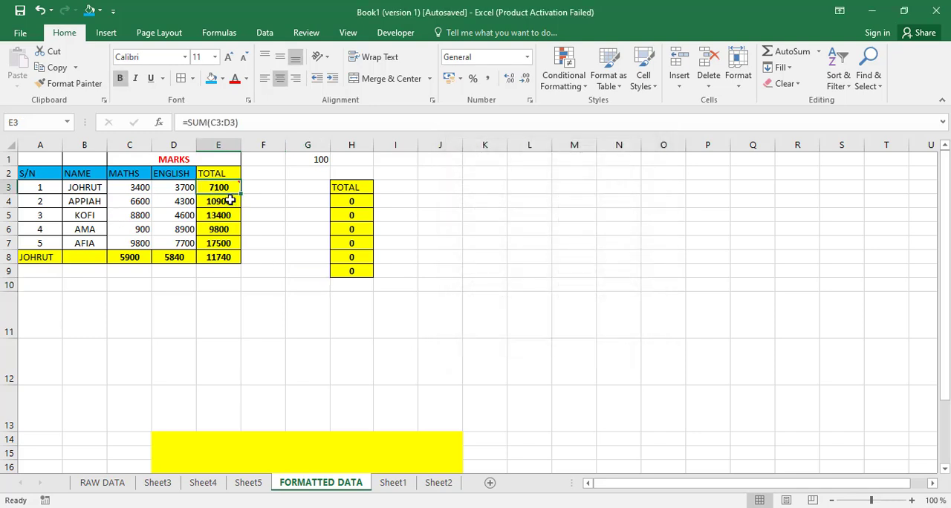
mouse_move(223, 188)
click(882, 88)
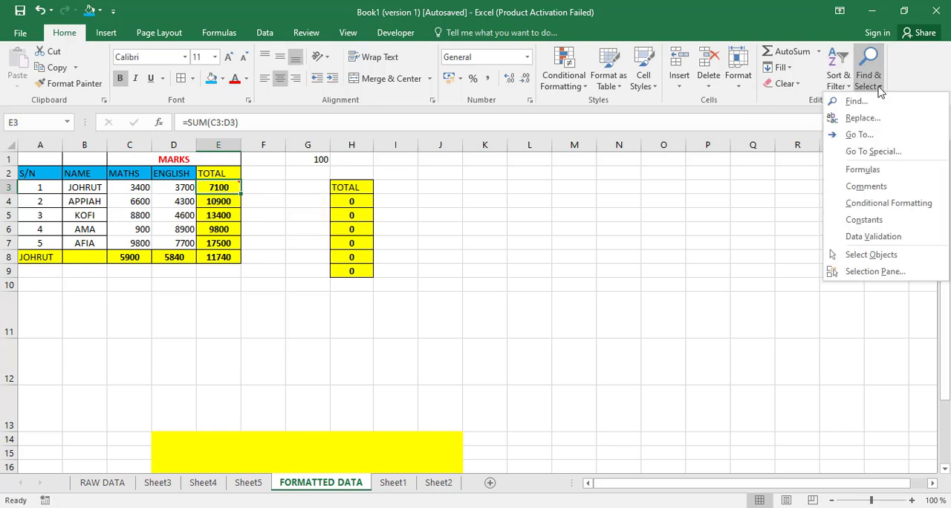
click(879, 190)
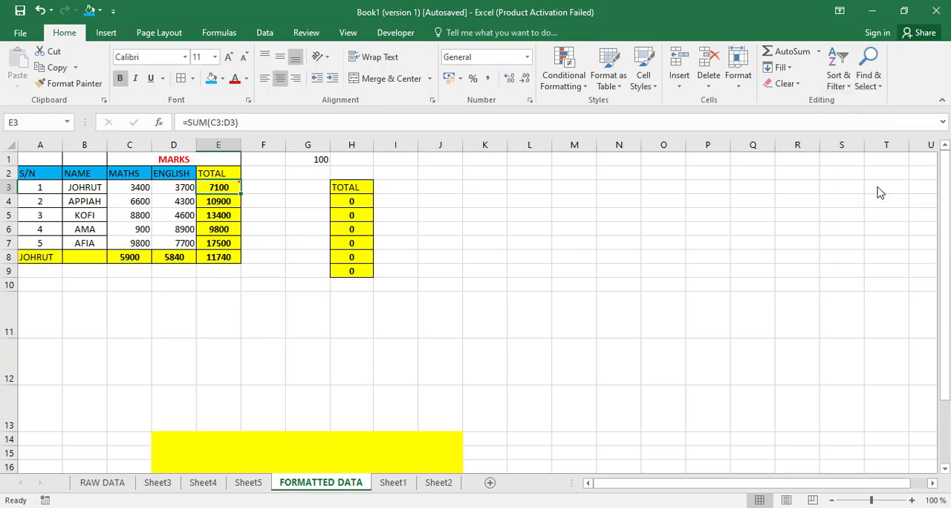
click(221, 227)
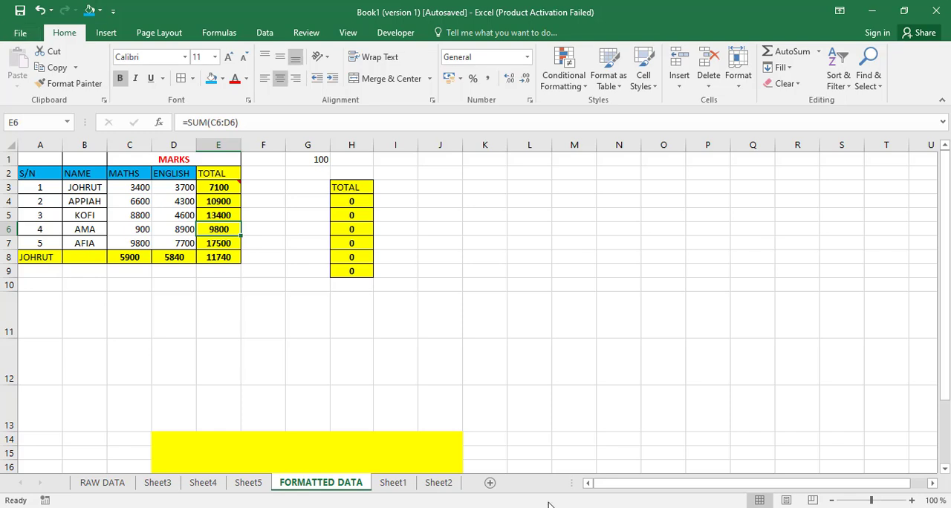
click(252, 329)
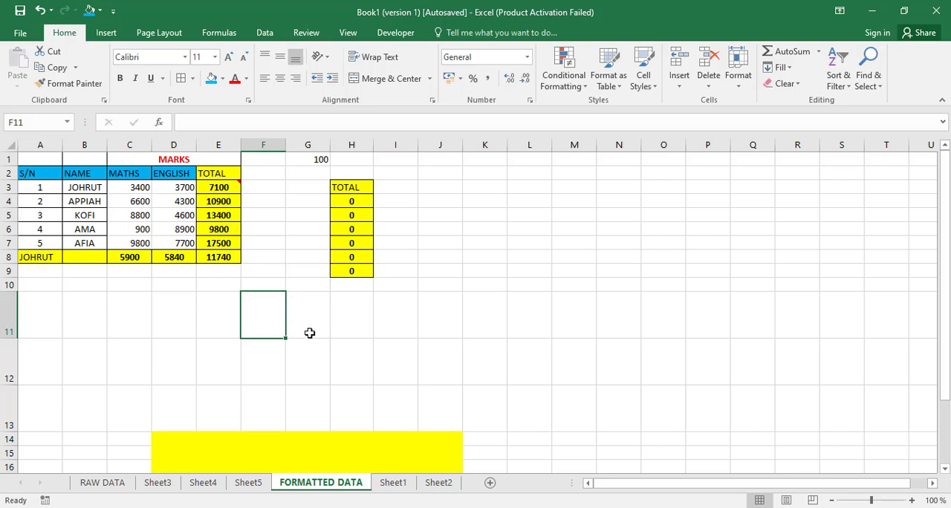
click(339, 319)
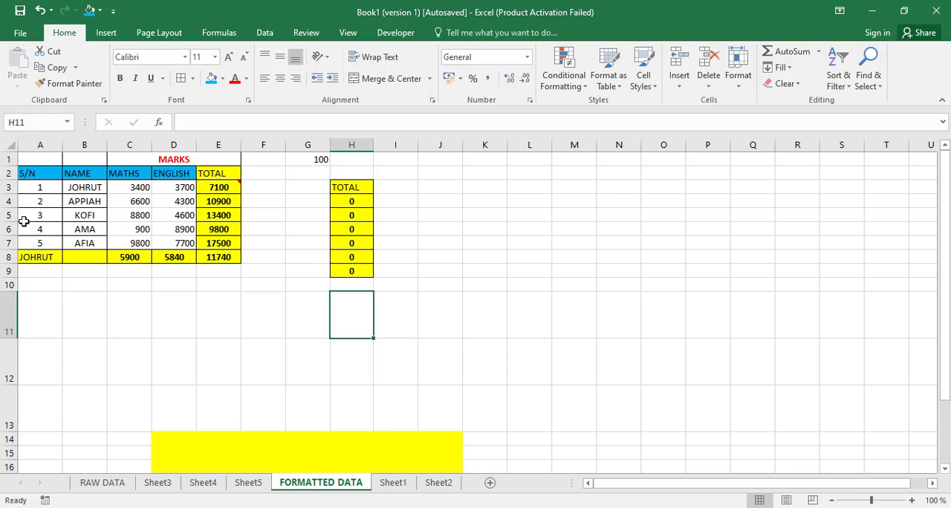
Step: Preview the Quick Analysis charts, totals and tables for the marks range A2:E8, and insert a clustered column chart of it
drag(45, 174, 220, 255)
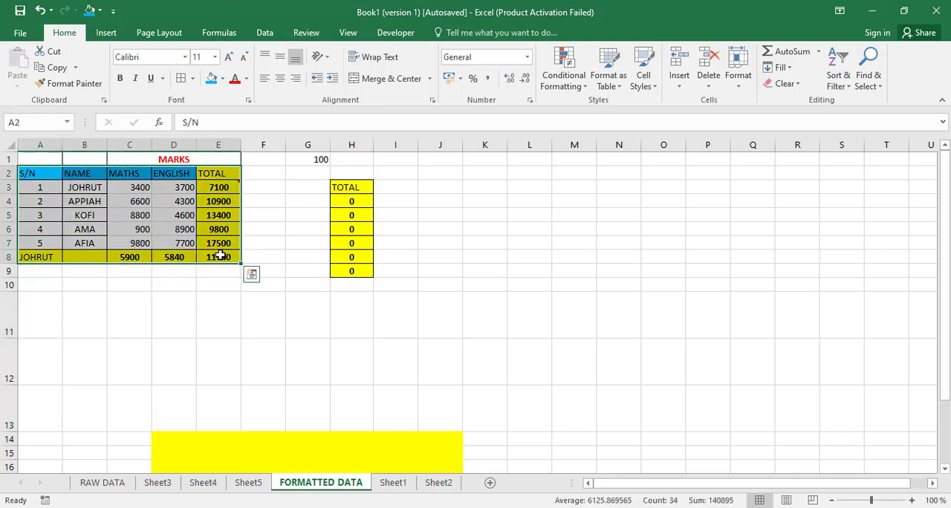
click(252, 276)
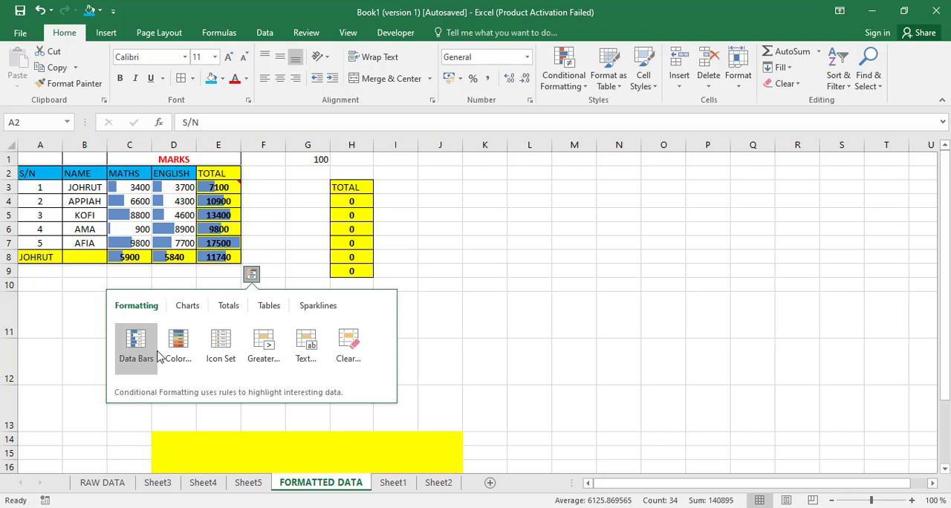
click(187, 308)
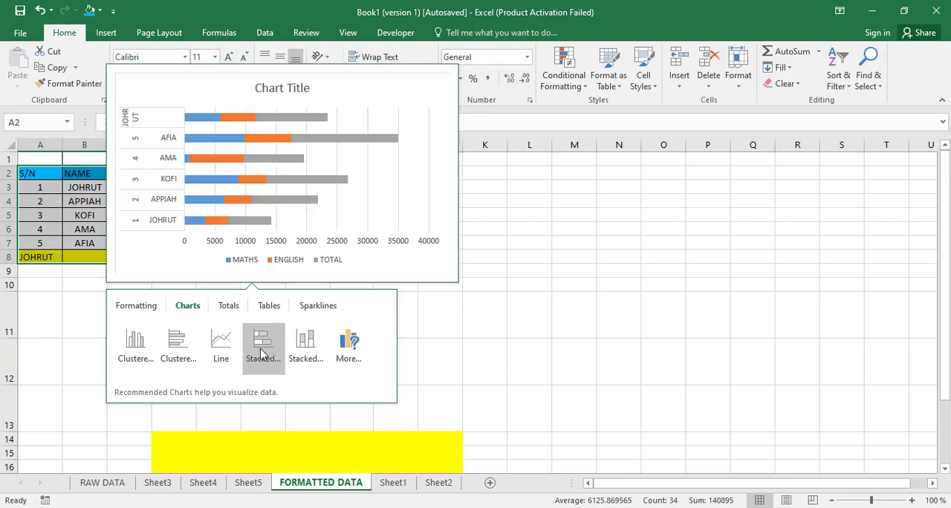
click(228, 307)
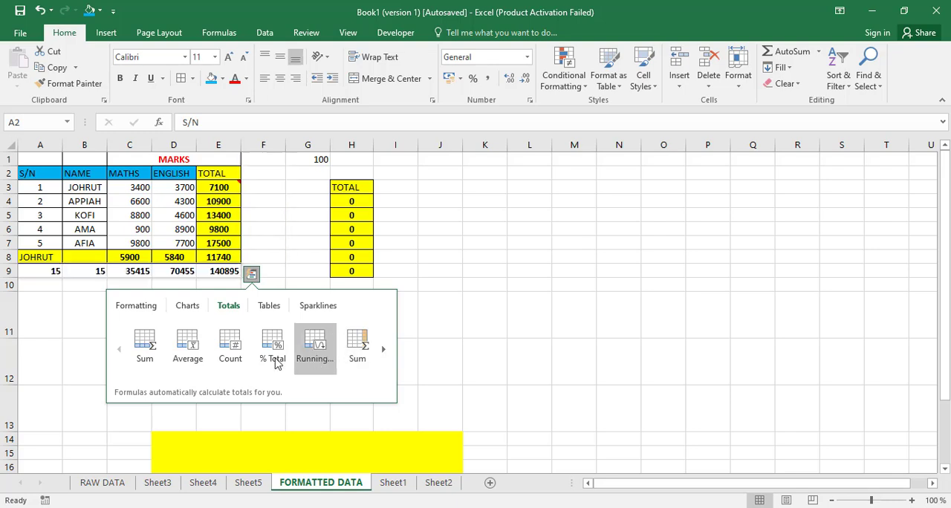
click(270, 306)
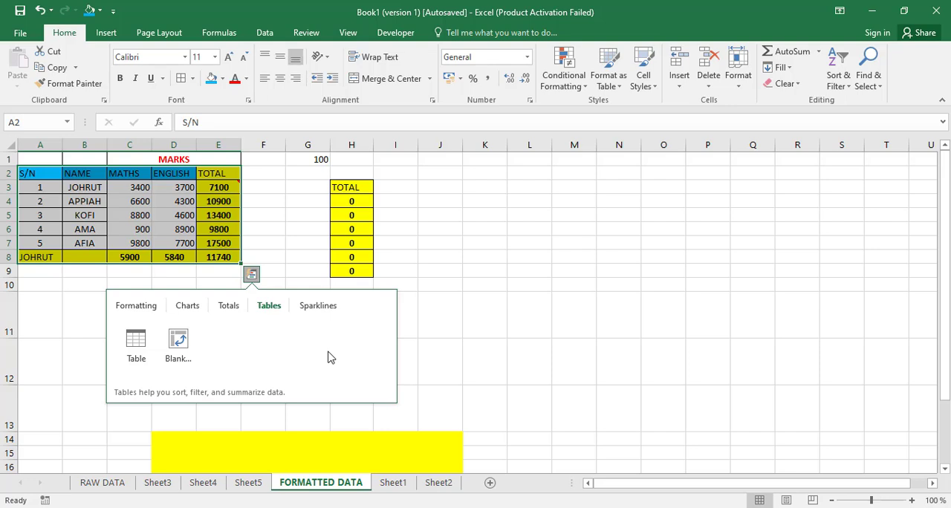
click(191, 308)
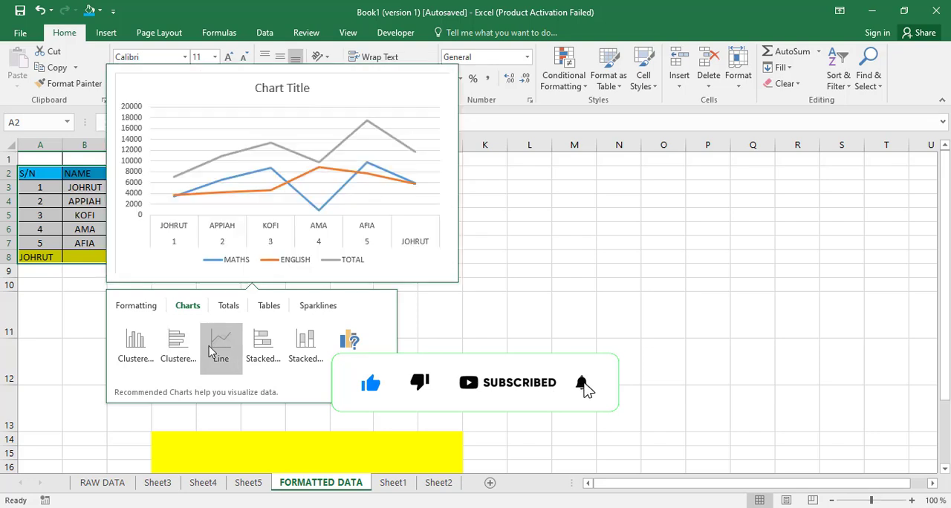
click(139, 350)
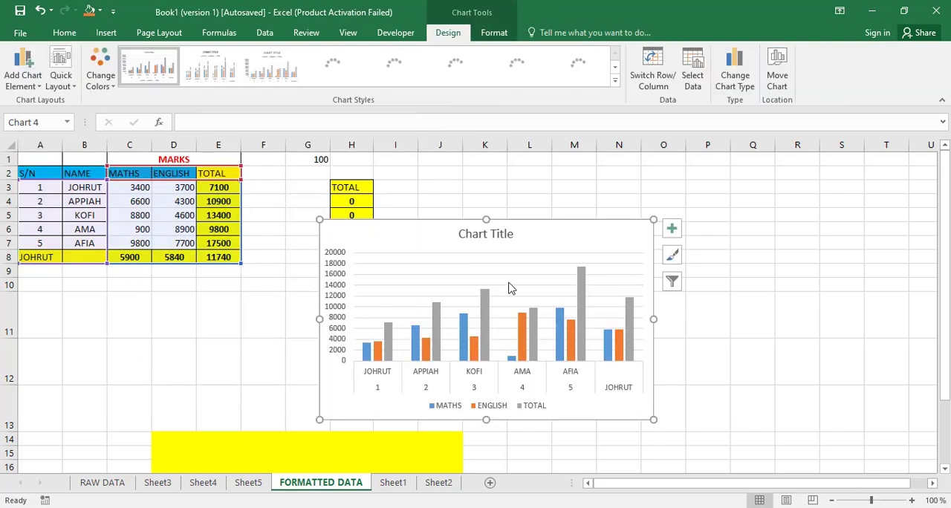